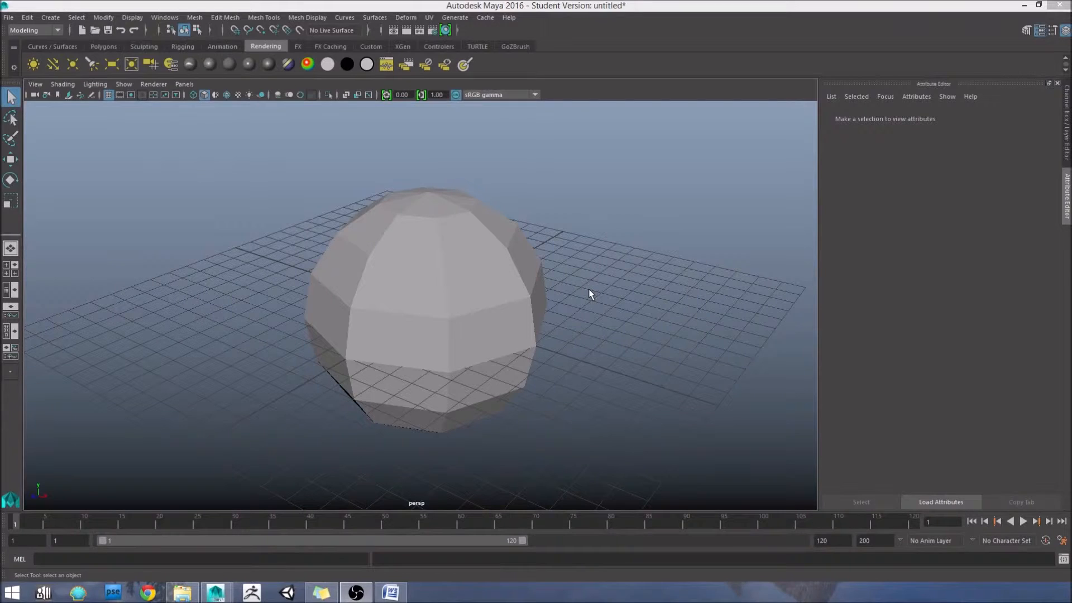
Step: Select the low-poly sphere and set up an Export Selection with DAE_FBX export as the file type
{"action": "left_click", "coordinate": [524, 294]}
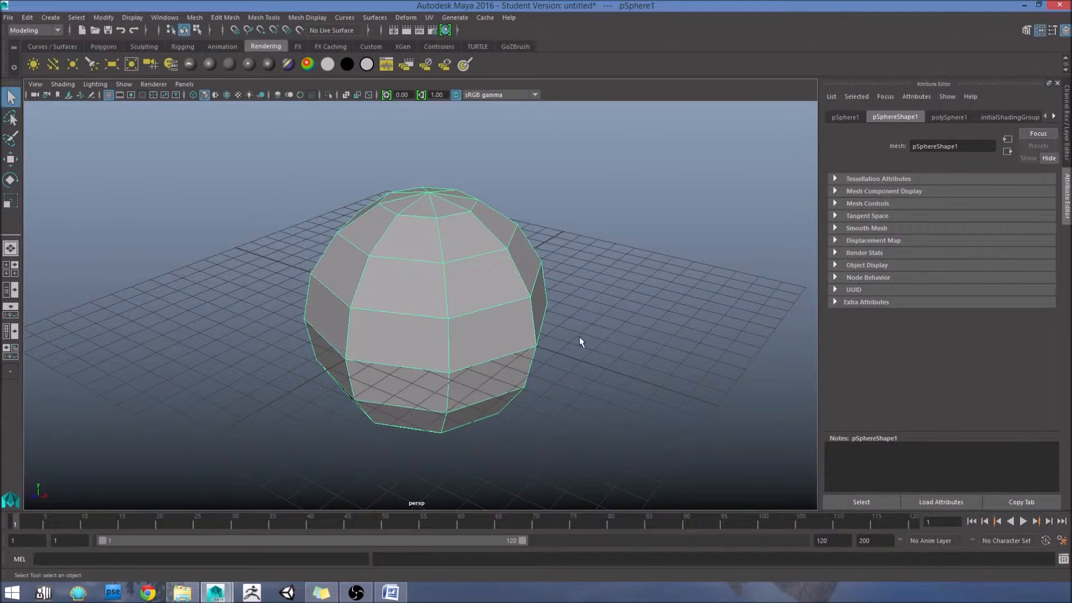
{"action": "left_click_drag", "start_coordinate": [565, 364], "coordinate": [509, 423], "text": "alt"}
{"action": "scroll", "coordinate": [502, 363], "scroll_direction": "down", "scroll_amount": 5}
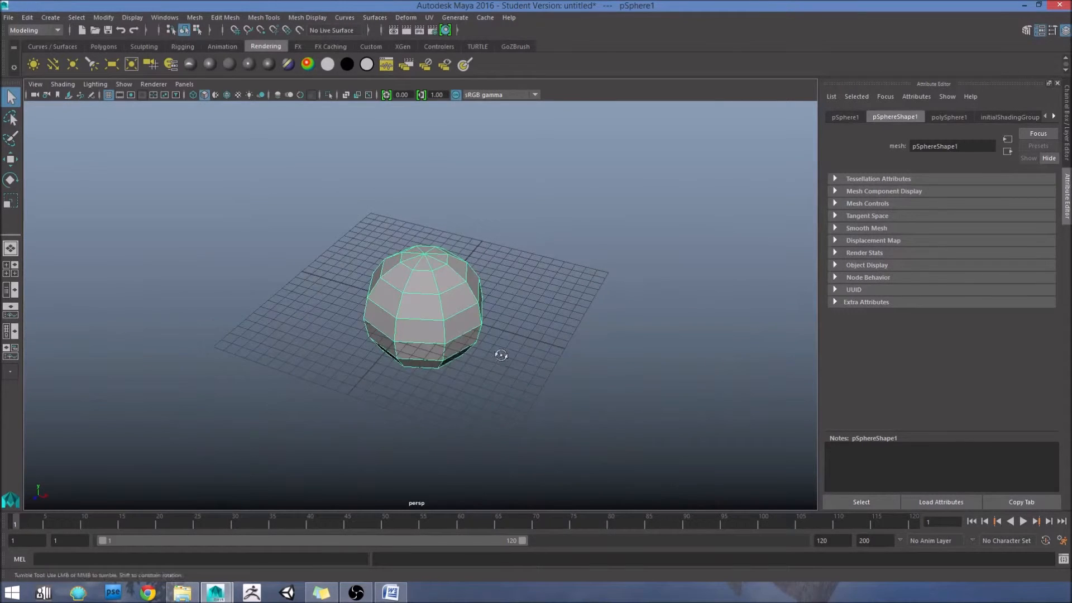
{"action": "left_click_drag", "start_coordinate": [502, 354], "coordinate": [509, 328], "text": "alt"}
{"action": "scroll", "coordinate": [509, 328], "scroll_direction": "up", "scroll_amount": 4}
{"action": "scroll", "coordinate": [518, 306], "scroll_direction": "up", "scroll_amount": 2}
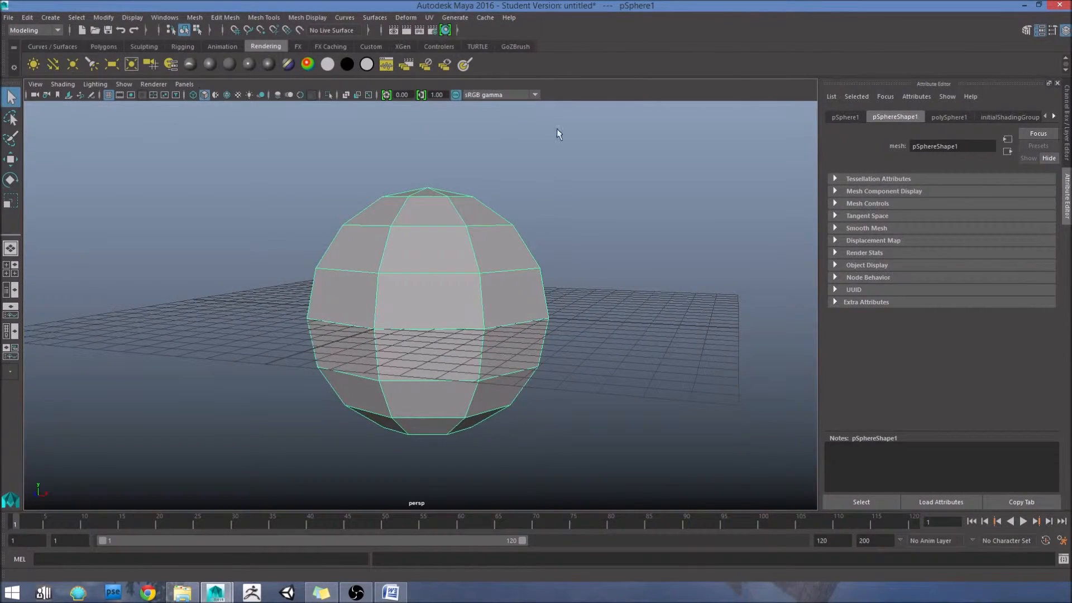
{"action": "left_click", "coordinate": [9, 19]}
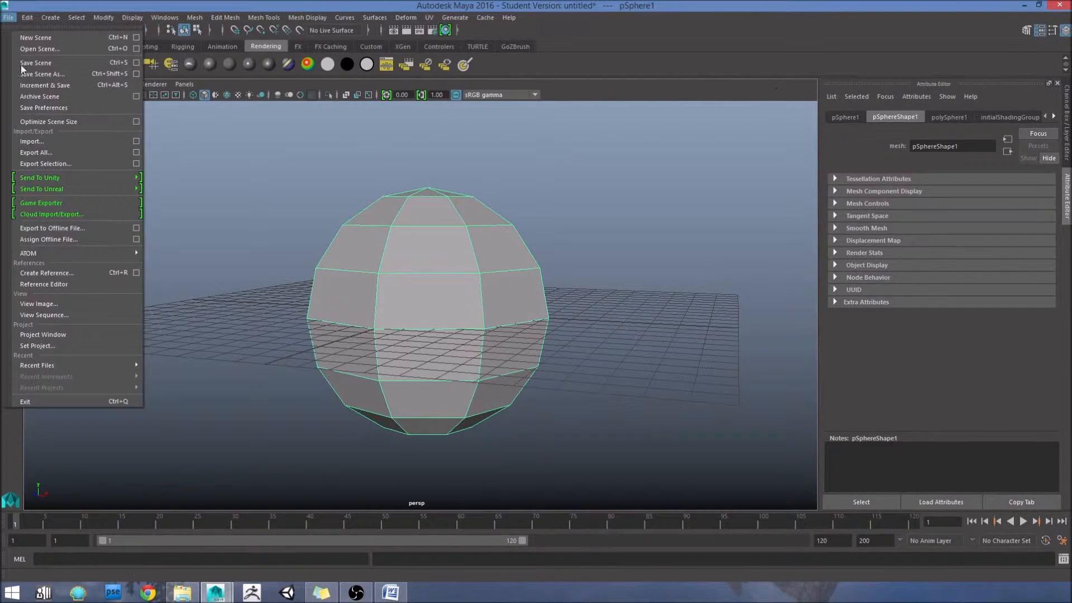
{"action": "mouse_move", "coordinate": [35, 179]}
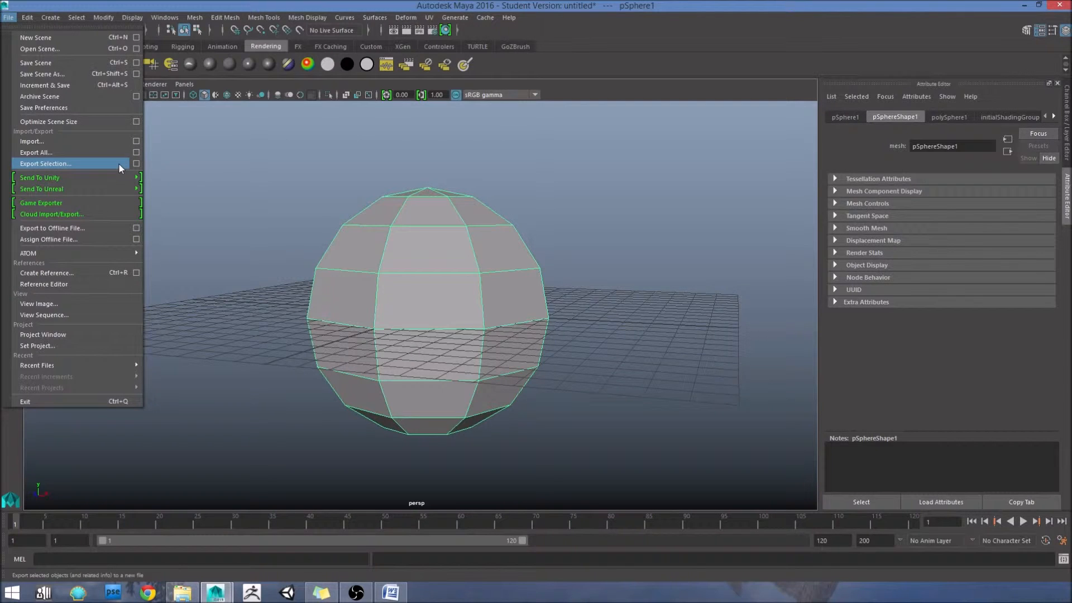
{"action": "left_click", "coordinate": [56, 164]}
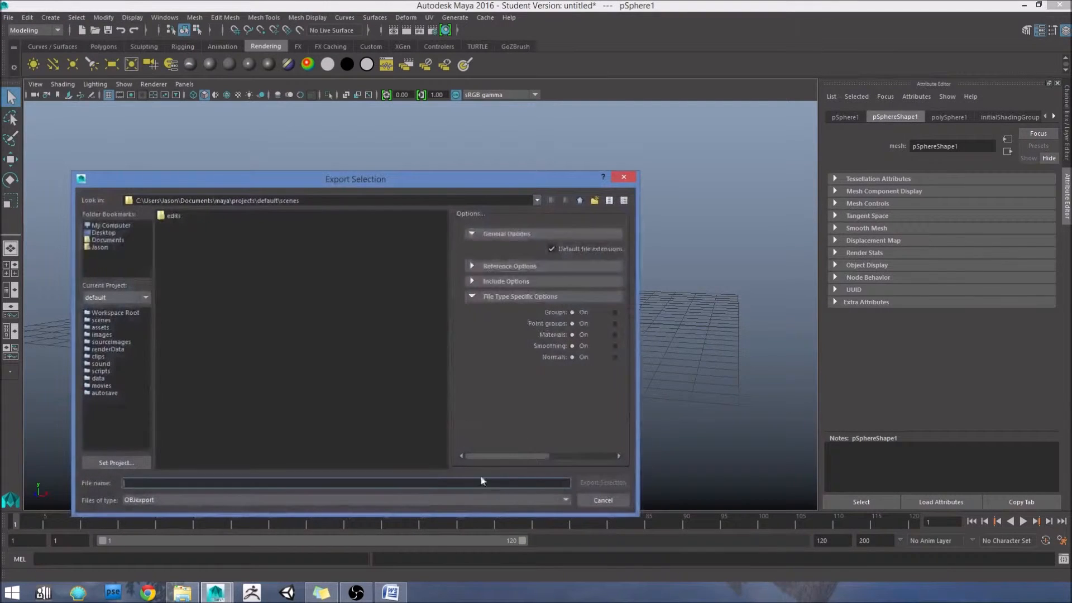
{"action": "left_click", "coordinate": [331, 501]}
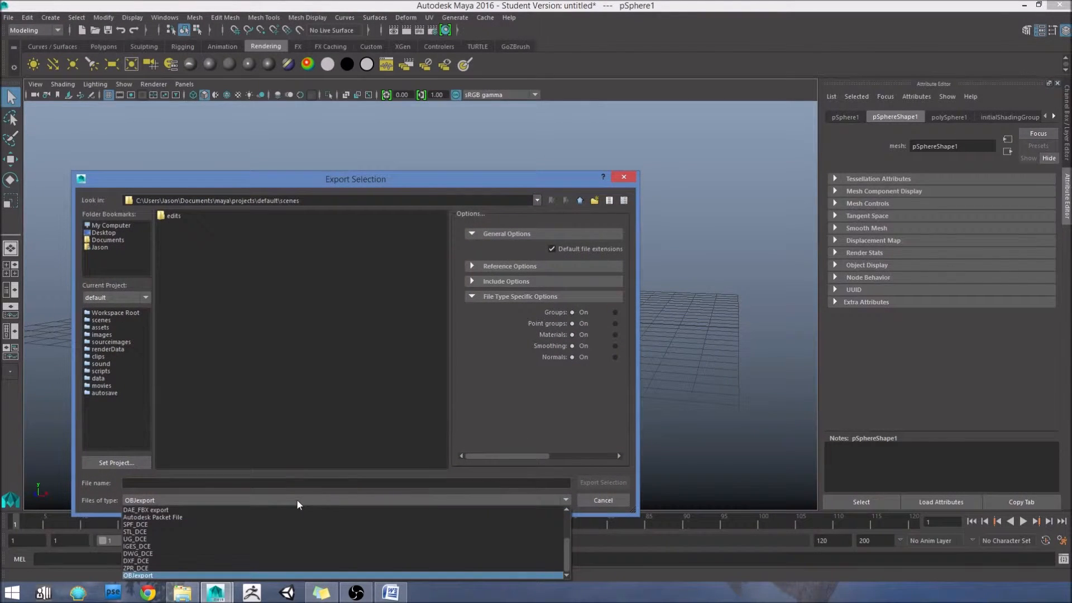
{"action": "left_click", "coordinate": [267, 510]}
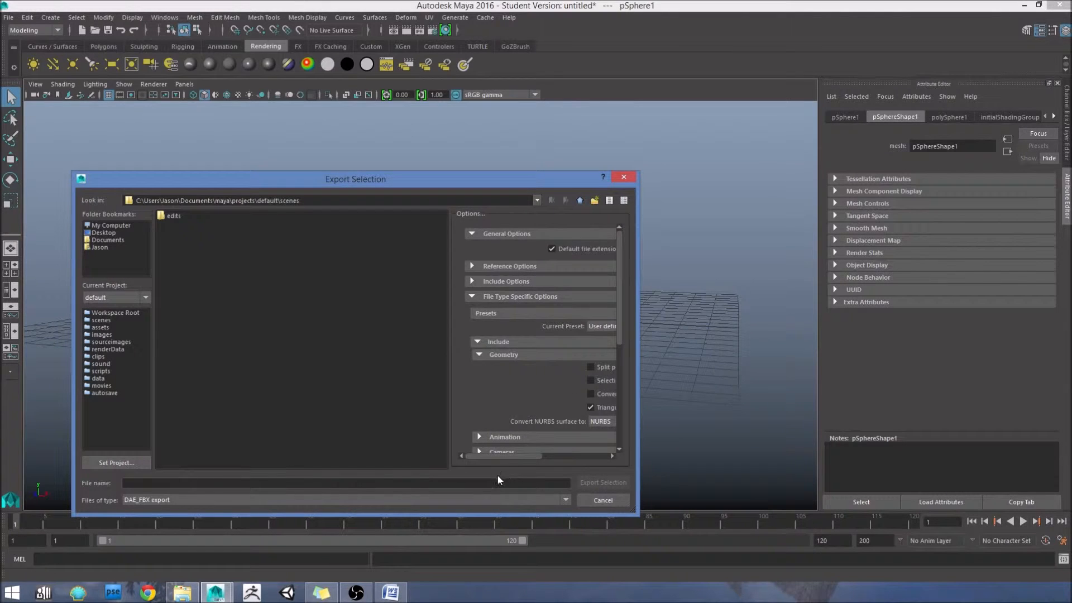
Step: Examine the FBX export's file type specific options, including the Triangulate geometry setting, and cancel the export
{"action": "left_click_drag", "start_coordinate": [520, 456], "coordinate": [538, 456]}
{"action": "scroll", "coordinate": [548, 384], "scroll_direction": "down", "scroll_amount": 1}
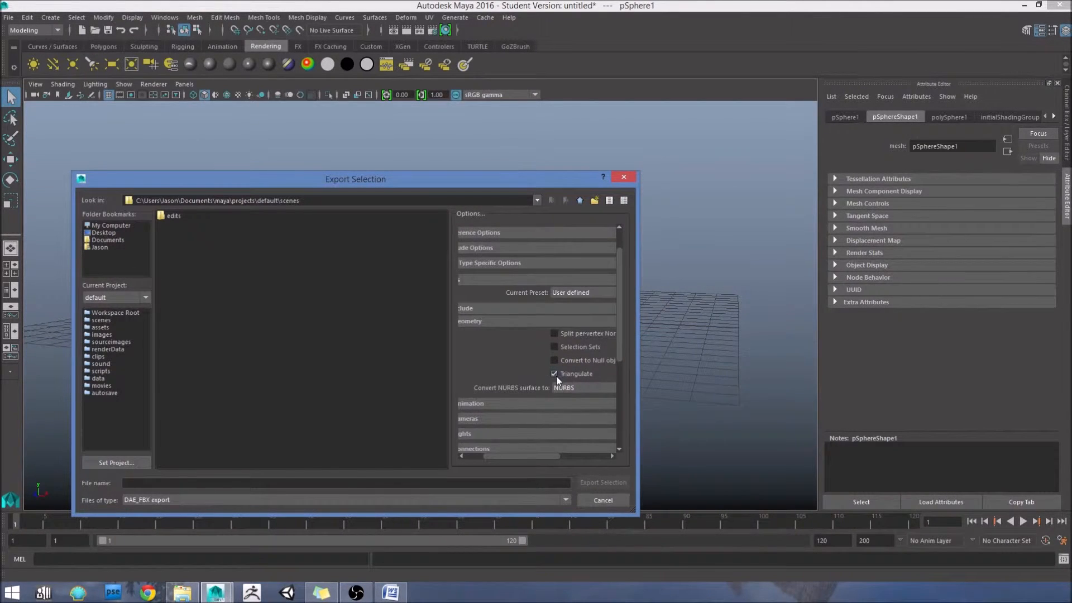
{"action": "left_click_drag", "start_coordinate": [544, 456], "coordinate": [540, 457]}
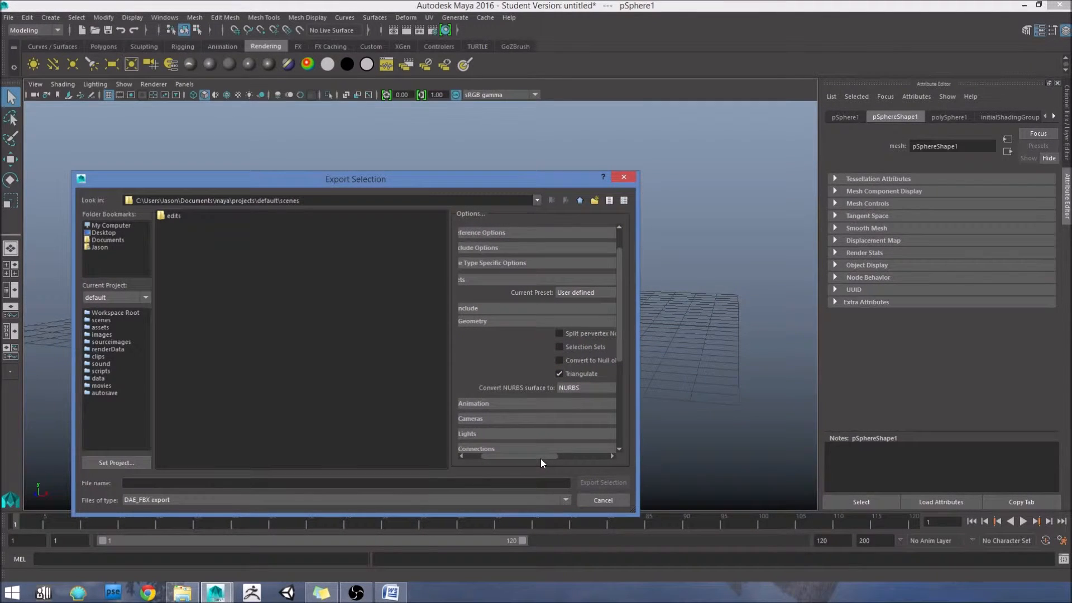
{"action": "left_click_drag", "start_coordinate": [541, 458], "coordinate": [546, 370]}
{"action": "left_click_drag", "start_coordinate": [530, 457], "coordinate": [509, 434]}
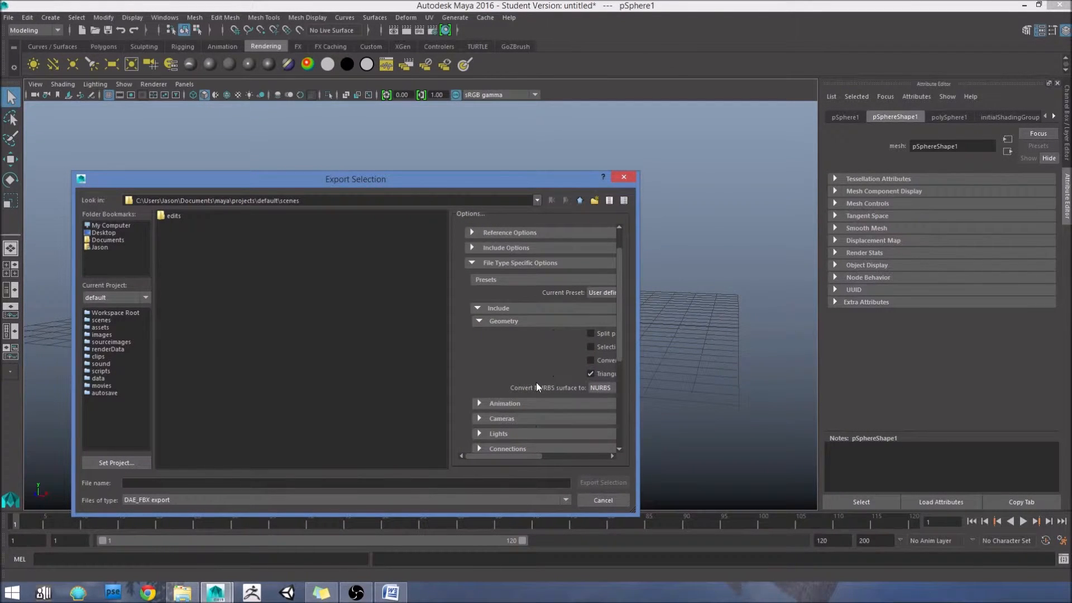
{"action": "mouse_move", "coordinate": [517, 454]}
{"action": "left_mouse_down"}
{"action": "mouse_move", "coordinate": [567, 452]}
{"action": "mouse_move", "coordinate": [518, 461]}
{"action": "left_mouse_up"}
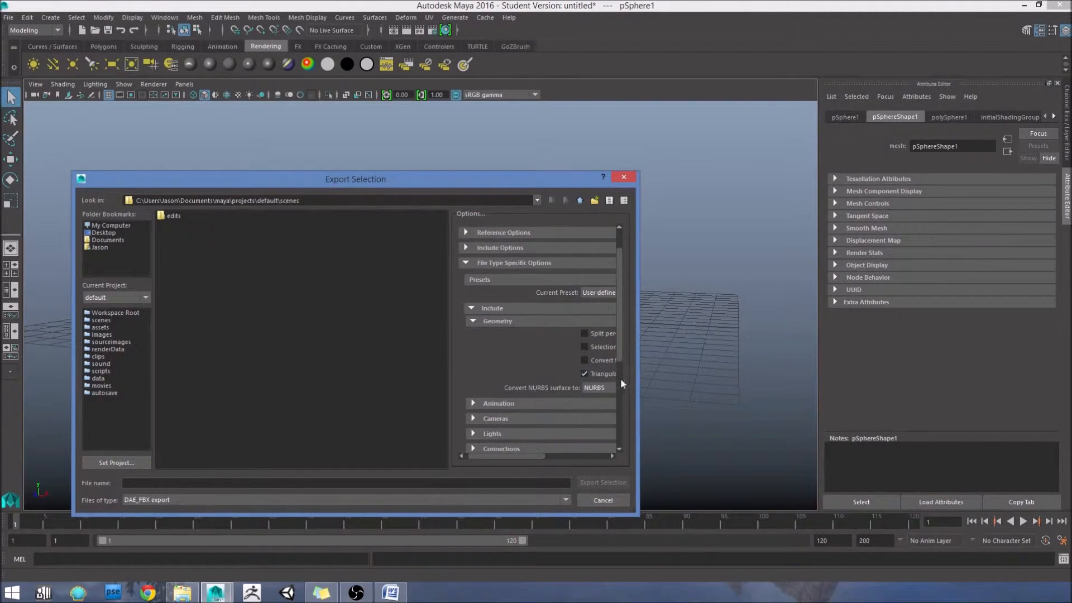
{"action": "left_click", "coordinate": [597, 501]}
{"action": "left_click", "coordinate": [574, 255]}
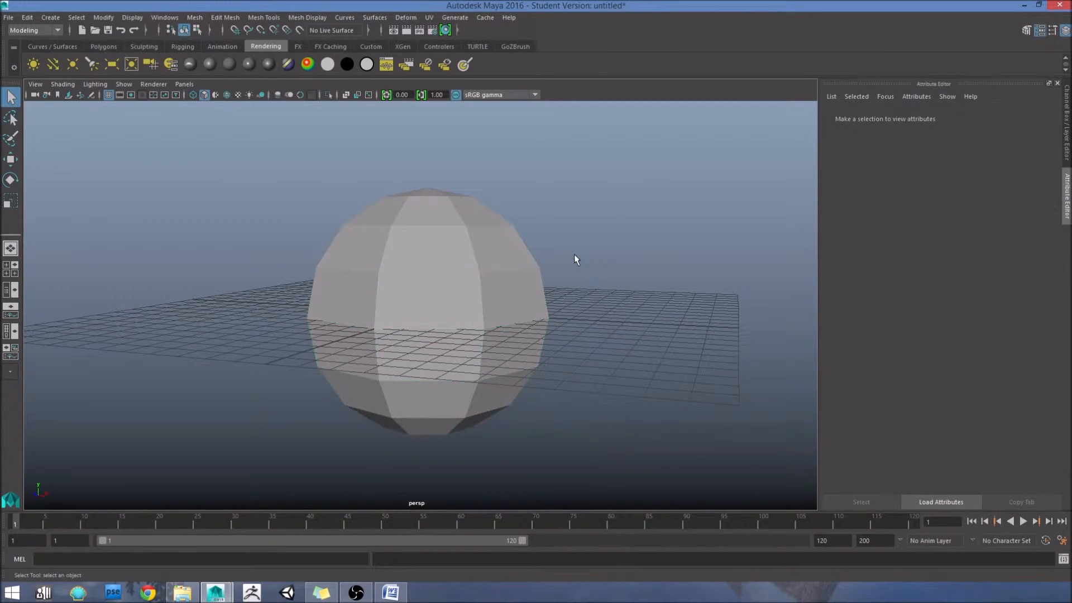
Step: Switch from Maya to Unity and open the Derpity Derp project
{"action": "left_click", "coordinate": [1025, 6]}
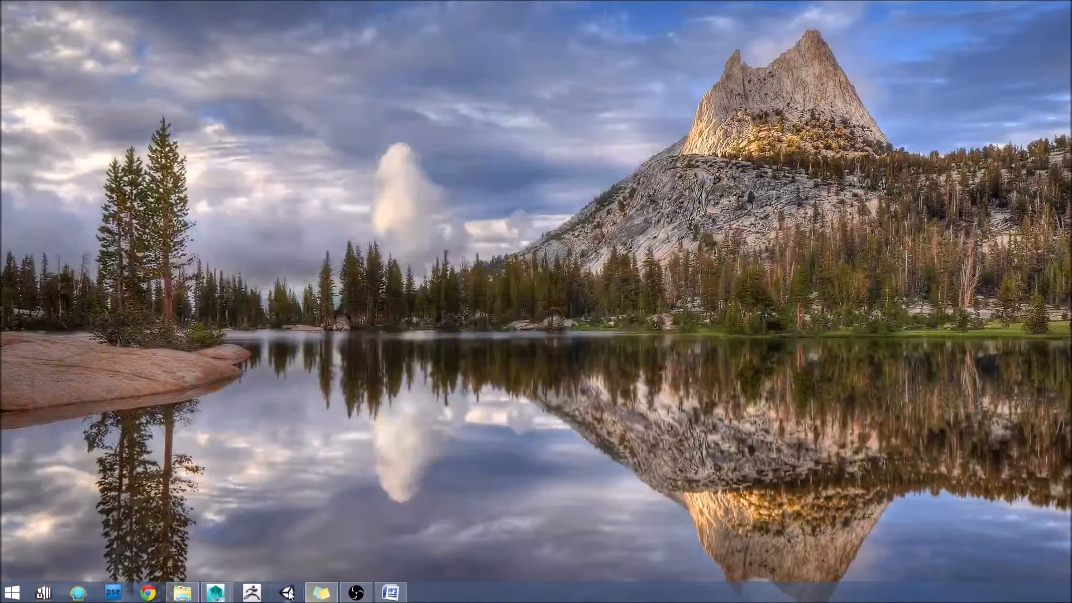
{"action": "left_click", "coordinate": [286, 591]}
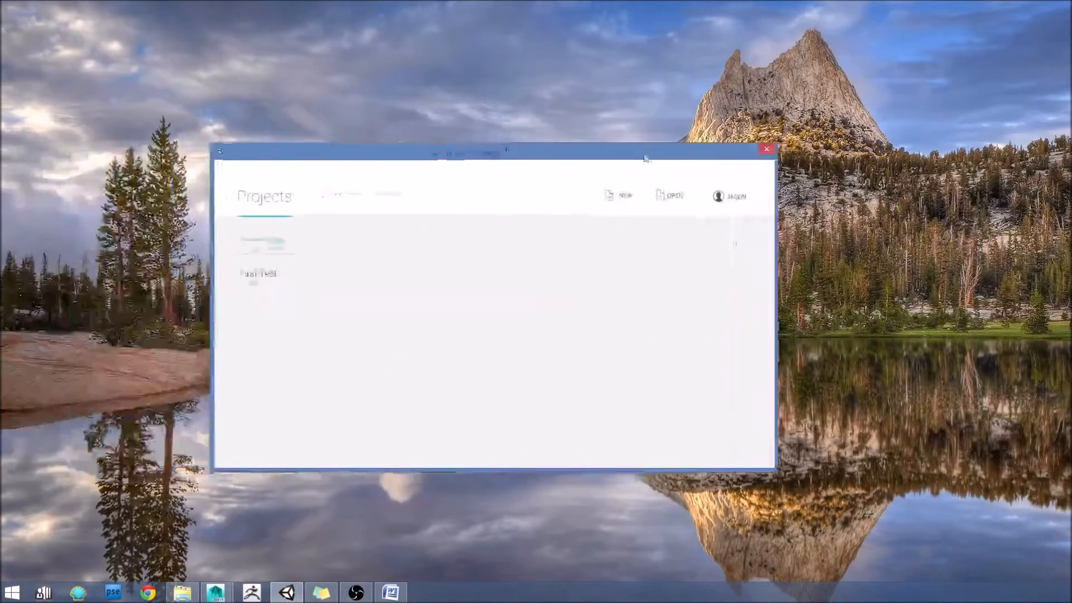
{"action": "left_click", "coordinate": [349, 234]}
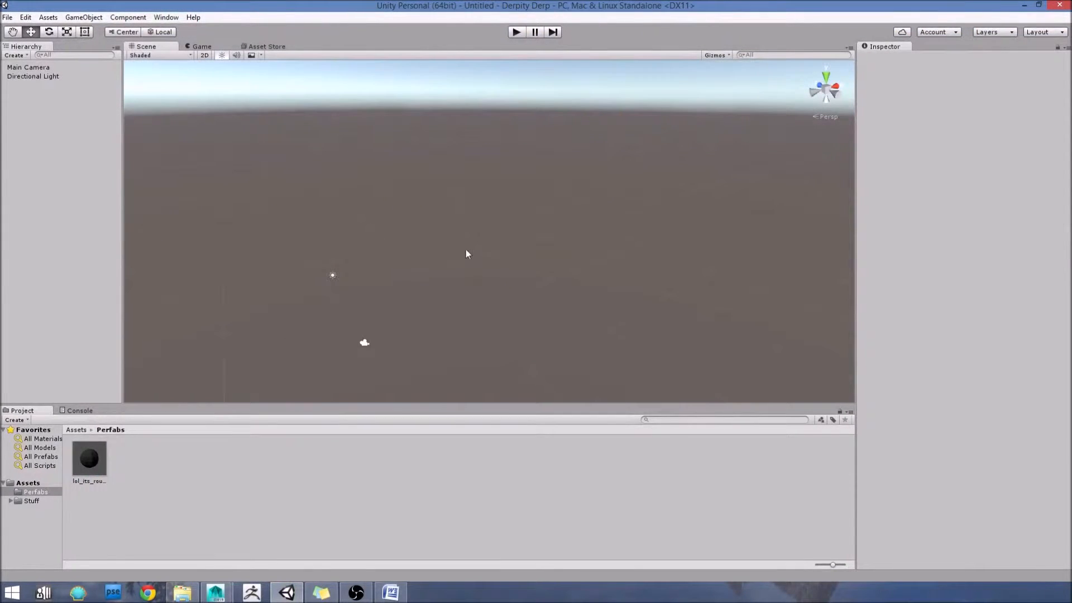
Step: Delete the lol_its_round prefab from the Perfabs folder
{"action": "left_click", "coordinate": [28, 483]}
{"action": "left_click", "coordinate": [36, 492]}
{"action": "left_click", "coordinate": [89, 459]}
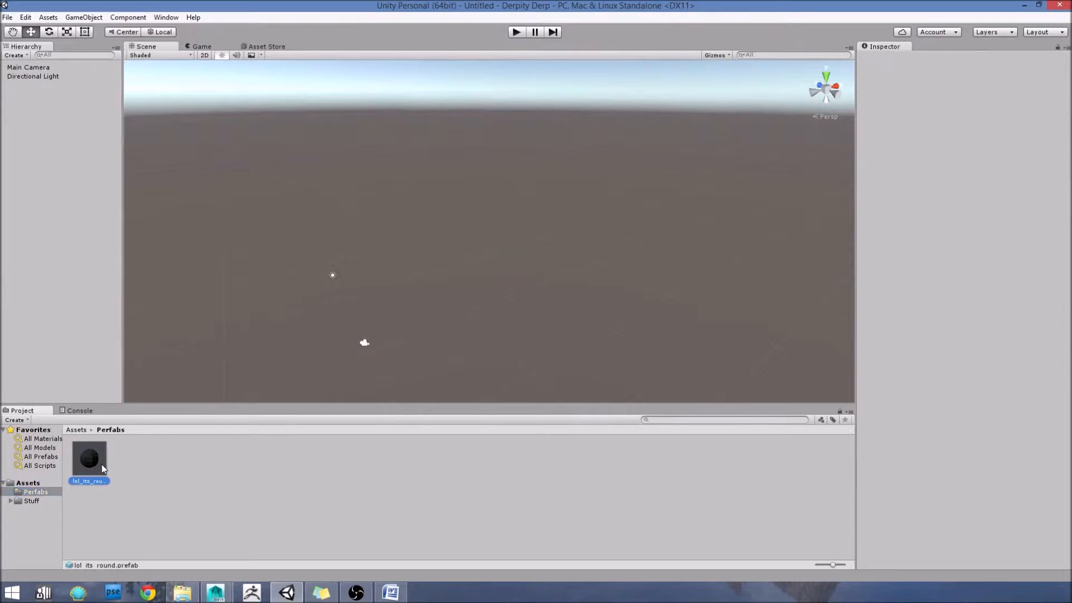
{"action": "key", "text": "Delete"}
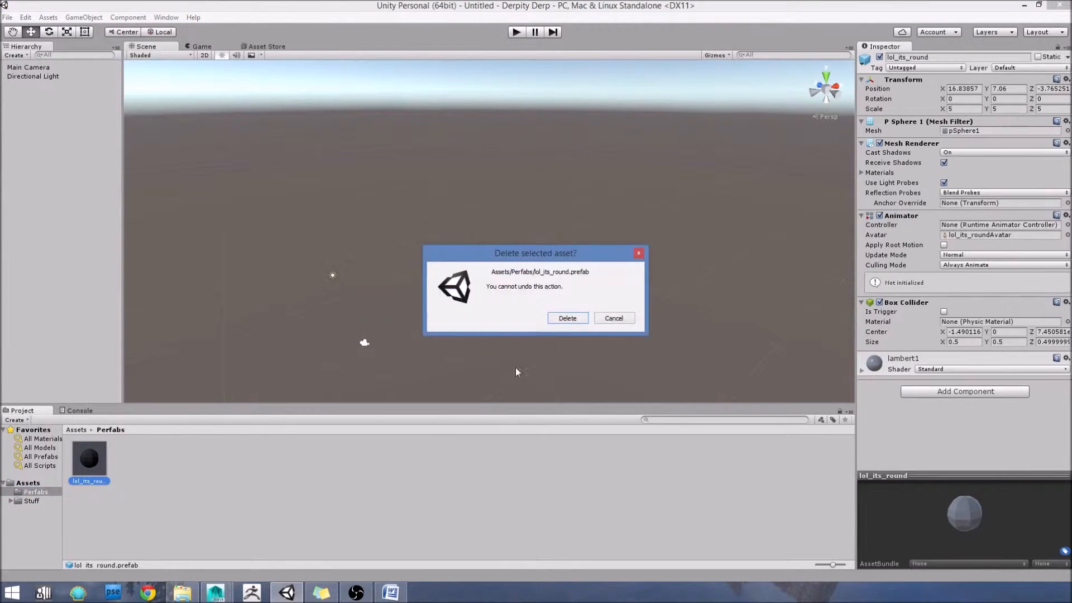
{"action": "left_click", "coordinate": [564, 320]}
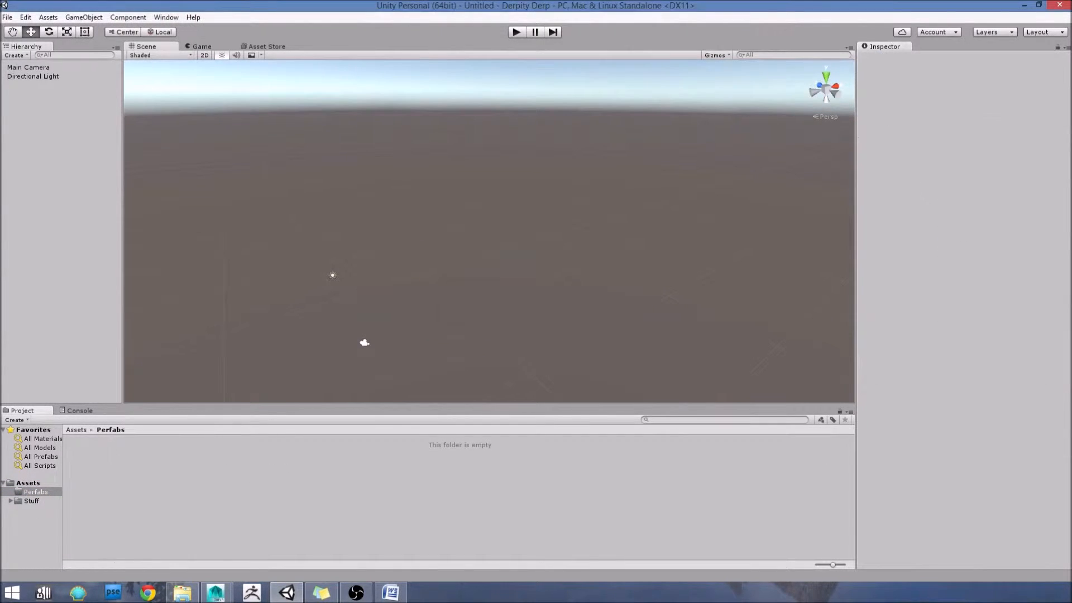
Step: Delete the lol_its_round.fbx model from the Stuff folder
{"action": "left_click", "coordinate": [32, 501]}
{"action": "left_click", "coordinate": [144, 474]}
{"action": "key", "text": "Delete"}
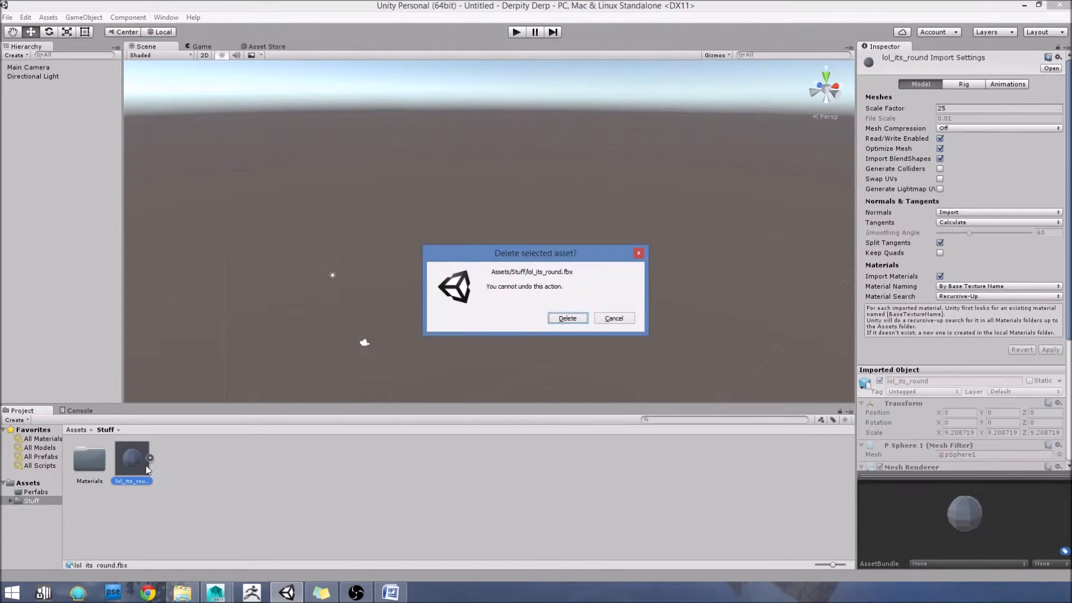
{"action": "left_click", "coordinate": [567, 318]}
{"action": "left_click_drag", "start_coordinate": [373, 333], "coordinate": [503, 298], "text": "alt"}
{"action": "left_click", "coordinate": [27, 484]}
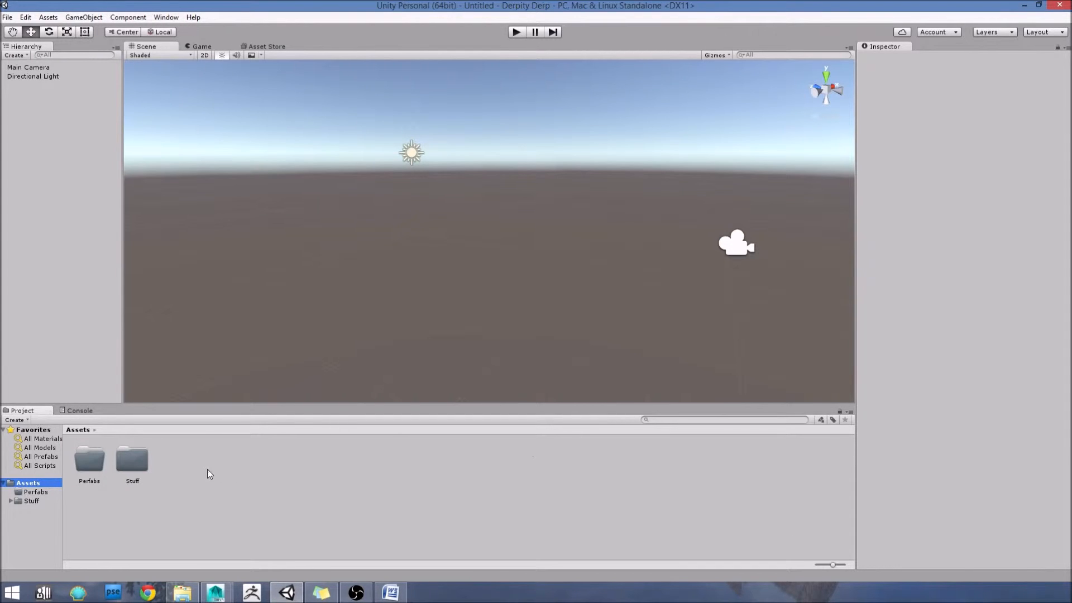
{"action": "right_click", "coordinate": [192, 462]}
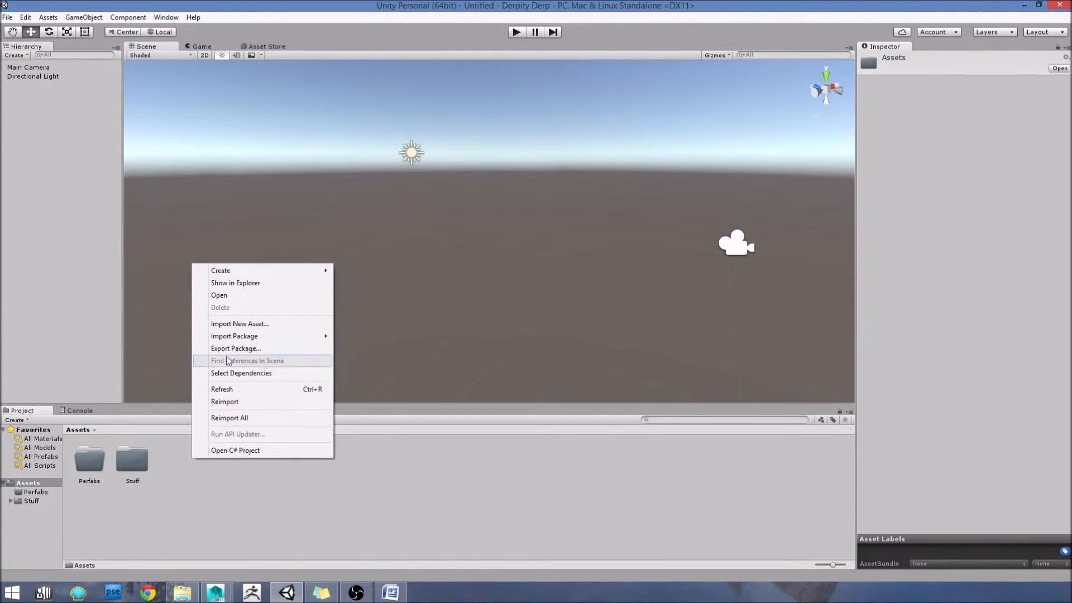
{"action": "mouse_move", "coordinate": [254, 270]}
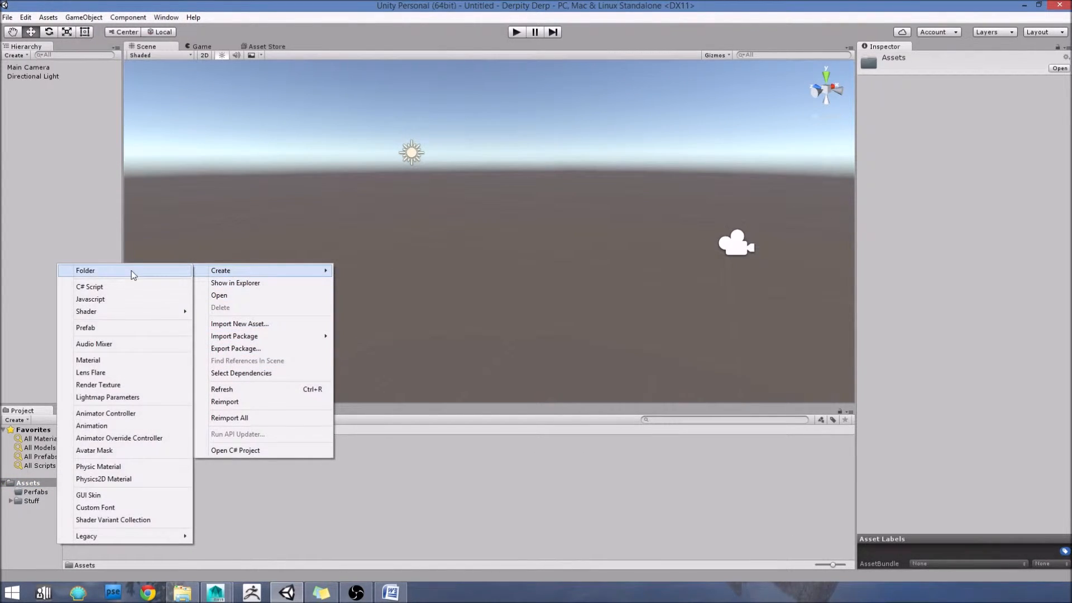
{"action": "left_click", "coordinate": [562, 546]}
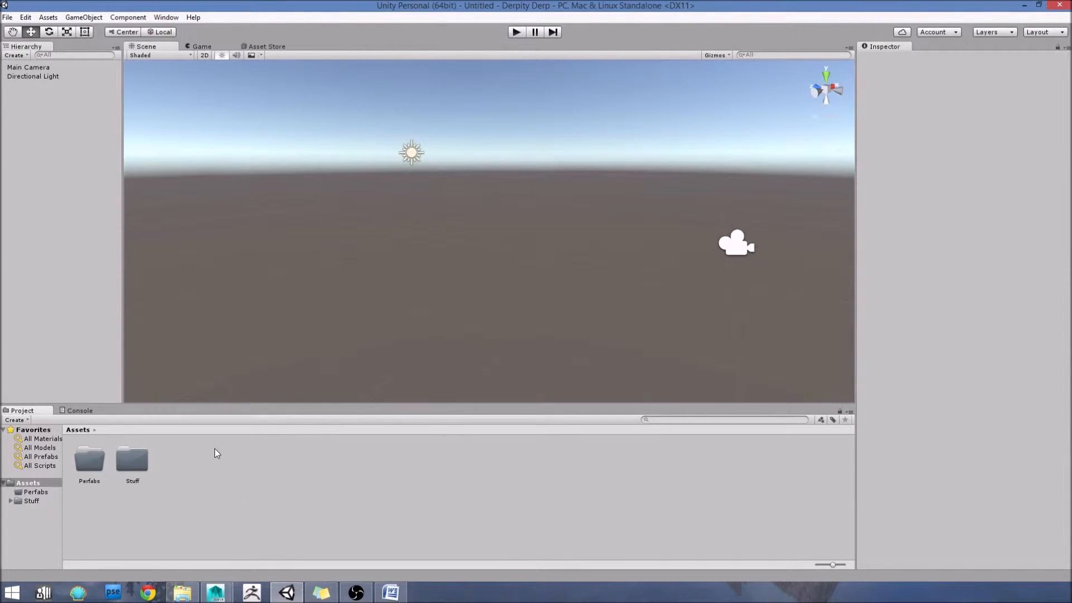
Step: Import lol_its_round.fbx from the Derpity Derp project directory in File Explorer into Unity's Stuff folder
{"action": "double_click", "coordinate": [132, 462]}
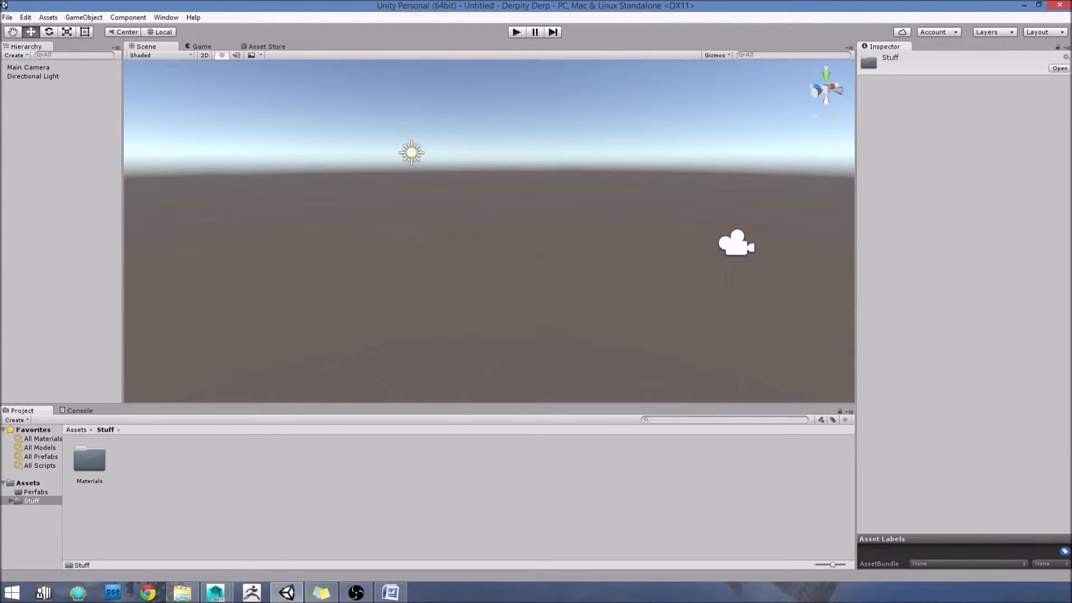
{"action": "left_click", "coordinate": [192, 595]}
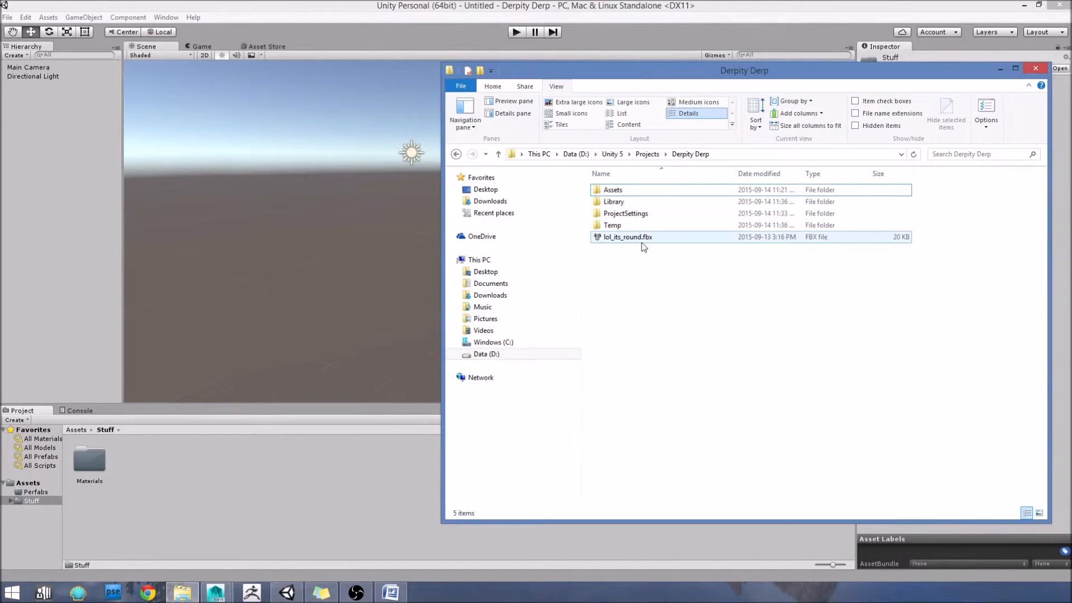
{"action": "left_click_drag", "start_coordinate": [620, 237], "coordinate": [191, 491]}
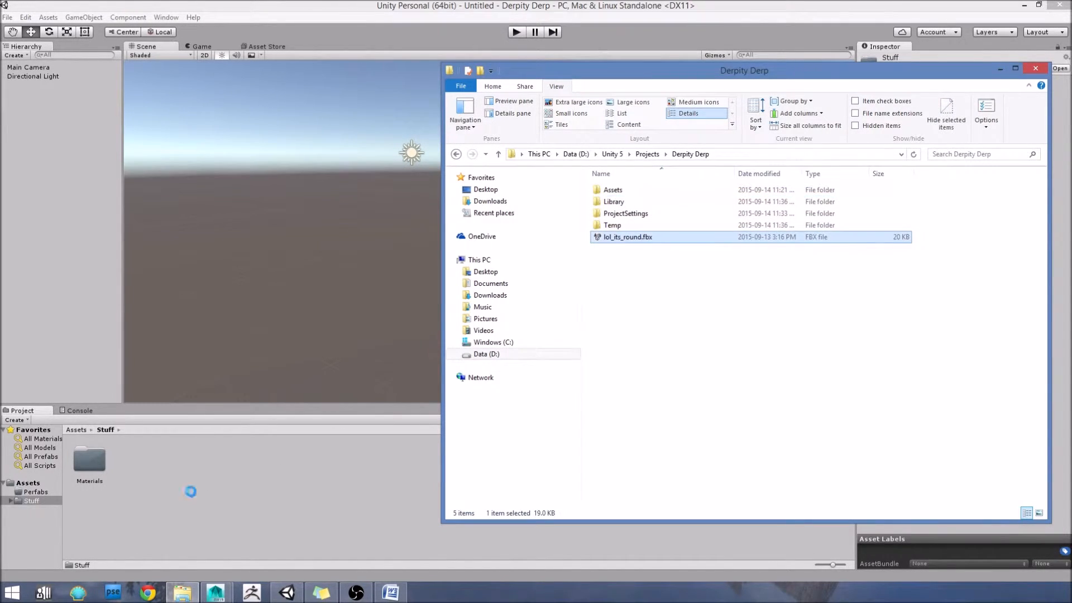
{"action": "left_click", "coordinate": [196, 470]}
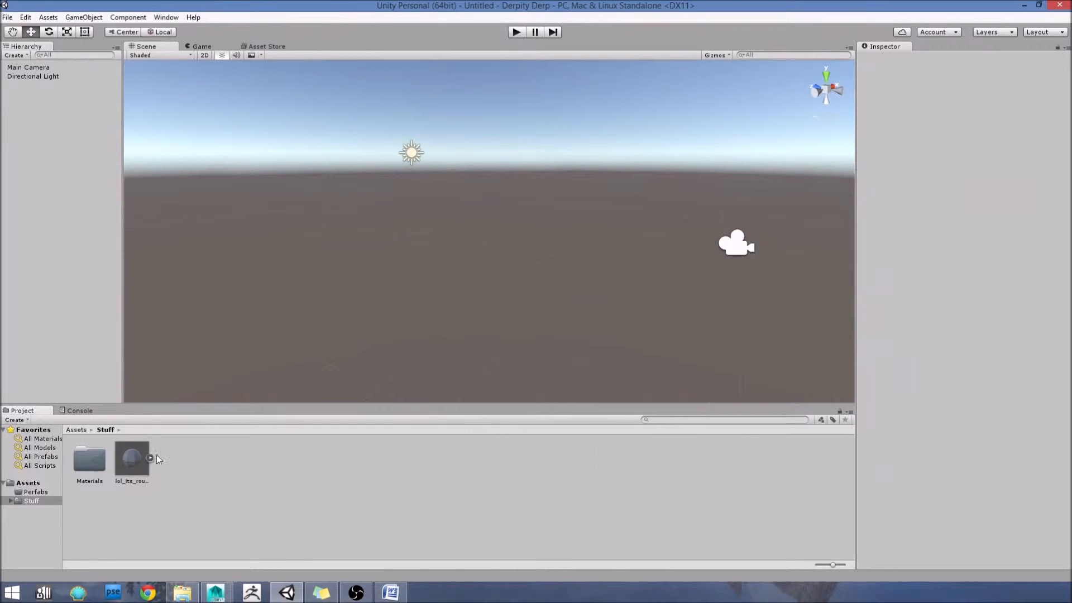
{"action": "right_click", "coordinate": [187, 459]}
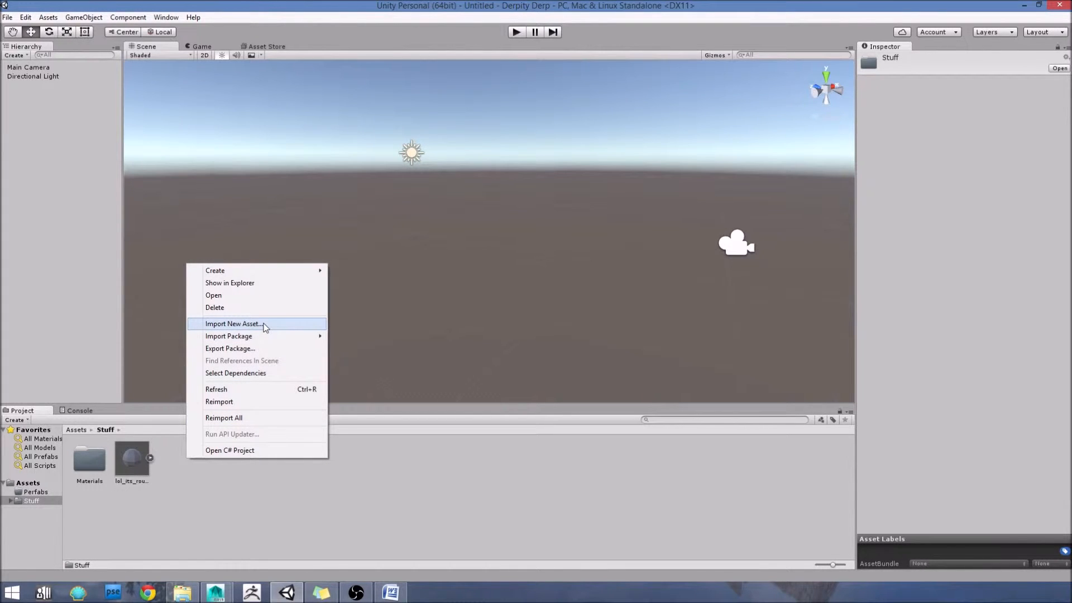
{"action": "left_click", "coordinate": [229, 329]}
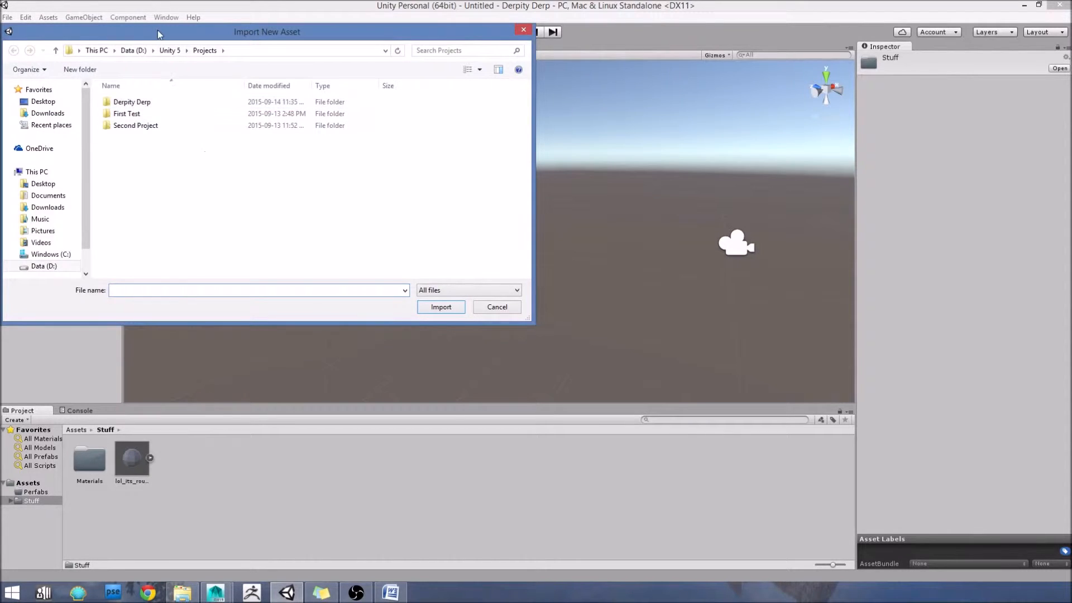
{"action": "left_click_drag", "start_coordinate": [159, 33], "coordinate": [229, 56]}
{"action": "double_click", "coordinate": [205, 131]}
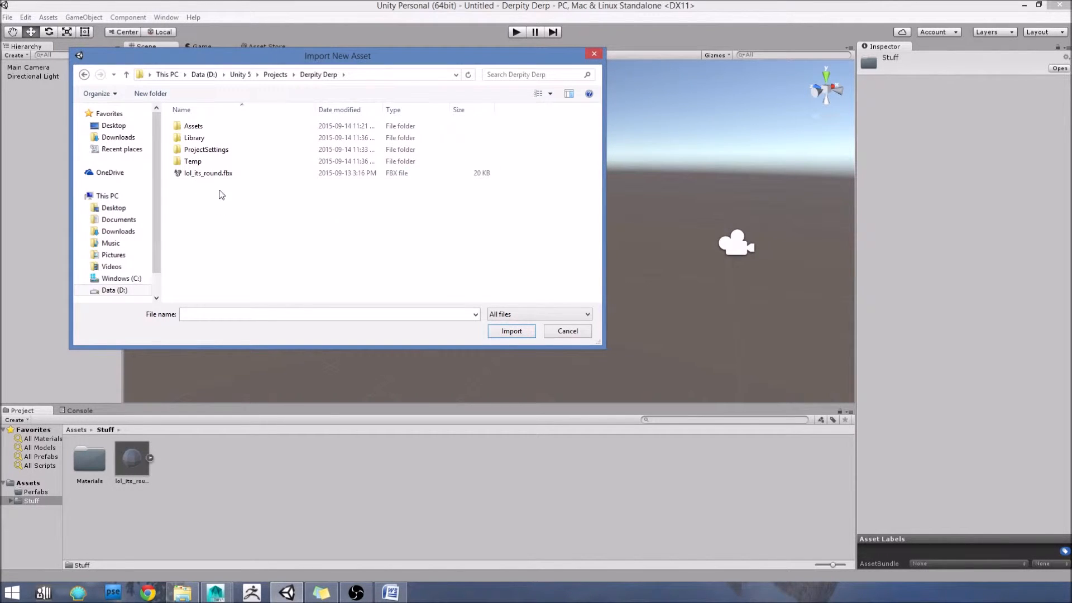
{"action": "left_click", "coordinate": [594, 54]}
{"action": "mouse_move", "coordinate": [182, 592]}
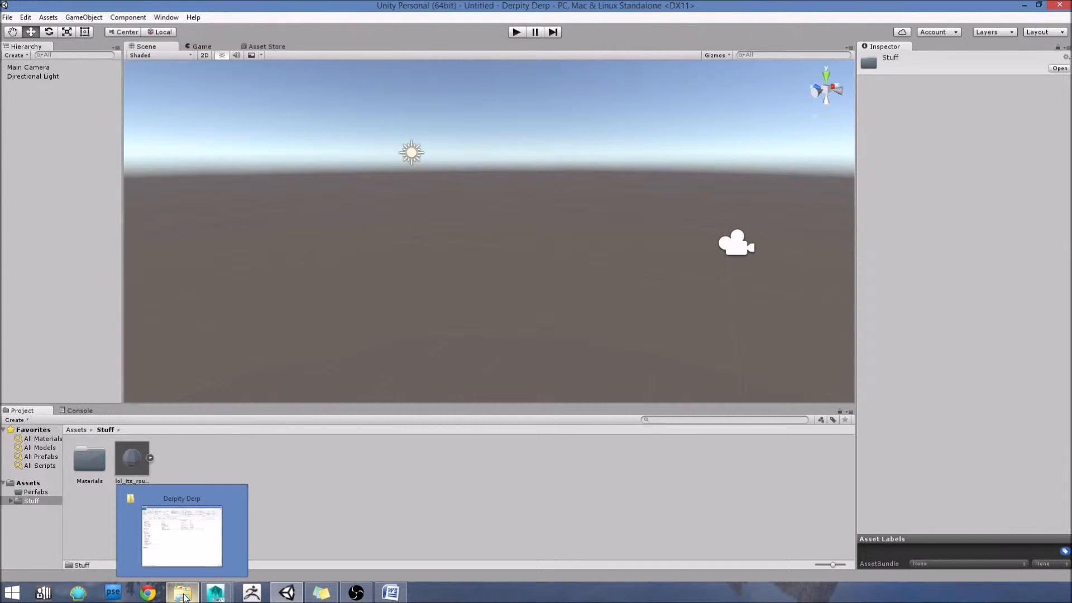
{"action": "left_click", "coordinate": [186, 543]}
{"action": "left_click", "coordinate": [627, 276]}
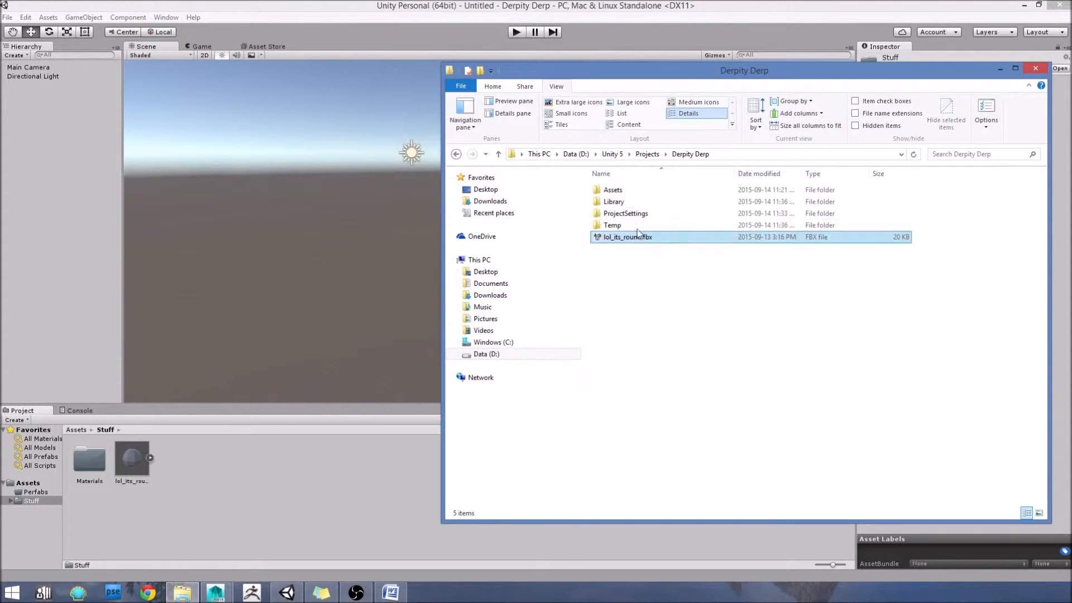
{"action": "left_click_drag", "start_coordinate": [628, 246], "coordinate": [196, 458]}
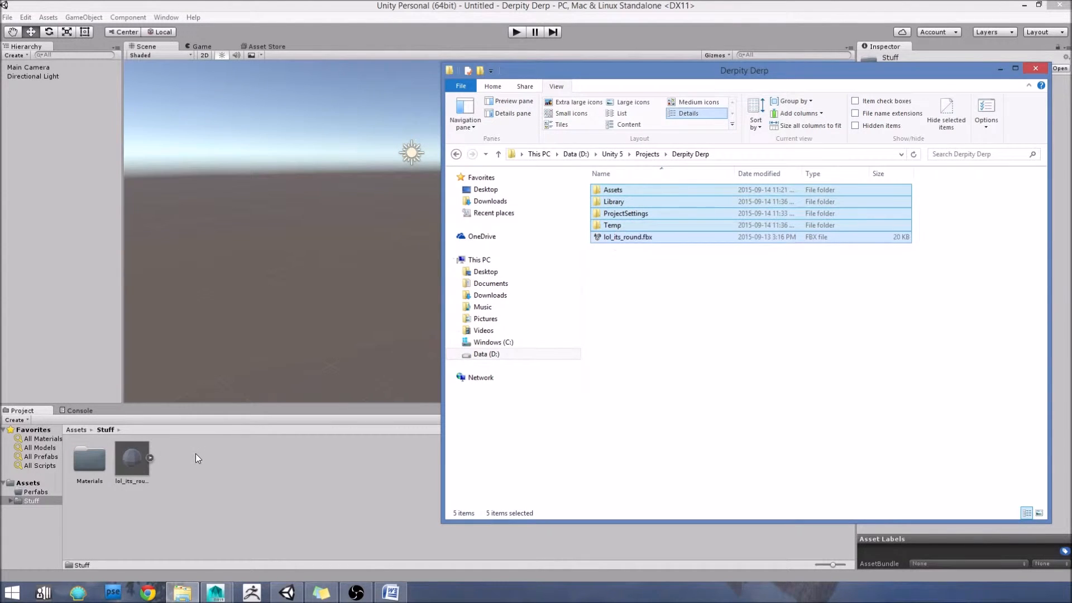
{"action": "left_click", "coordinate": [858, 384]}
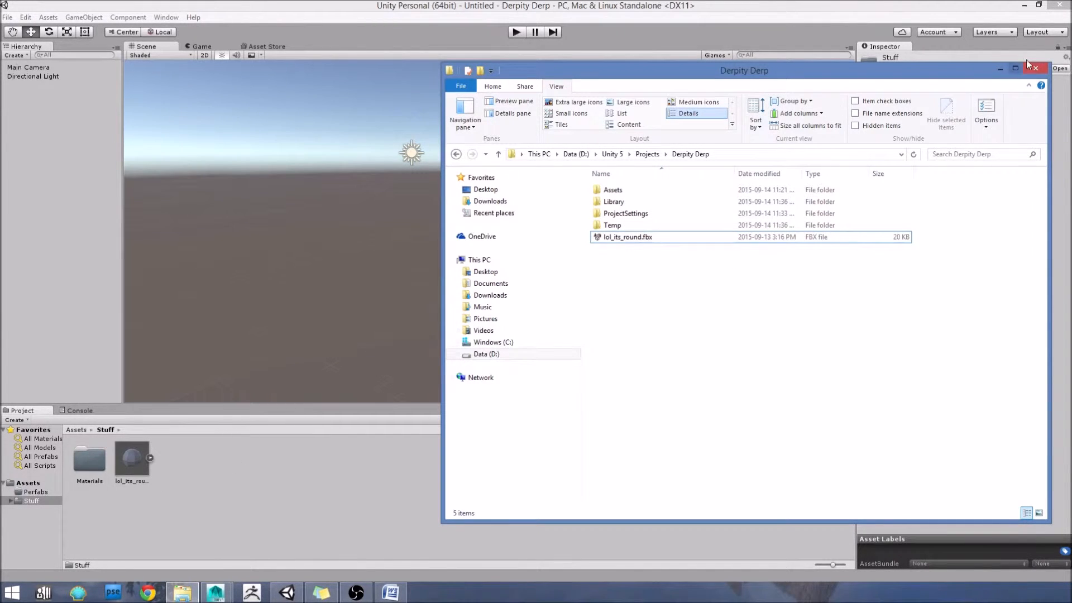
Step: Open the Derpity Derp project's Assets\Stuff directory in File Explorer to examine the imported model file
{"action": "left_click", "coordinate": [1000, 69]}
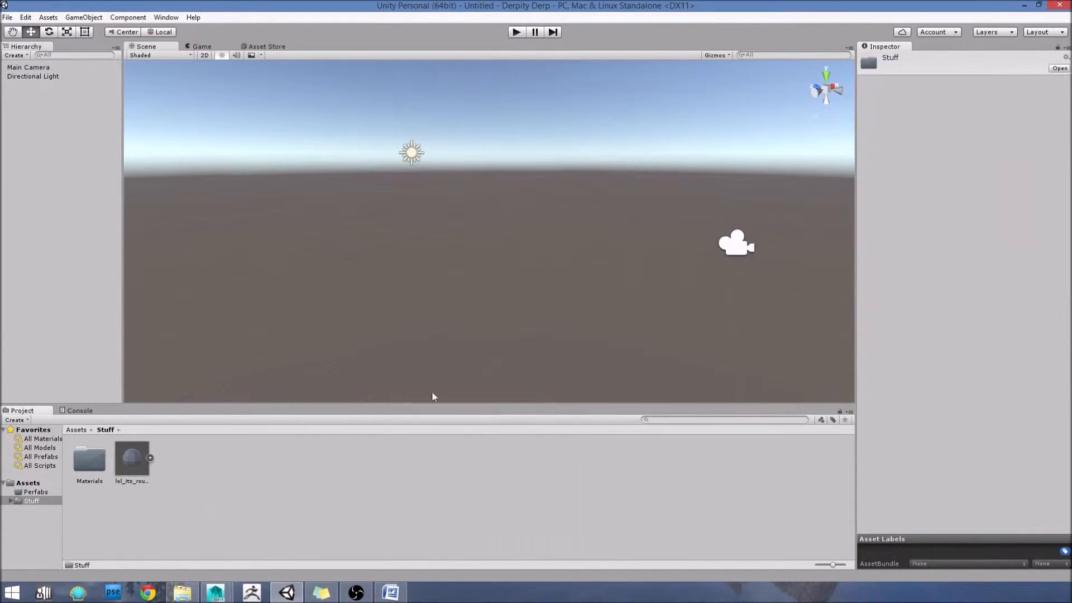
{"action": "left_click", "coordinate": [249, 481]}
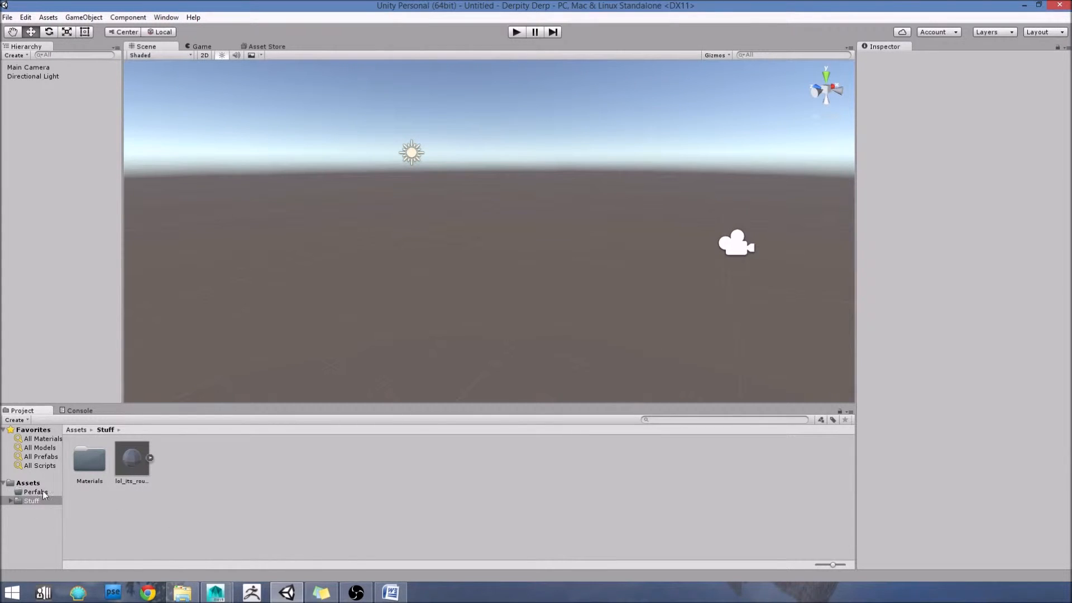
{"action": "left_click", "coordinate": [190, 595]}
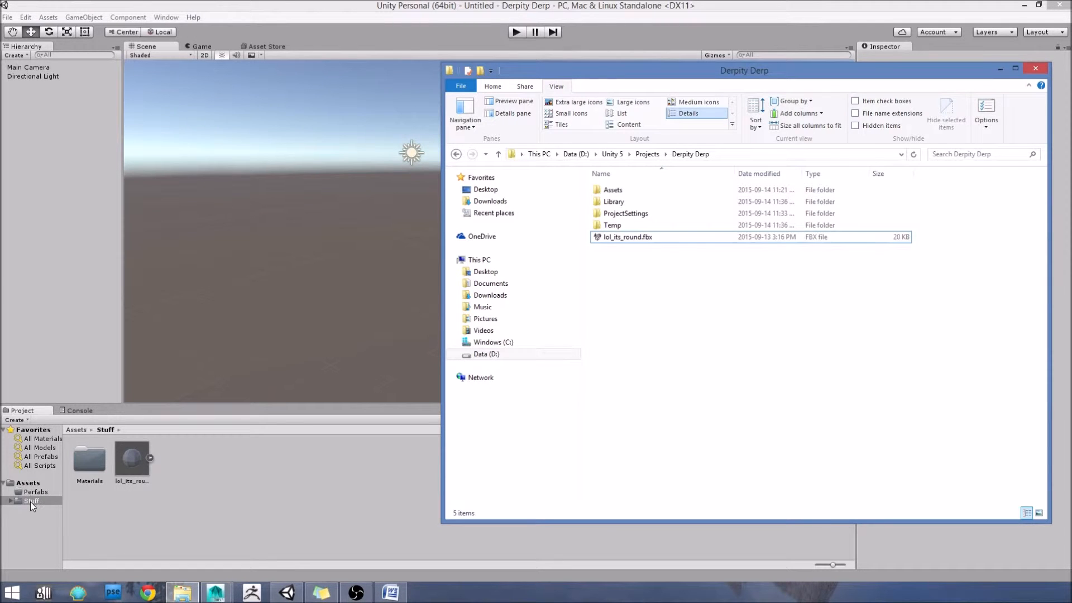
{"action": "double_click", "coordinate": [631, 190]}
{"action": "double_click", "coordinate": [614, 202]}
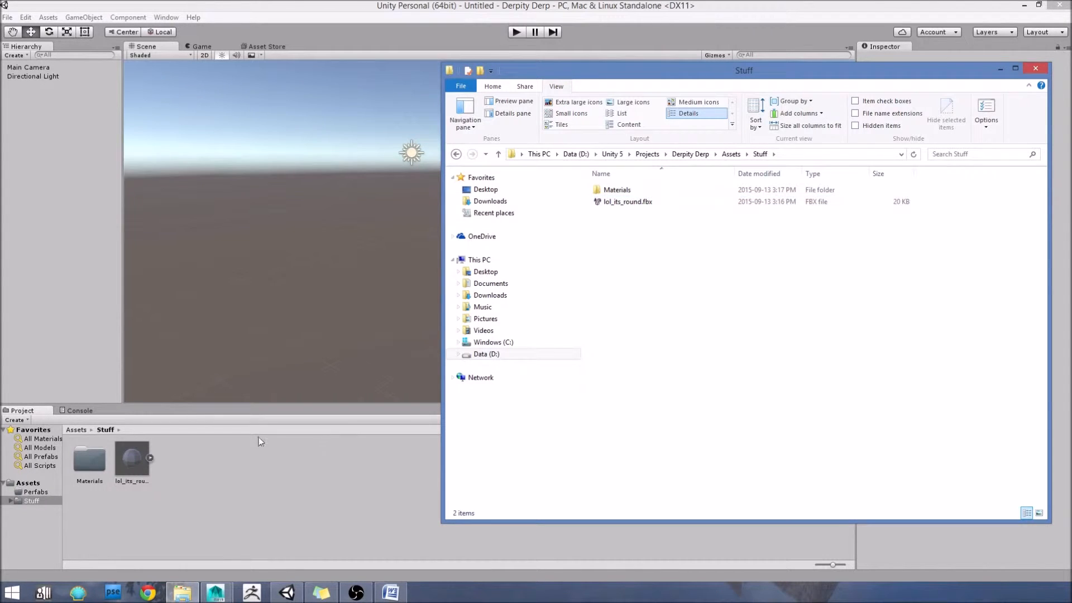
Step: Delete the lol_its_round.fbx model from Unity's Stuff folder and check the matching directory in File Explorer
{"action": "left_click", "coordinate": [132, 461]}
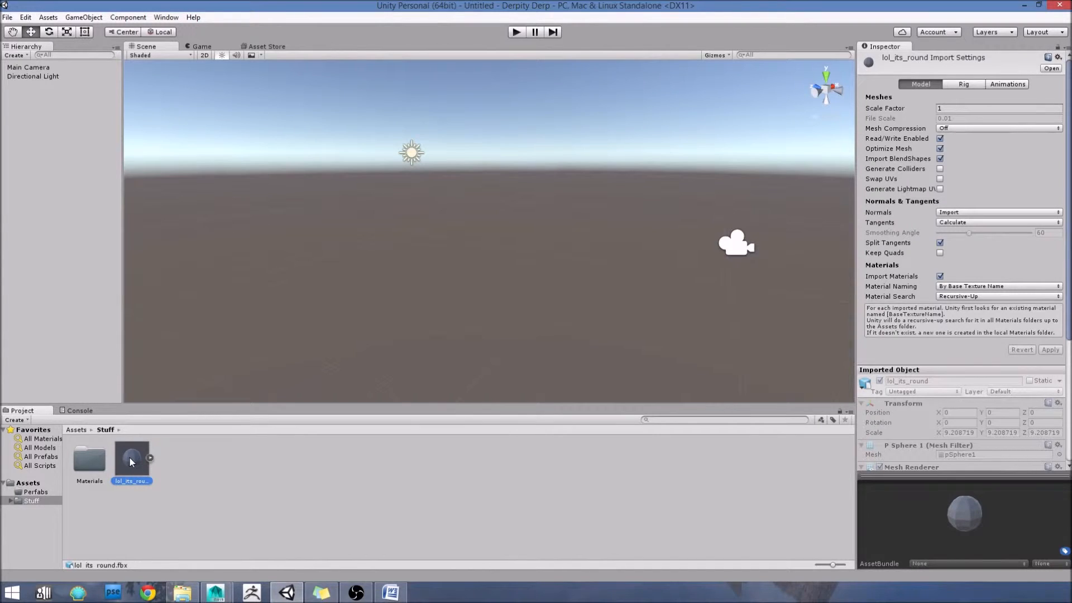
{"action": "key", "text": "Delete"}
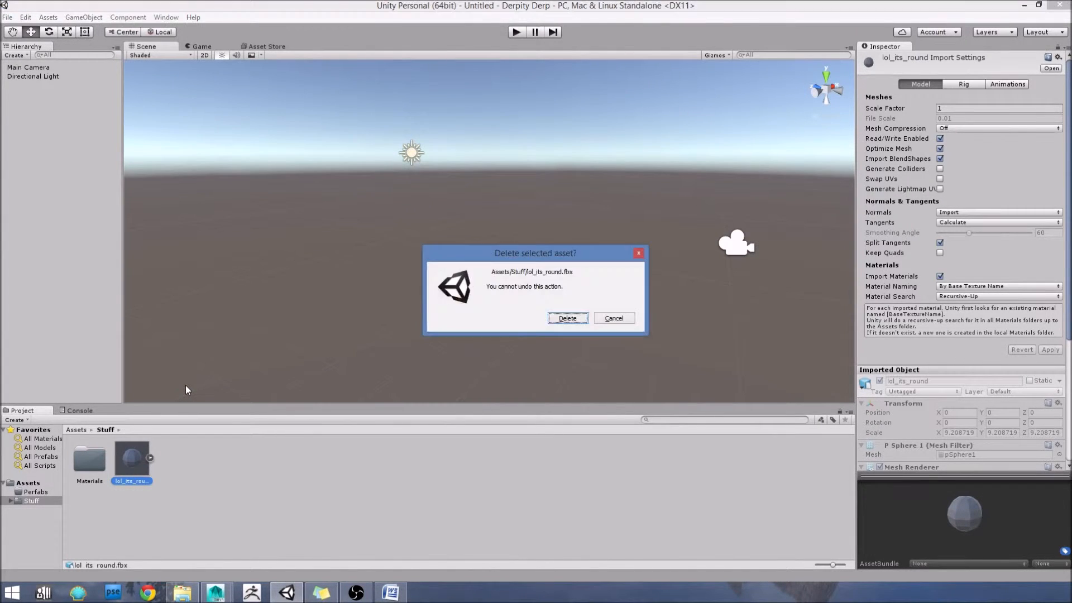
{"action": "left_click", "coordinate": [565, 319]}
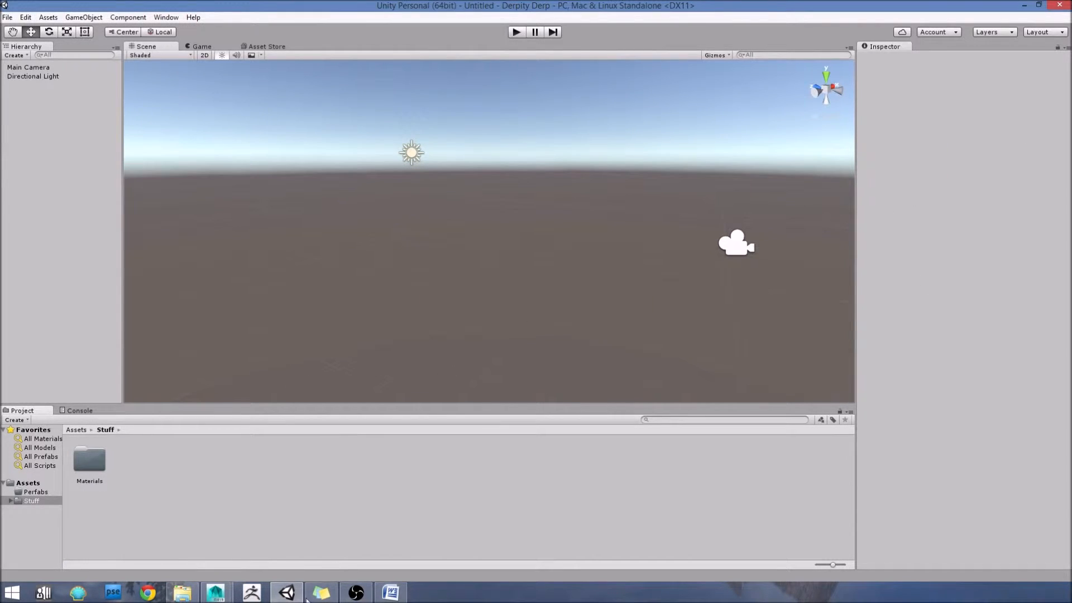
{"action": "left_click", "coordinate": [182, 592]}
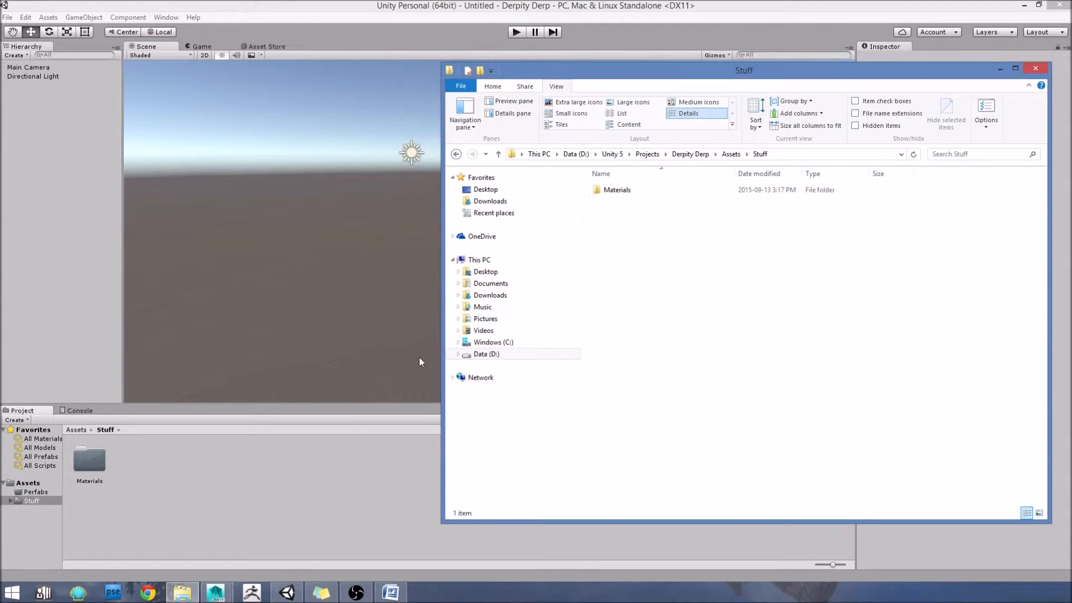
{"action": "left_click", "coordinate": [154, 495]}
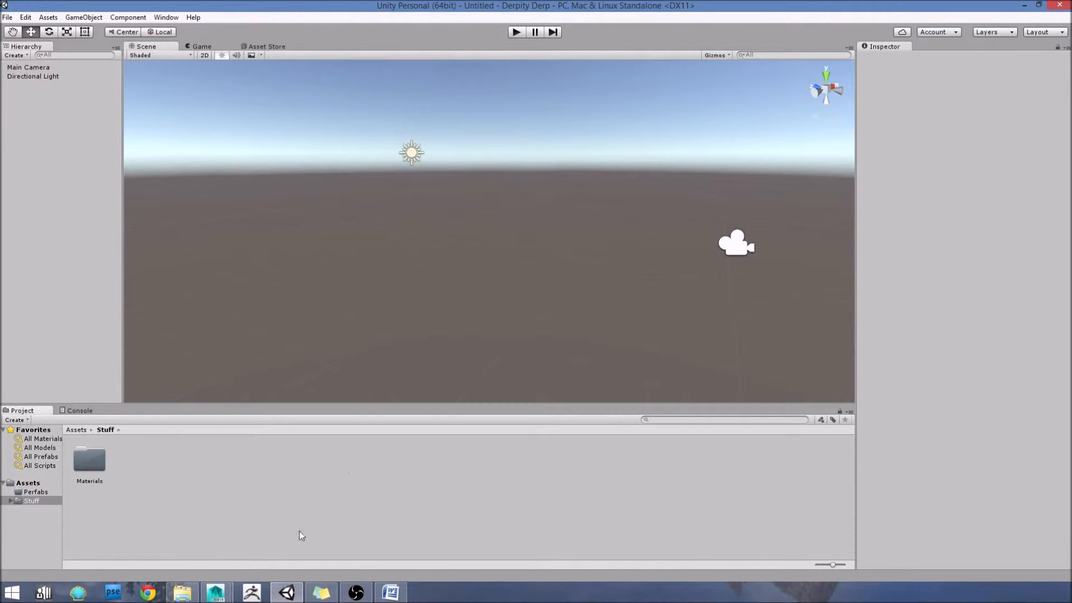
Step: Import lol_its_round.fbx again from the Derpity Derp directory in File Explorer into Unity's Stuff folder
{"action": "left_click", "coordinate": [182, 593]}
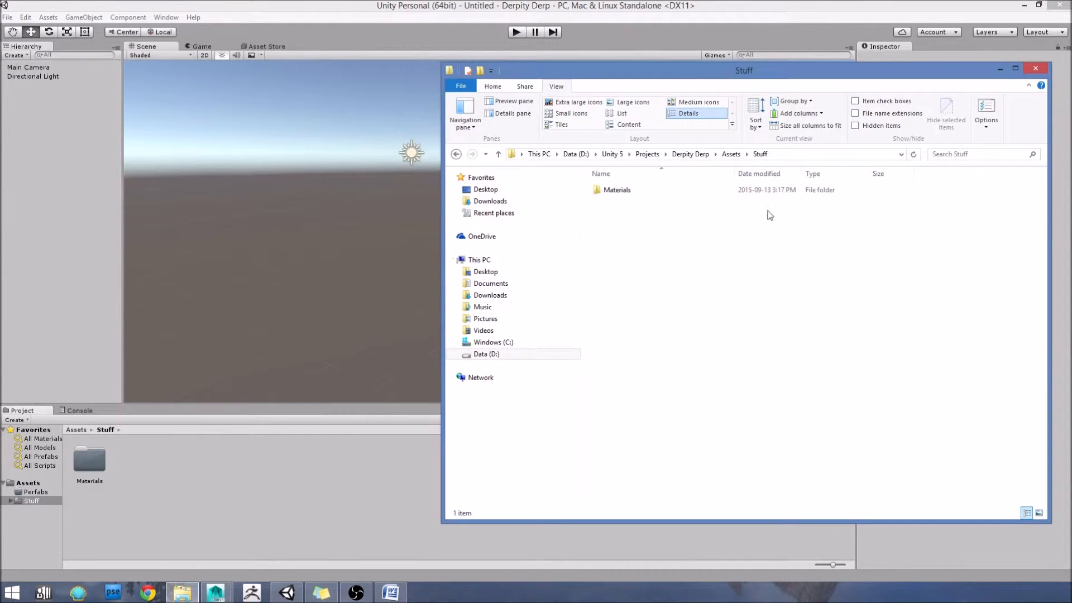
{"action": "left_click", "coordinate": [498, 156]}
{"action": "left_click", "coordinate": [499, 155]}
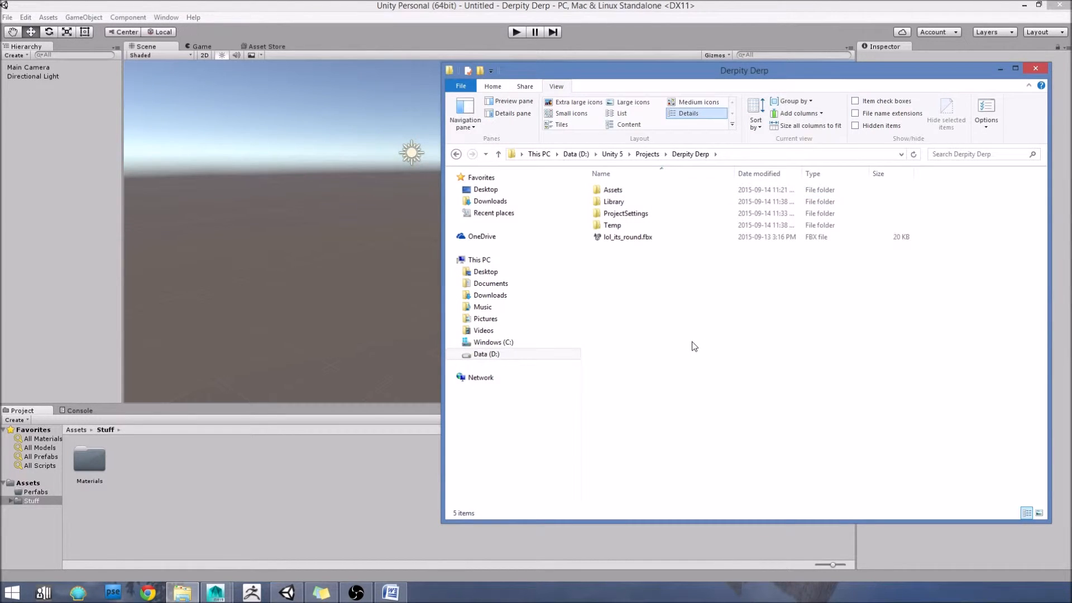
{"action": "left_click_drag", "start_coordinate": [660, 241], "coordinate": [151, 496]}
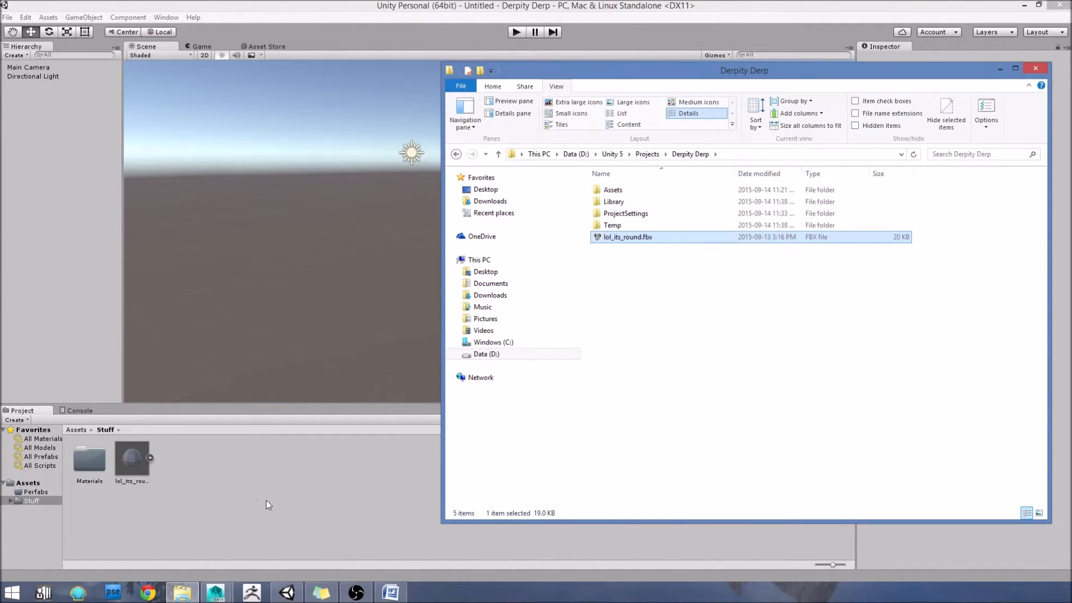
{"action": "left_click", "coordinate": [998, 68]}
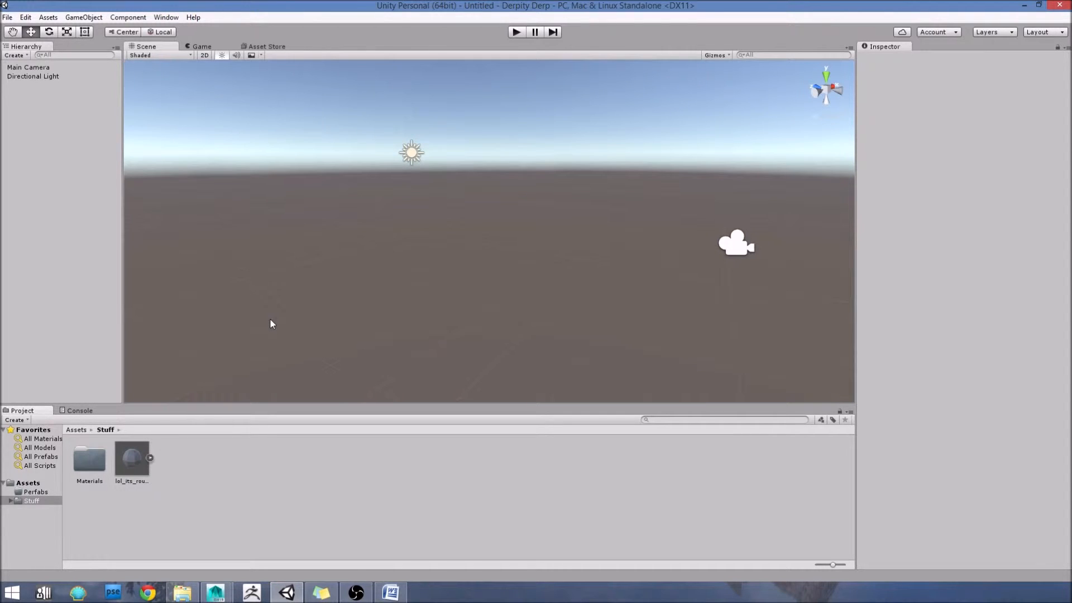
Step: Place the lol_its_round model from the Stuff folder in the middle of the scene
{"action": "left_click", "coordinate": [27, 483]}
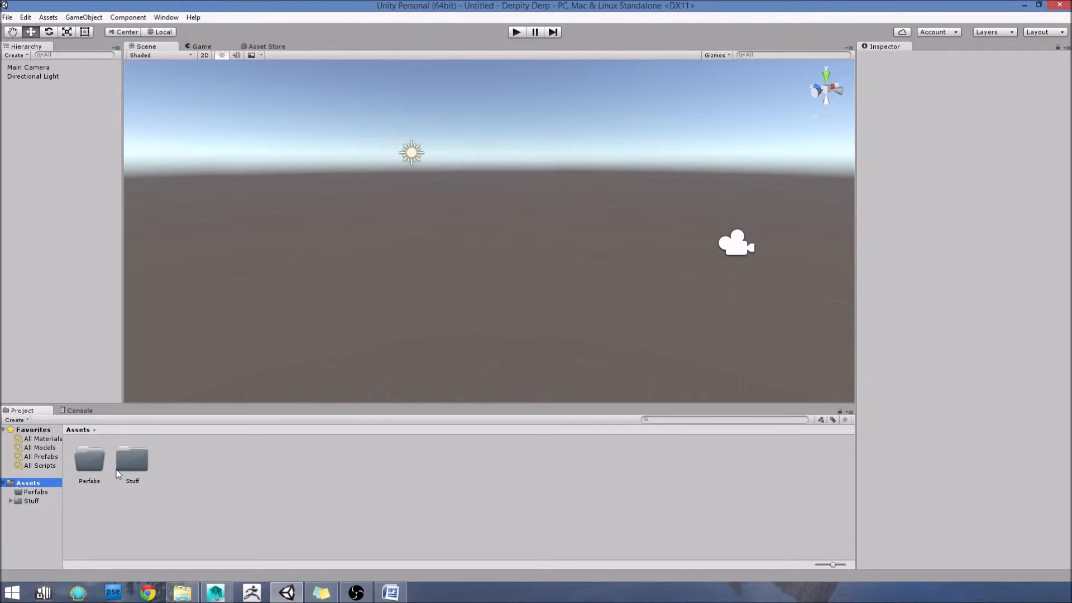
{"action": "double_click", "coordinate": [132, 468]}
{"action": "left_click_drag", "start_coordinate": [126, 461], "coordinate": [368, 284]}
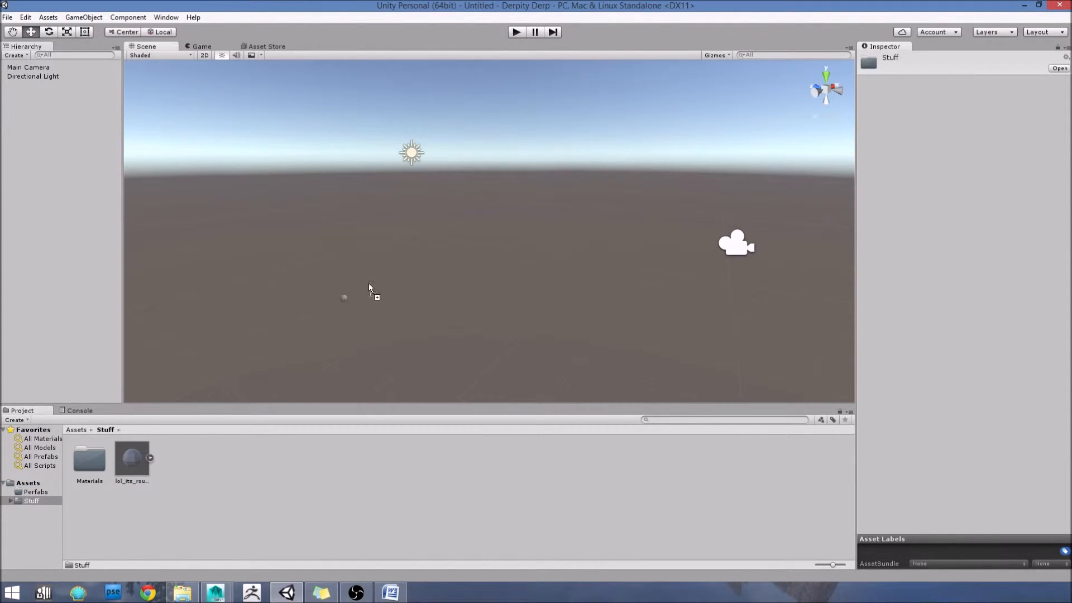
{"action": "left_click_drag", "start_coordinate": [470, 261], "coordinate": [461, 266]}
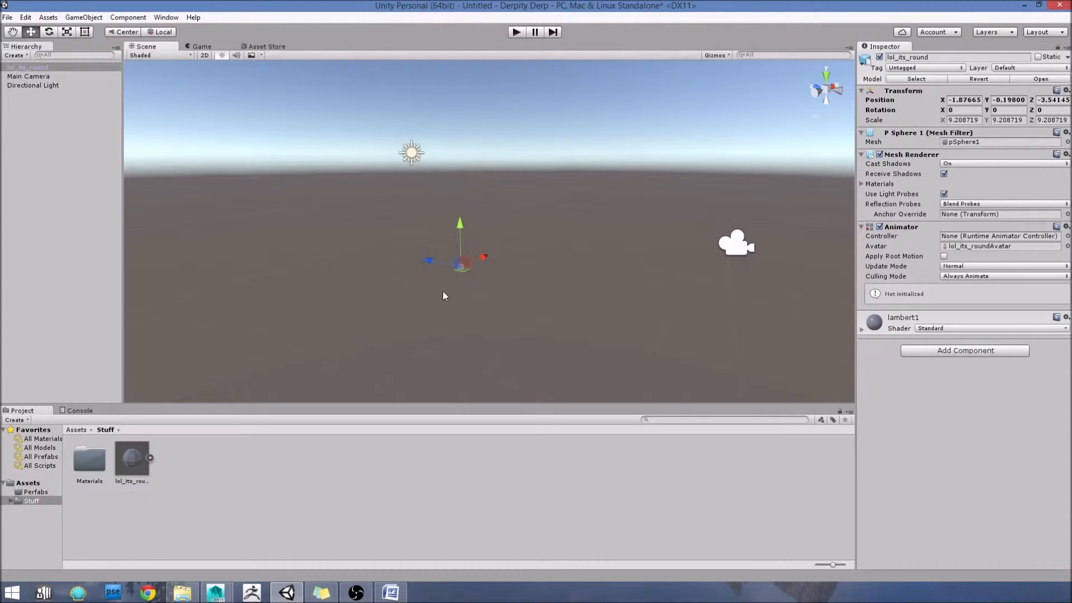
{"action": "left_click", "coordinate": [464, 277]}
{"action": "scroll", "coordinate": [492, 275], "scroll_direction": "up", "scroll_amount": 12}
{"action": "scroll", "coordinate": [446, 352], "scroll_direction": "down", "scroll_amount": 12}
{"action": "scroll", "coordinate": [464, 274], "scroll_direction": "up", "scroll_amount": 2}
{"action": "left_click", "coordinate": [451, 275]}
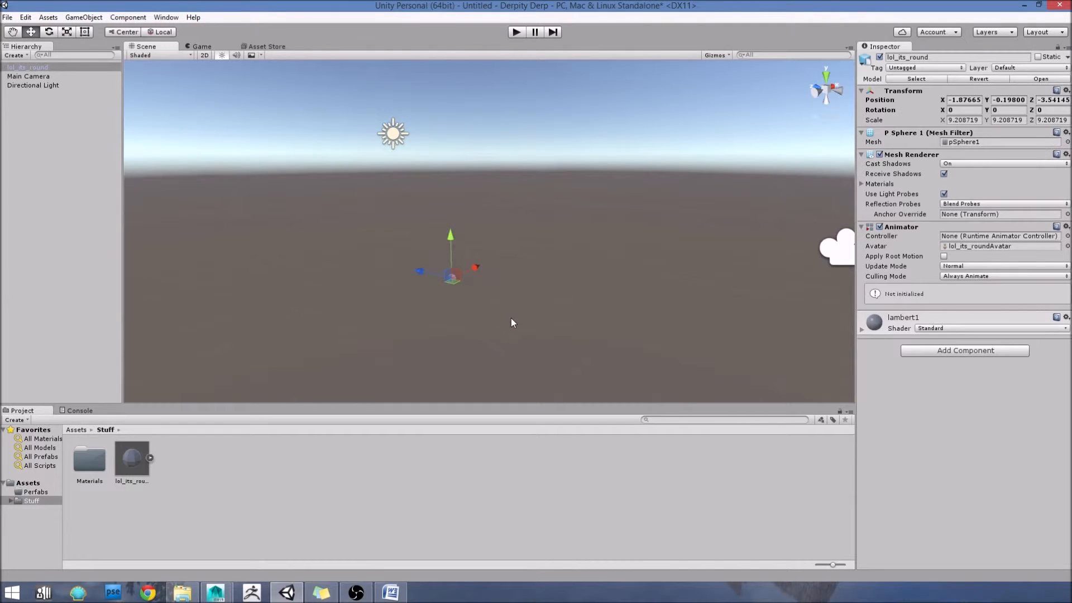
Step: Set the lol_its_round model's import Scale Factor to 25 and apply it
{"action": "left_click", "coordinate": [271, 333]}
{"action": "left_click", "coordinate": [131, 458]}
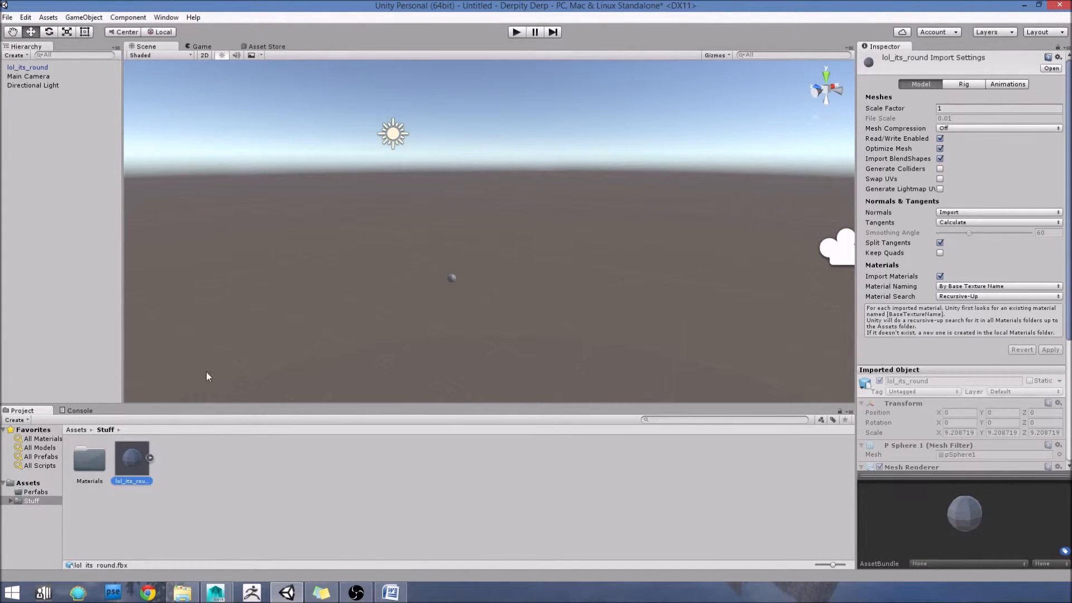
{"action": "left_click", "coordinate": [956, 110]}
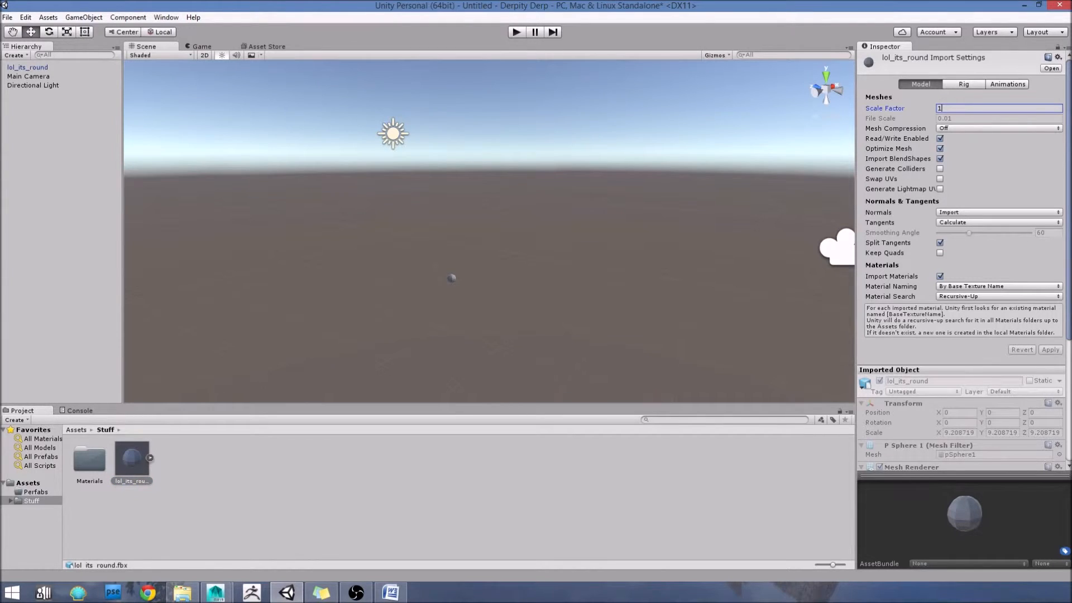
{"action": "left_click_drag", "start_coordinate": [1009, 111], "coordinate": [903, 102]}
{"action": "type", "text": "25"}
{"action": "left_click", "coordinate": [1046, 350]}
{"action": "left_click", "coordinate": [651, 232]}
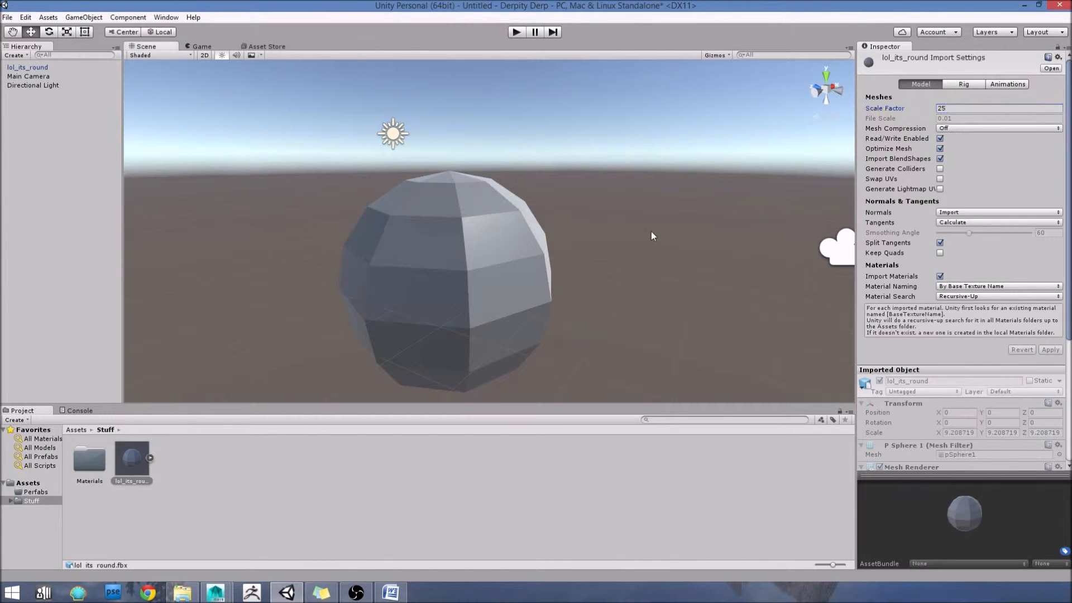
Step: Create a prefab in the Perfabs folder from the scene's lol_its_round object
{"action": "left_click", "coordinate": [422, 271]}
{"action": "scroll", "coordinate": [605, 191], "scroll_direction": "down", "scroll_amount": 3}
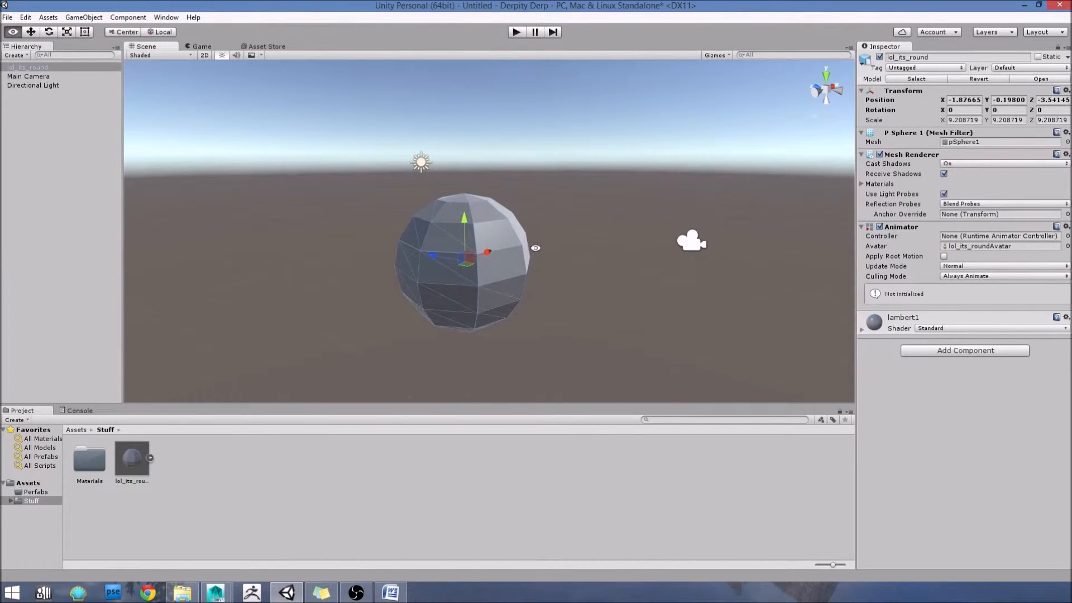
{"action": "left_click_drag", "start_coordinate": [530, 247], "coordinate": [590, 251], "text": "alt"}
{"action": "middle_click_drag", "start_coordinate": [626, 241], "coordinate": [601, 222]}
{"action": "scroll", "coordinate": [583, 220], "scroll_direction": "up", "scroll_amount": 3}
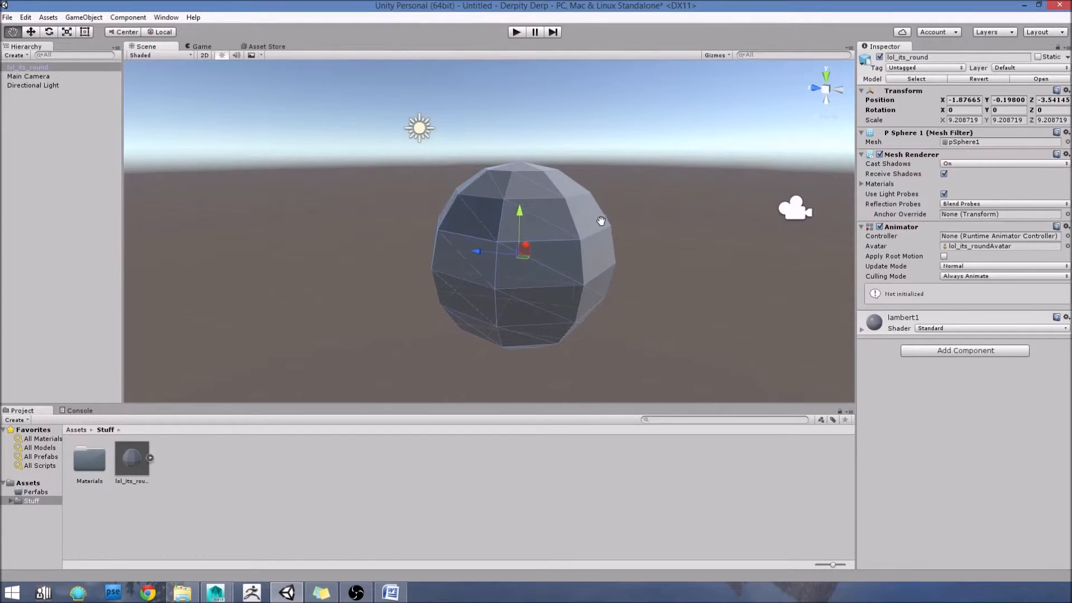
{"action": "left_click", "coordinate": [36, 492]}
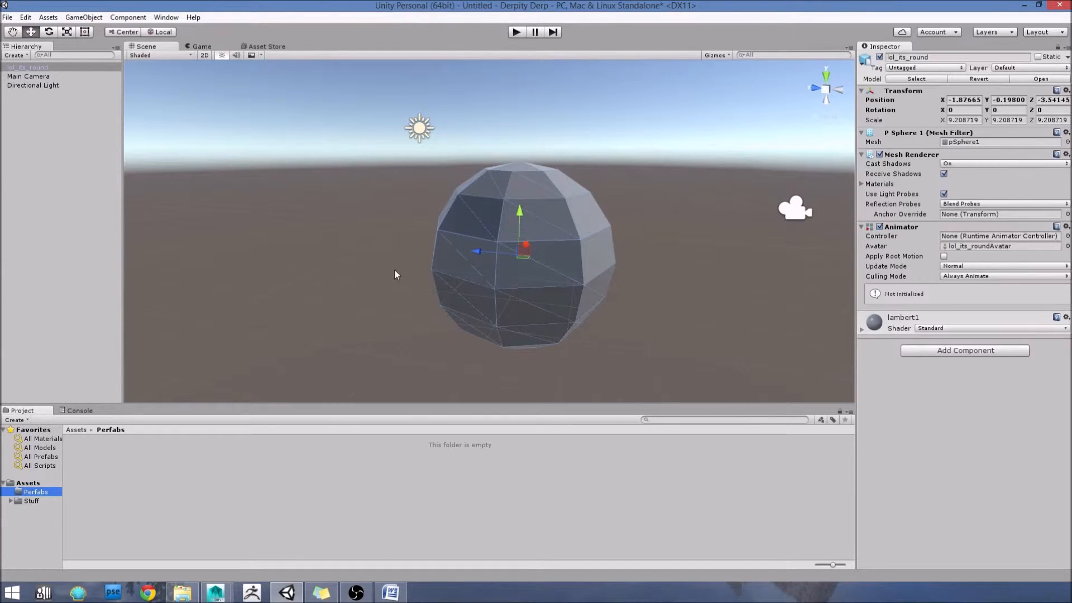
{"action": "left_click", "coordinate": [271, 218]}
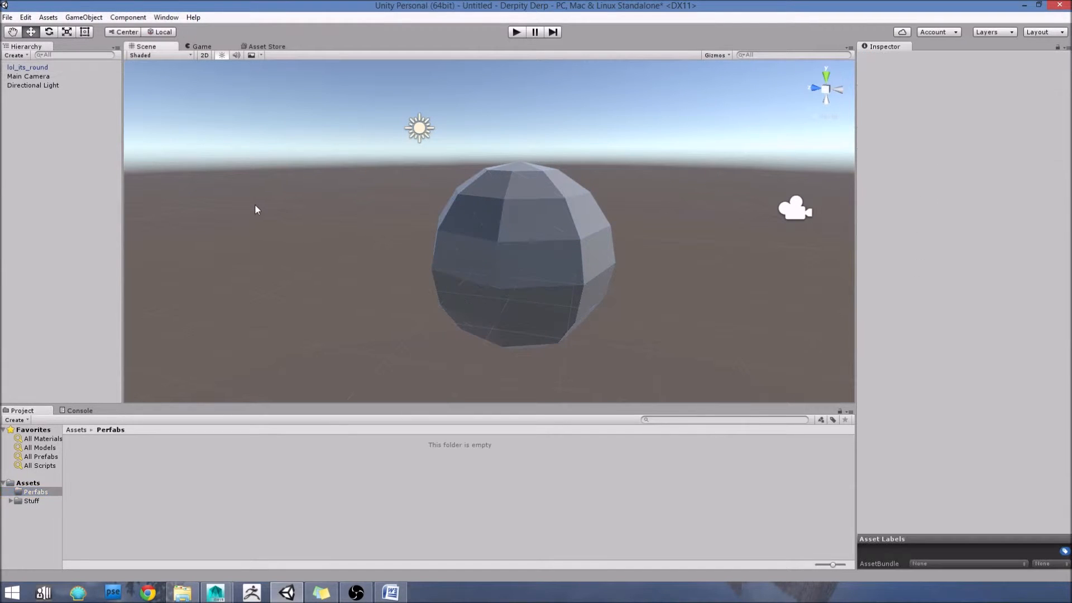
{"action": "left_click", "coordinate": [19, 68]}
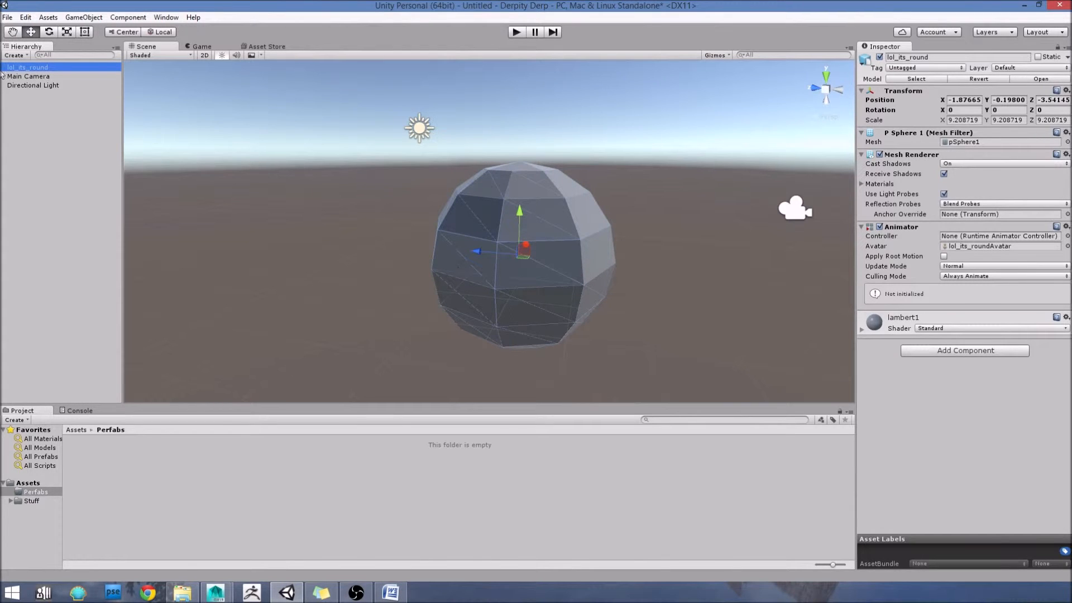
{"action": "left_click_drag", "start_coordinate": [31, 68], "coordinate": [118, 481]}
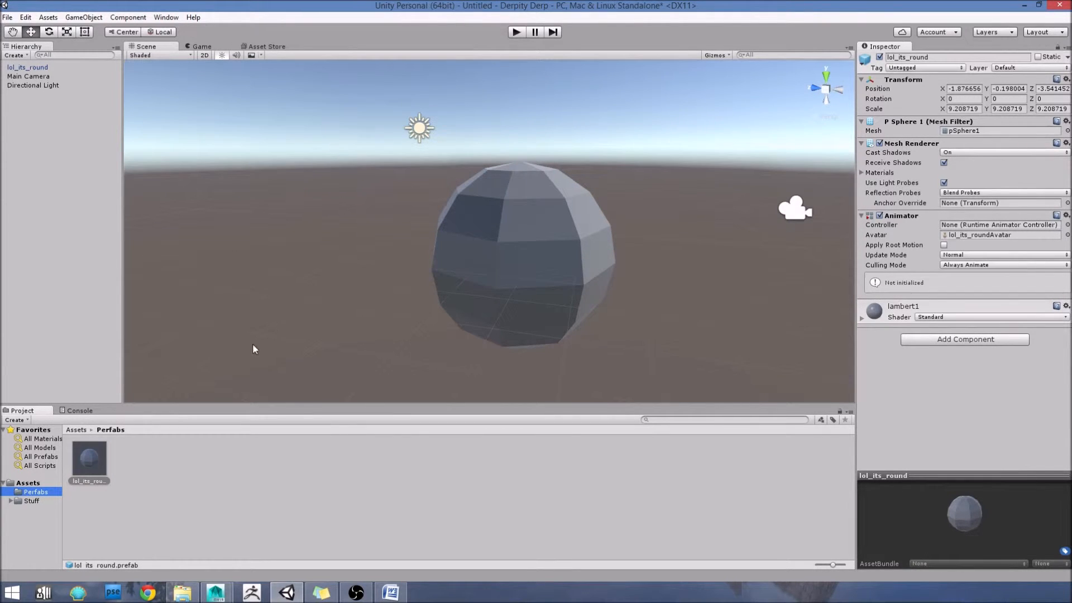
Step: Delete the lol_its_round object from the scene, leaving its prefab in the Perfabs folder
{"action": "left_click", "coordinate": [472, 234]}
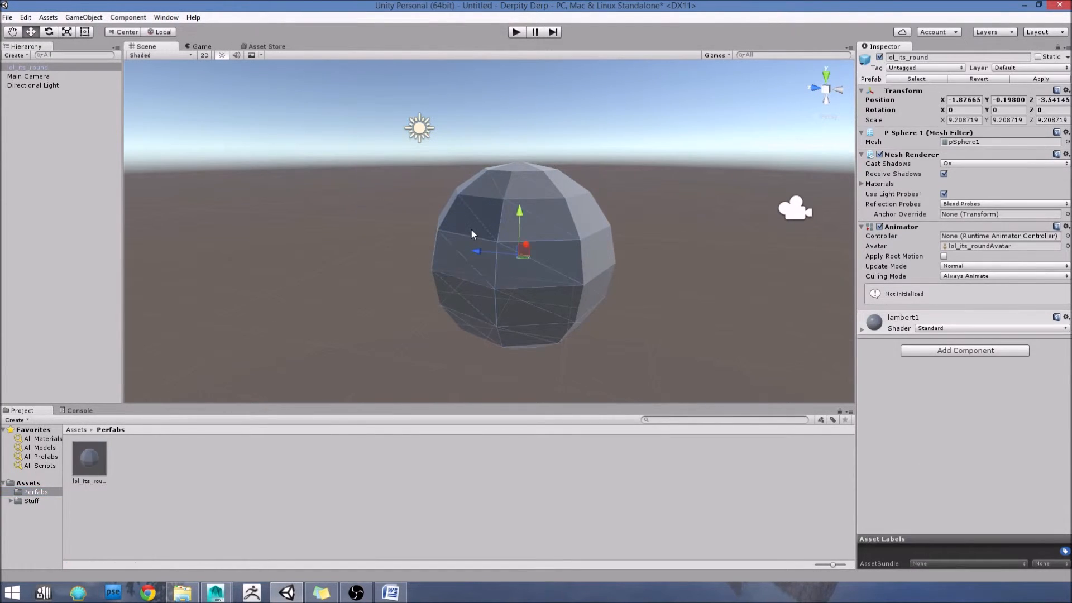
{"action": "scroll", "coordinate": [471, 233], "scroll_direction": "down", "scroll_amount": 5}
{"action": "left_click_drag", "start_coordinate": [581, 263], "coordinate": [601, 277], "text": "alt"}
{"action": "left_click", "coordinate": [616, 300]}
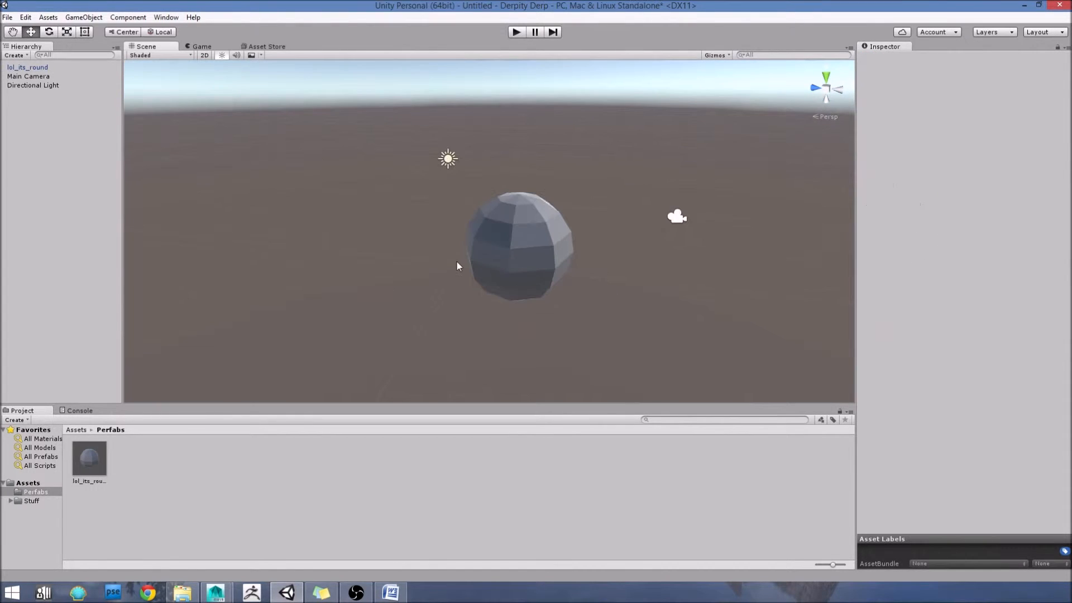
{"action": "left_click", "coordinate": [538, 264]}
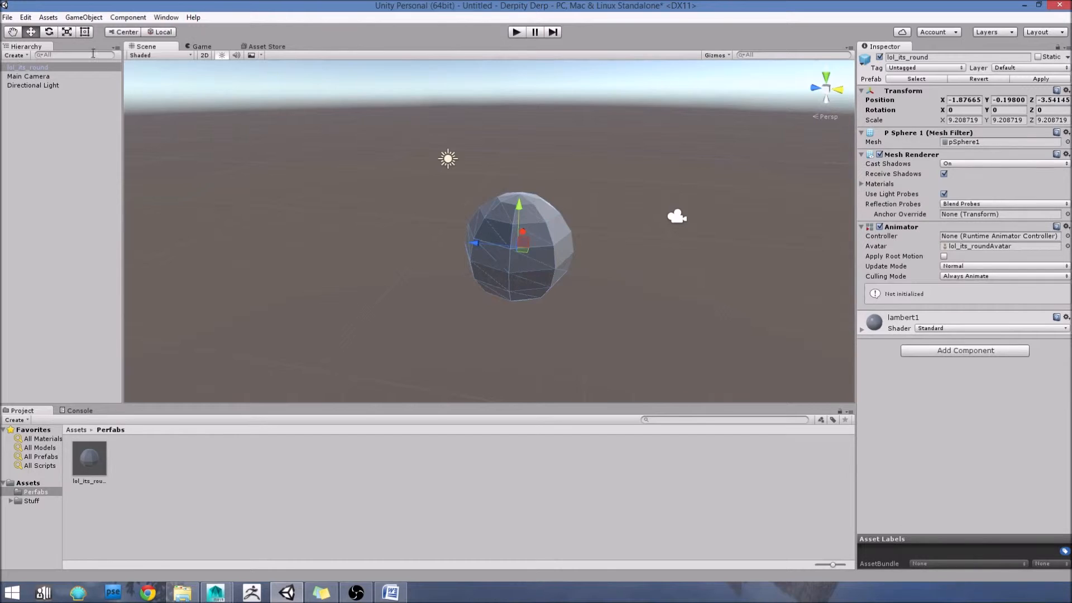
{"action": "left_click", "coordinate": [45, 67]}
{"action": "left_click_drag", "start_coordinate": [92, 407], "coordinate": [95, 421]}
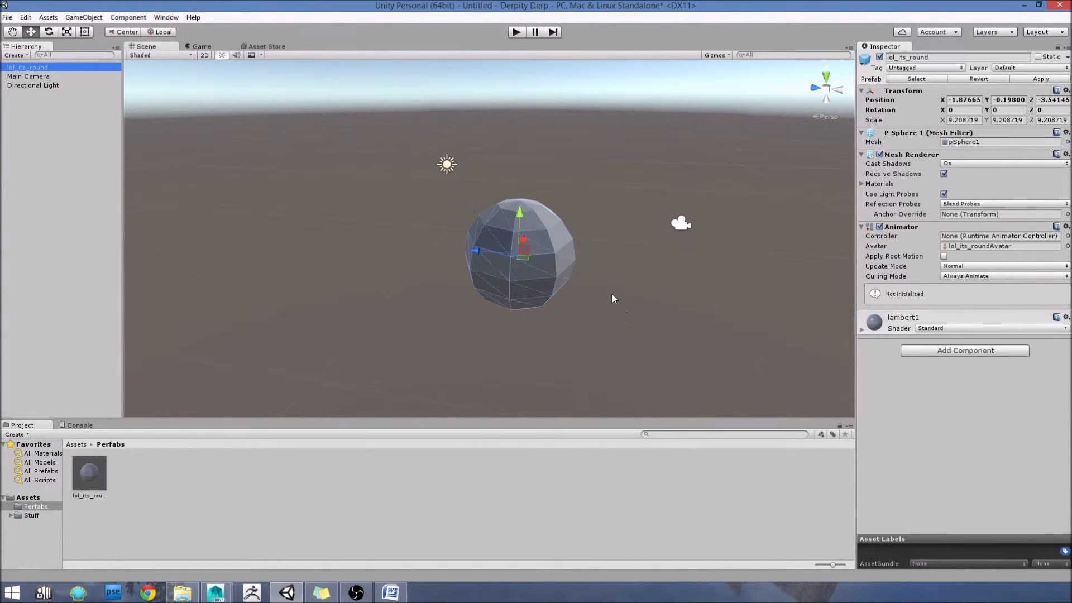
{"action": "key", "text": "Delete"}
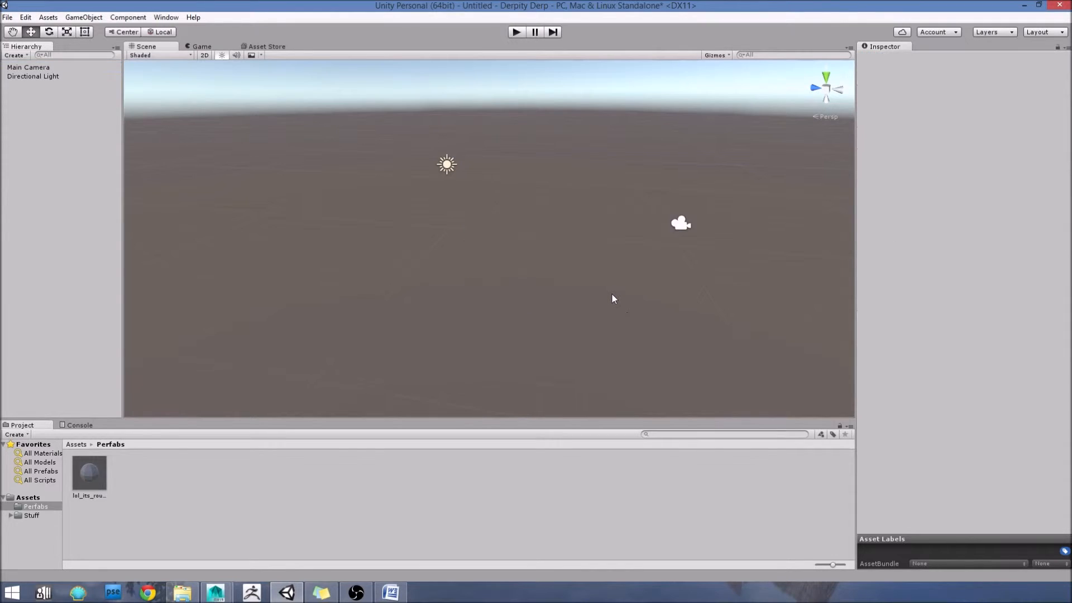
Step: Place the lol_its_round model from the Stuff folder in the scene and scale it uniformly to about 2.12
{"action": "left_click", "coordinate": [35, 515]}
{"action": "left_click_drag", "start_coordinate": [134, 475], "coordinate": [419, 248]}
{"action": "key", "text": "t"}
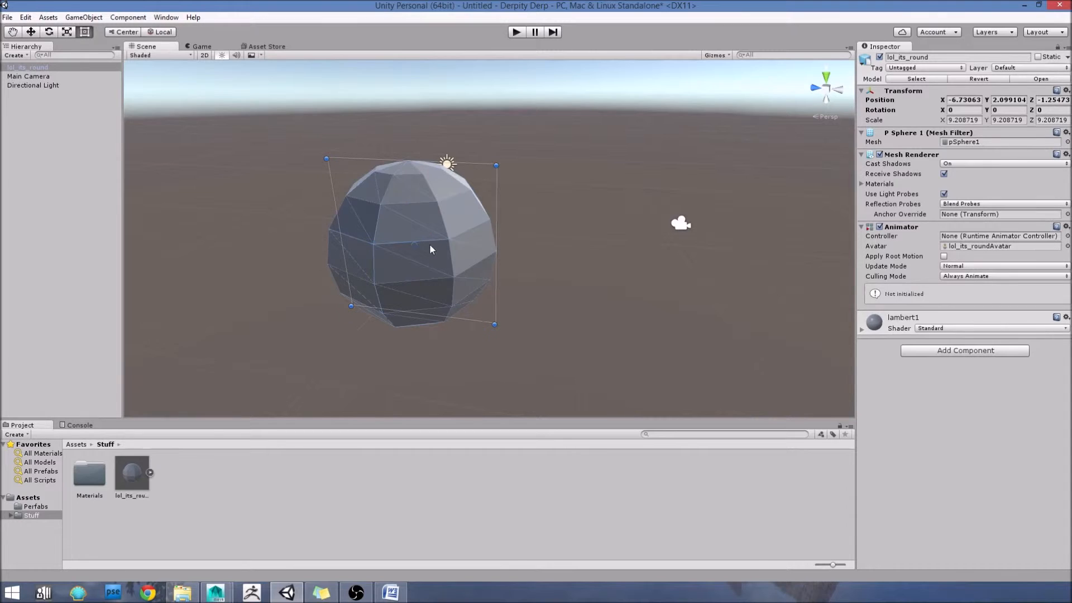
{"action": "key", "text": "r"}
{"action": "left_click_drag", "start_coordinate": [417, 243], "coordinate": [374, 240]}
{"action": "key", "text": "q"}
{"action": "scroll", "coordinate": [399, 263], "scroll_direction": "up", "scroll_amount": 5}
{"action": "scroll", "coordinate": [376, 290], "scroll_direction": "down", "scroll_amount": 6}
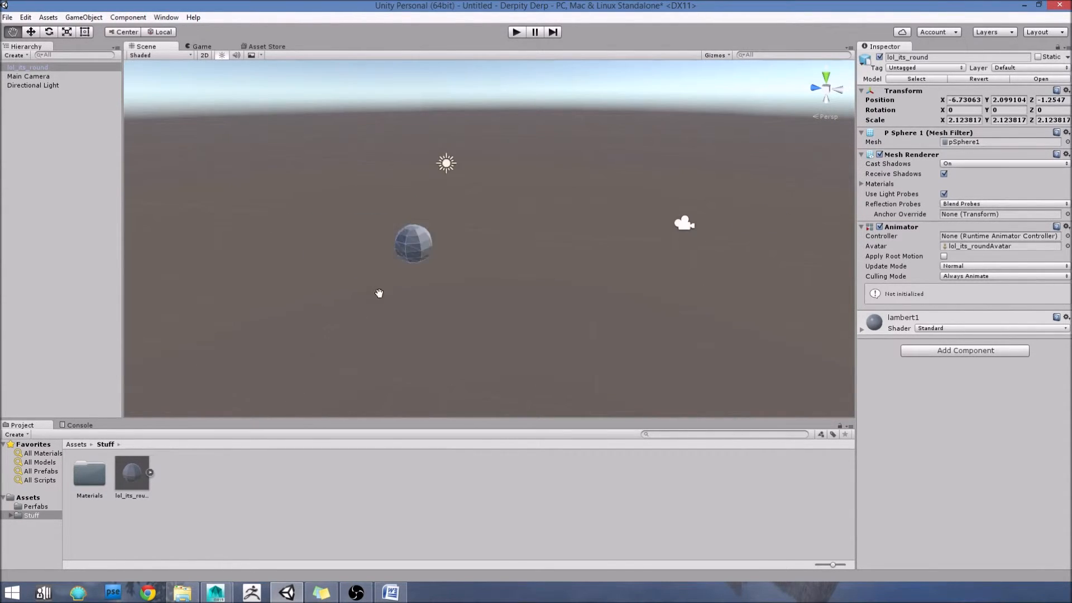
Step: Place the lol_its_round prefab from the Perfabs folder beside the small sphere and scale it uniformly to about 3.95
{"action": "left_click", "coordinate": [34, 507]}
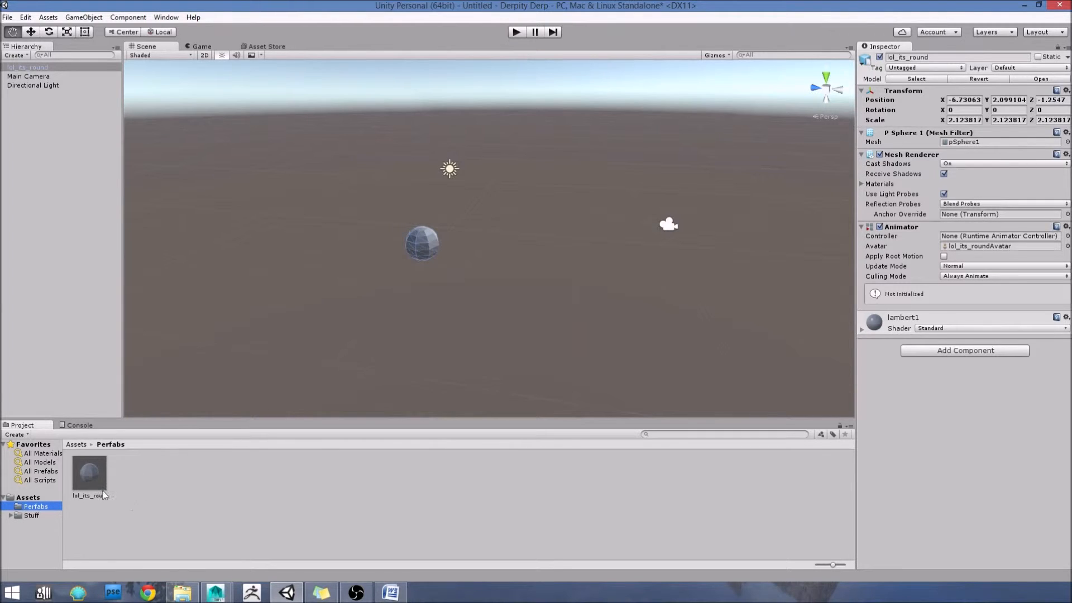
{"action": "left_click_drag", "start_coordinate": [92, 477], "coordinate": [557, 220]}
{"action": "left_click_drag", "start_coordinate": [522, 288], "coordinate": [415, 306], "text": "alt"}
{"action": "mouse_move", "coordinate": [419, 270]}
{"action": "left_mouse_down"}
{"action": "mouse_move", "coordinate": [387, 266]}
{"action": "mouse_move", "coordinate": [458, 283]}
{"action": "mouse_move", "coordinate": [435, 263]}
{"action": "left_mouse_up"}
{"action": "mouse_move", "coordinate": [436, 262]}
{"action": "middle_mouse_down", "text": "alt"}
{"action": "mouse_move", "coordinate": [402, 223]}
{"action": "mouse_move", "coordinate": [435, 266]}
{"action": "middle_mouse_up", "text": "alt"}
{"action": "left_click_drag", "start_coordinate": [435, 265], "coordinate": [426, 291], "text": "alt"}
{"action": "middle_click_drag", "start_coordinate": [400, 300], "coordinate": [417, 276], "text": "alt"}
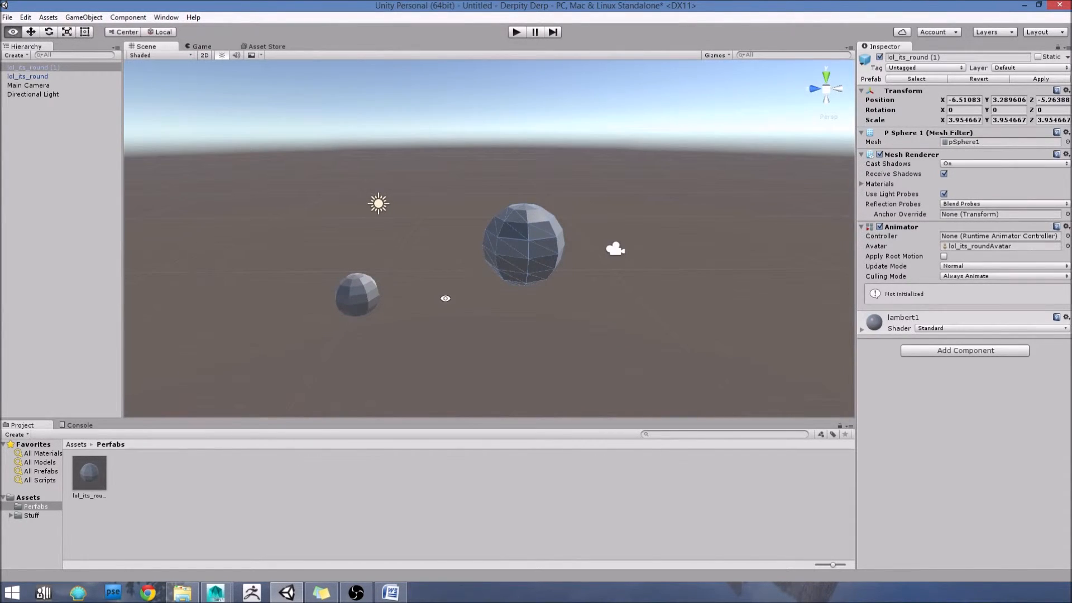
Step: Compare the prefab and model options of the large and small spheres in their object properties
{"action": "left_click_drag", "start_coordinate": [445, 299], "coordinate": [454, 291], "text": "alt"}
{"action": "middle_click_drag", "start_coordinate": [454, 291], "coordinate": [466, 282], "text": "alt"}
{"action": "scroll", "coordinate": [454, 299], "scroll_direction": "up", "scroll_amount": 4}
{"action": "left_click", "coordinate": [379, 279]}
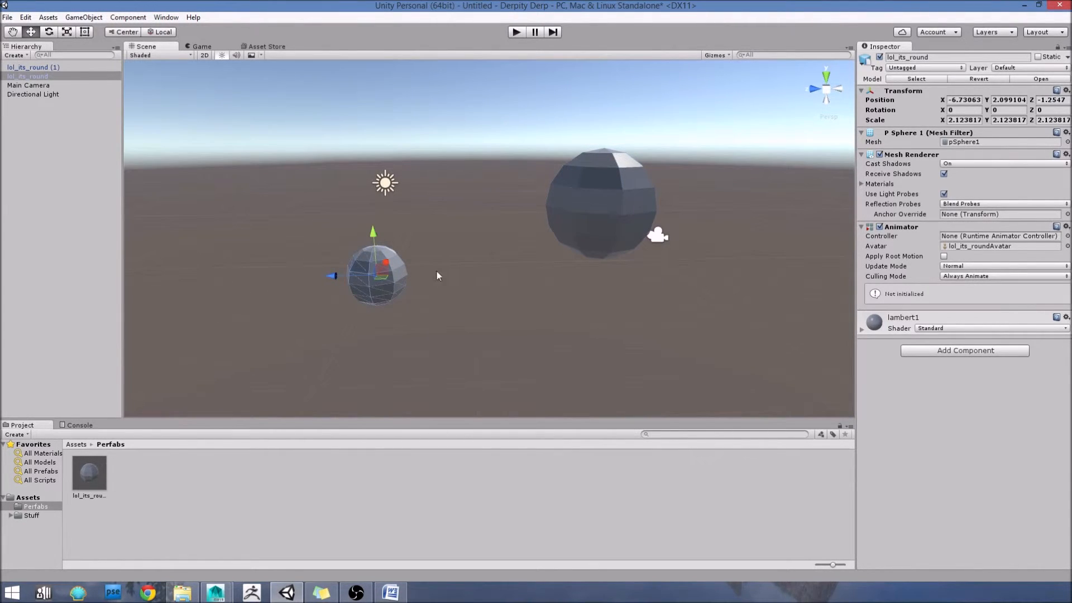
{"action": "left_click", "coordinate": [542, 211]}
{"action": "left_click", "coordinate": [572, 215]}
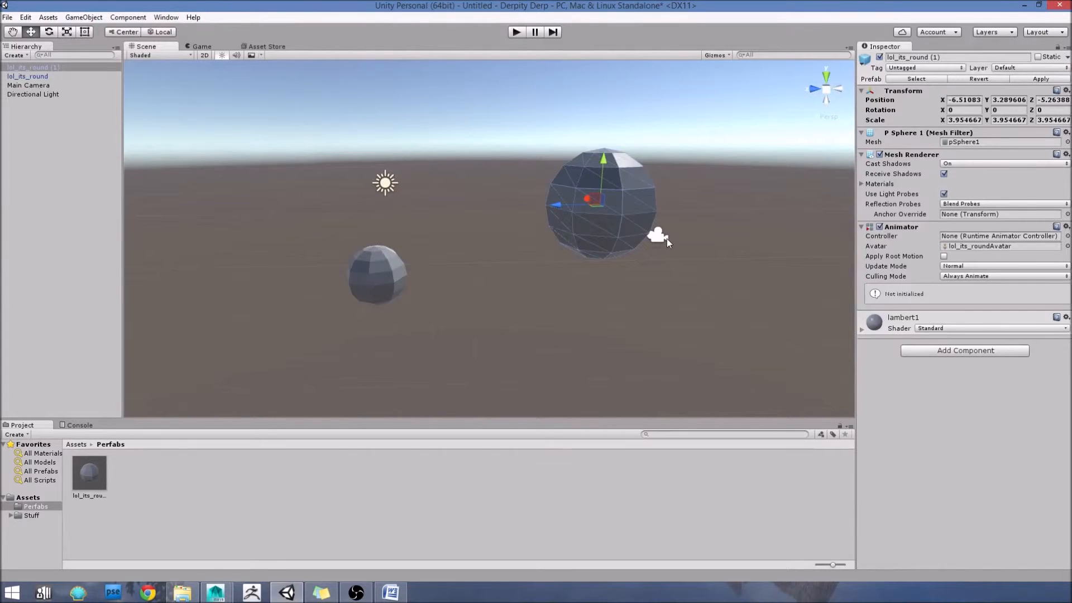
{"action": "left_click", "coordinate": [387, 274]}
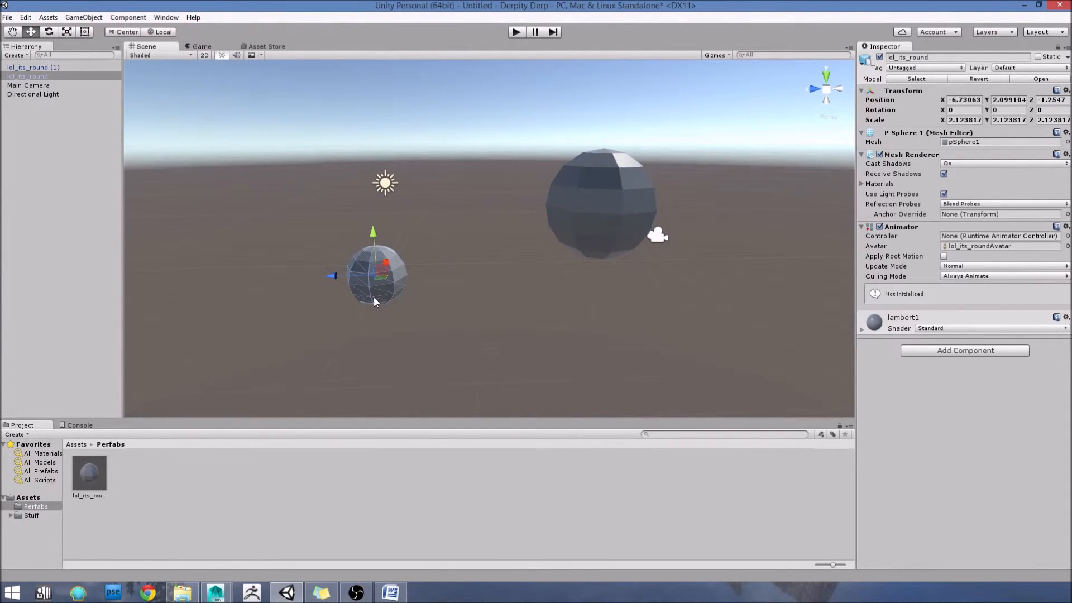
{"action": "mouse_move", "coordinate": [434, 282]}
{"action": "middle_mouse_down"}
{"action": "mouse_move", "coordinate": [419, 301]}
{"action": "mouse_move", "coordinate": [428, 288]}
{"action": "middle_mouse_up"}
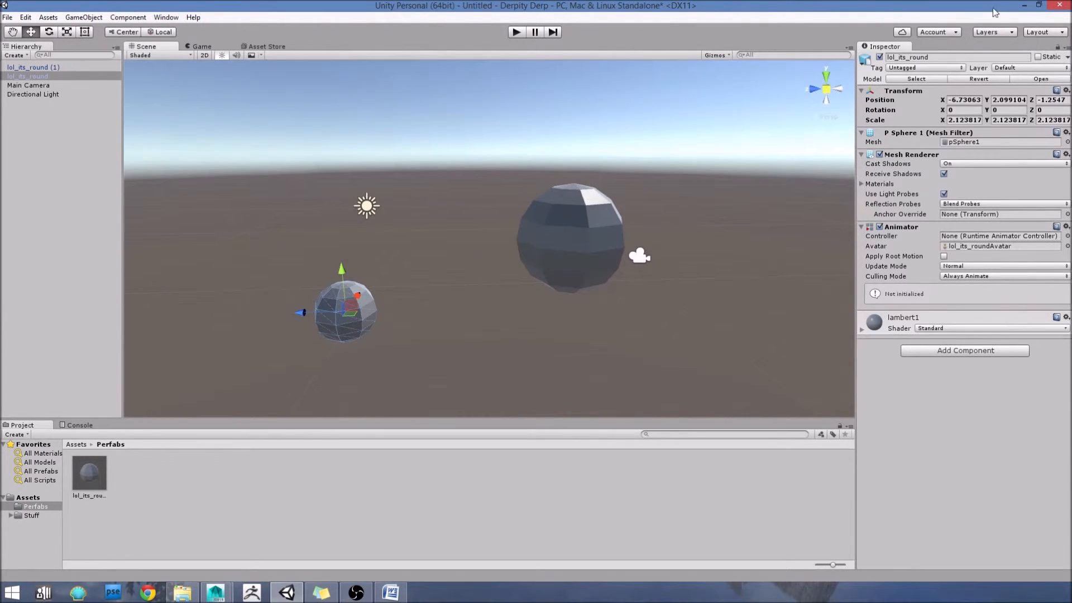
{"action": "left_click", "coordinate": [583, 235]}
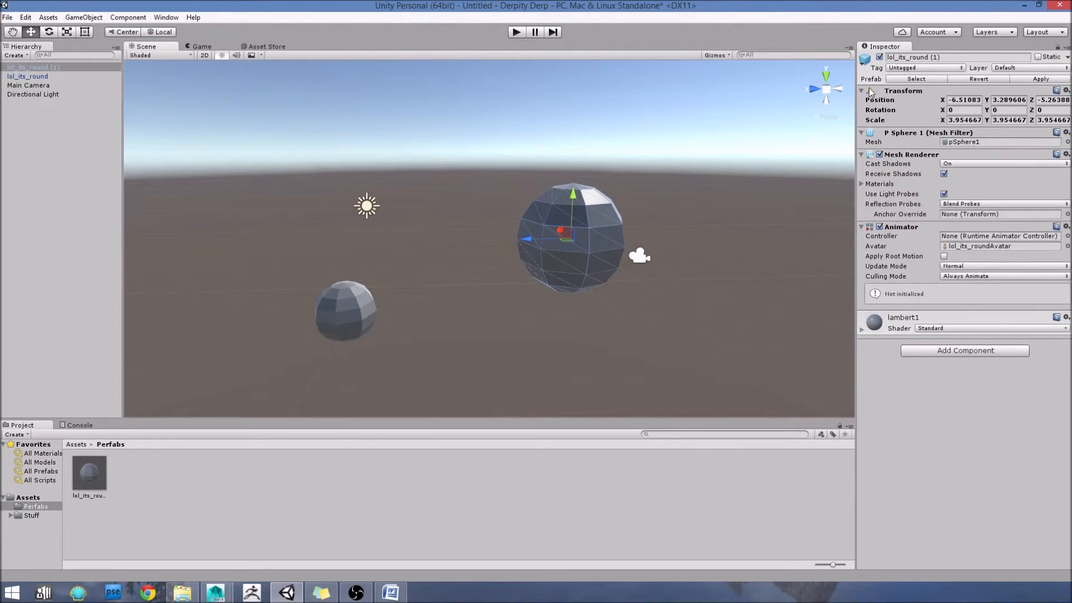
Step: Stretch the larger lol_its_round (1) sphere unevenly to a scale of about X 9.87, Y 9.50, Z 14.55
{"action": "left_click_drag", "start_coordinate": [612, 253], "coordinate": [502, 239], "text": "alt"}
{"action": "key", "text": "r"}
{"action": "left_click_drag", "start_coordinate": [586, 208], "coordinate": [589, 167]}
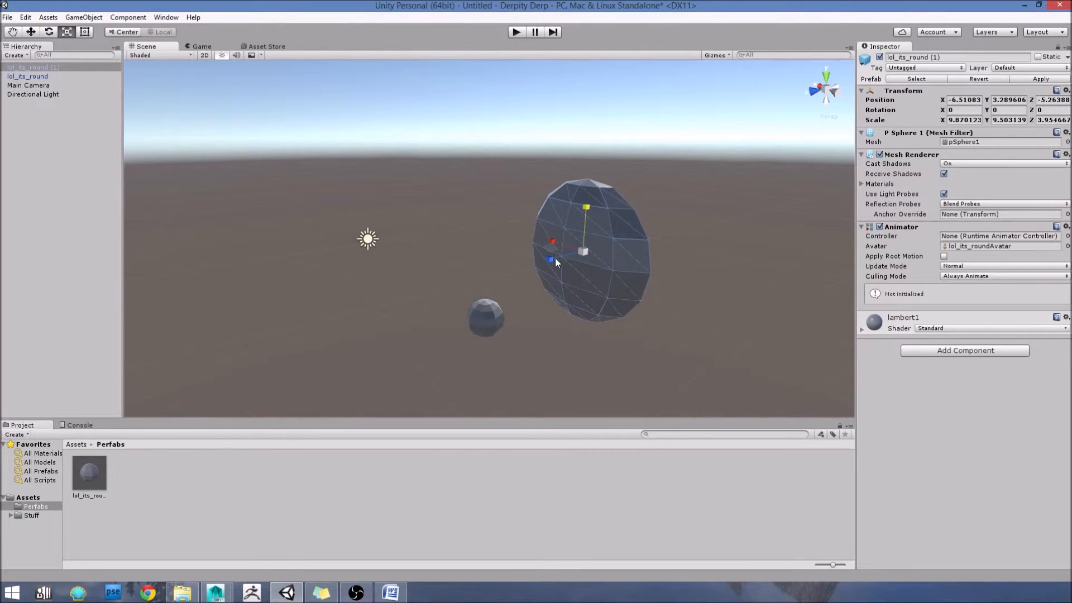
{"action": "left_click_drag", "start_coordinate": [553, 259], "coordinate": [471, 277]}
{"action": "key", "text": "q"}
{"action": "scroll", "coordinate": [740, 280], "scroll_direction": "up", "scroll_amount": 4}
{"action": "left_click_drag", "start_coordinate": [745, 274], "coordinate": [728, 258], "text": "alt"}
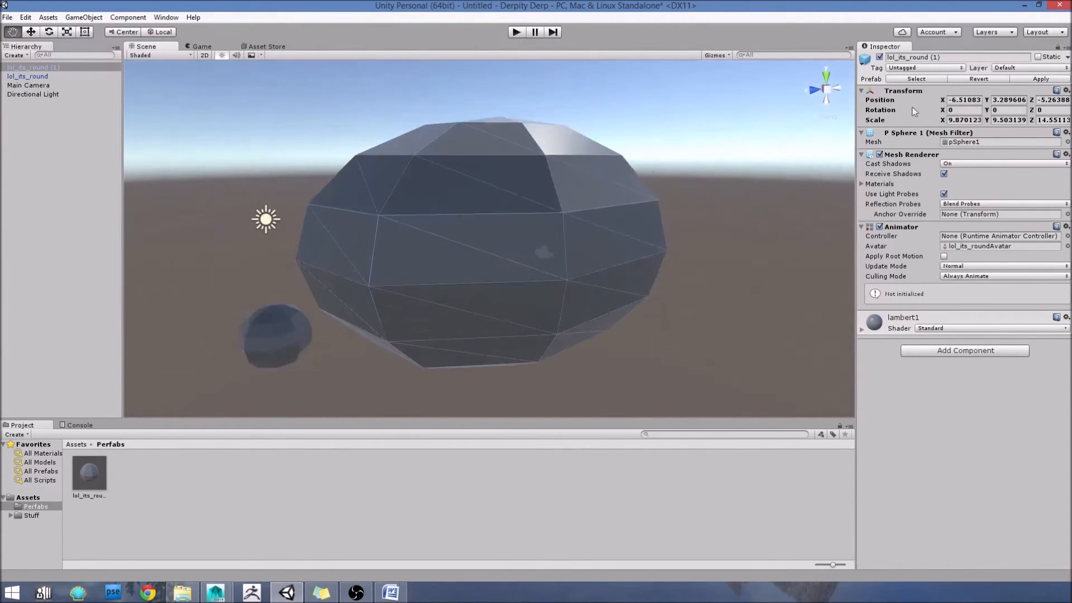
Step: Revert the lol_its_round (1) sphere to its prefab settings
{"action": "left_click", "coordinate": [983, 79]}
{"action": "left_click_drag", "start_coordinate": [582, 256], "coordinate": [603, 263], "text": "alt"}
{"action": "left_click_drag", "start_coordinate": [553, 225], "coordinate": [521, 226], "text": "alt"}
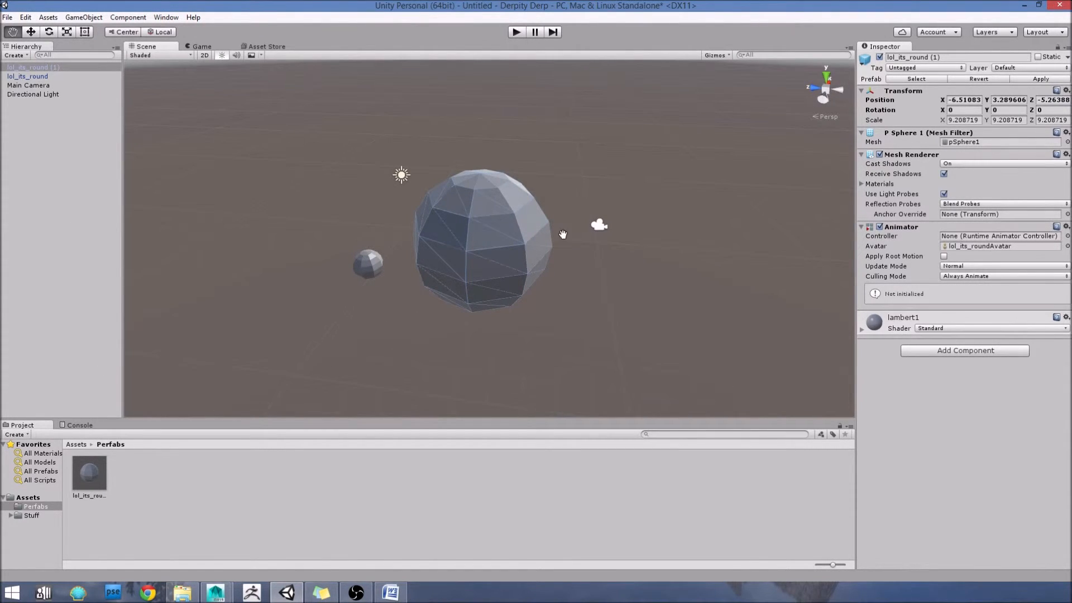
Step: Place four more instances of the lol_its_round prefab from the Perfabs folder around the scene
{"action": "scroll", "coordinate": [570, 228], "scroll_direction": "up", "scroll_amount": 3}
{"action": "left_click_drag", "start_coordinate": [570, 227], "coordinate": [584, 313], "text": "alt"}
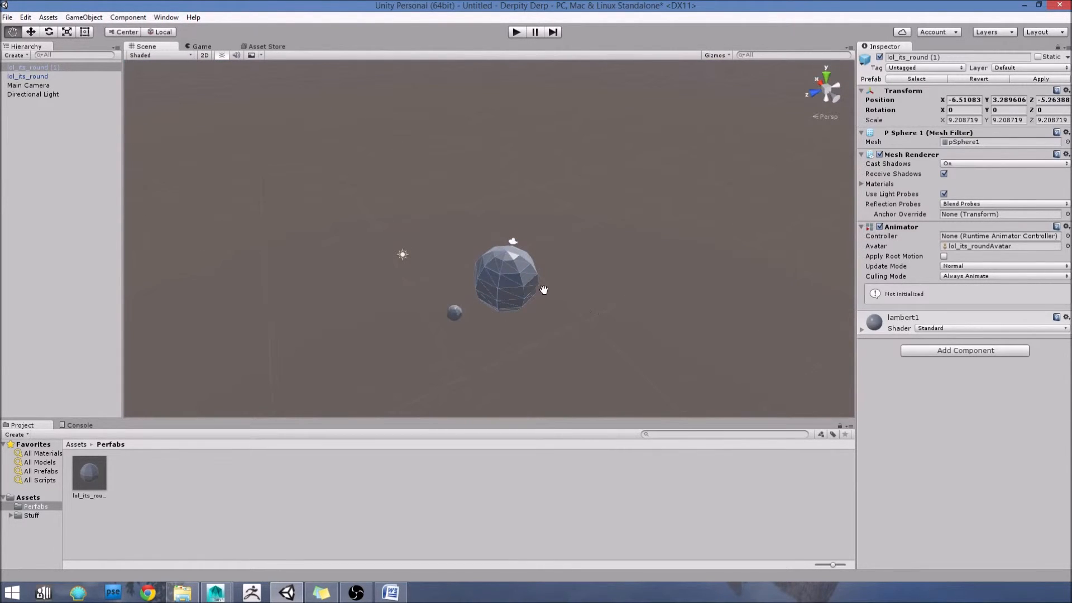
{"action": "scroll", "coordinate": [558, 274], "scroll_direction": "down", "scroll_amount": 3}
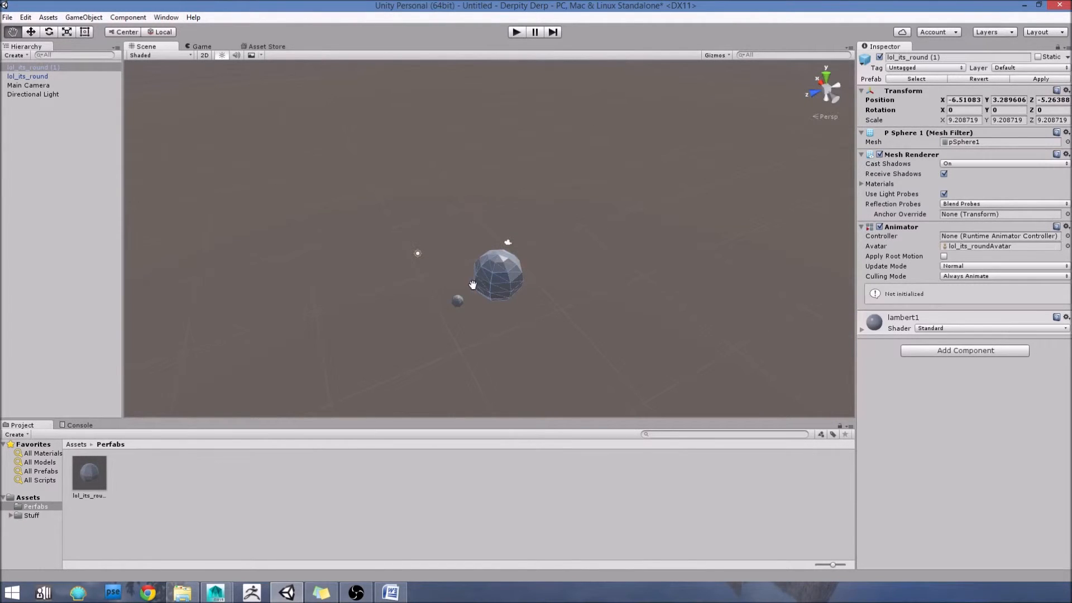
{"action": "left_click_drag", "start_coordinate": [558, 282], "coordinate": [474, 302]}
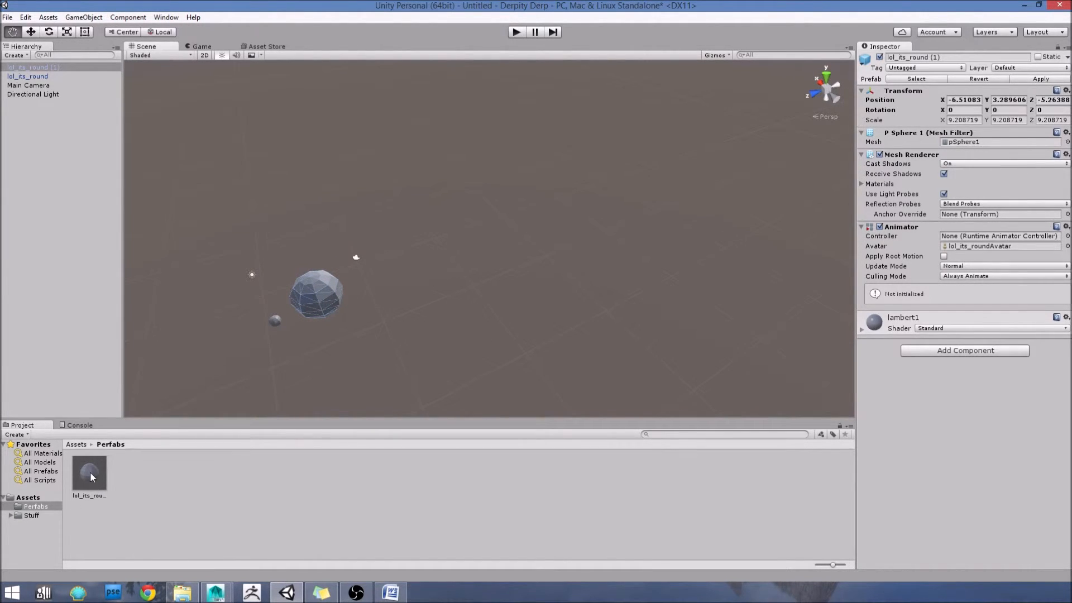
{"action": "left_click_drag", "start_coordinate": [86, 475], "coordinate": [525, 126]}
{"action": "key", "text": "r"}
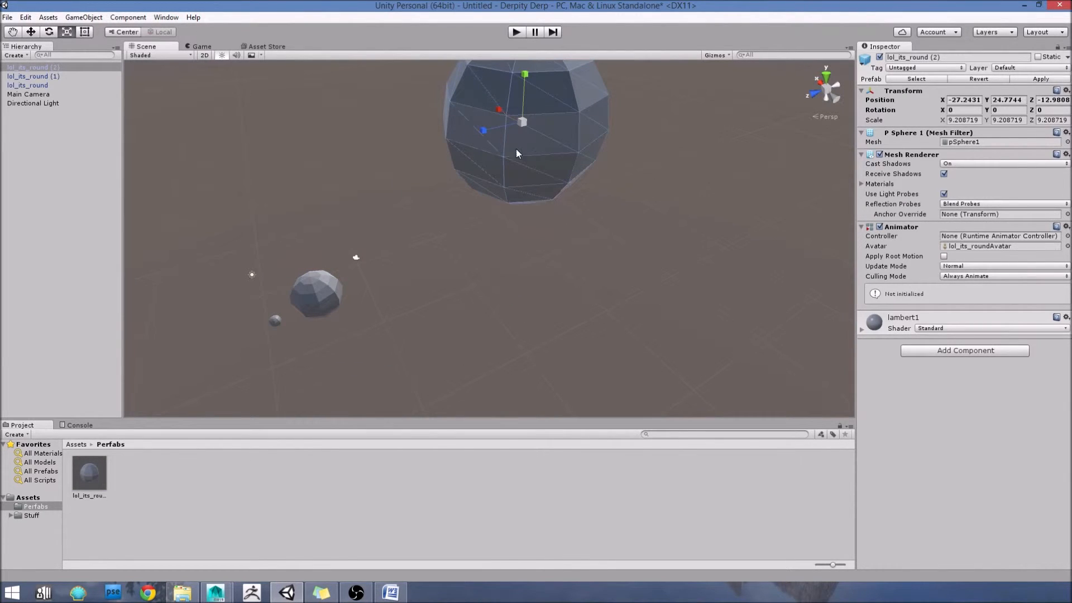
{"action": "left_click", "coordinate": [484, 292]}
{"action": "left_click_drag", "start_coordinate": [94, 478], "coordinate": [514, 313]}
{"action": "scroll", "coordinate": [434, 301], "scroll_direction": "down", "scroll_amount": 5}
{"action": "left_click_drag", "start_coordinate": [95, 476], "coordinate": [341, 241]}
{"action": "scroll", "coordinate": [290, 300], "scroll_direction": "up", "scroll_amount": 3}
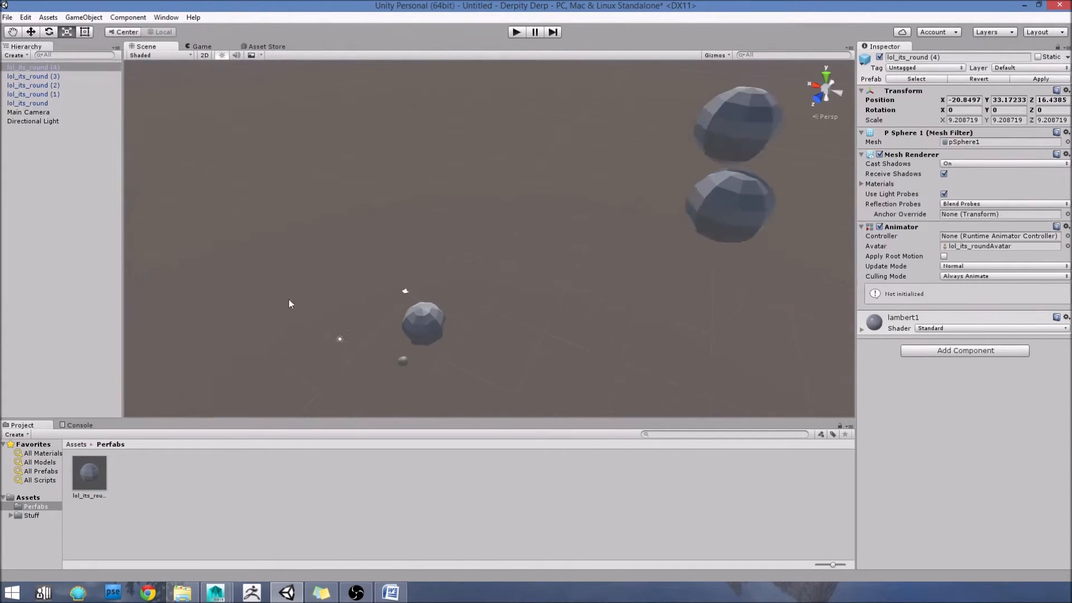
{"action": "scroll", "coordinate": [357, 306], "scroll_direction": "up", "scroll_amount": 5}
{"action": "left_click_drag", "start_coordinate": [103, 468], "coordinate": [391, 250]}
Step: Move the lol_its_round (4) sphere down and closer to the others, to about Y 19.39 and Z 7.7
{"action": "scroll", "coordinate": [358, 293], "scroll_direction": "down", "scroll_amount": 4}
{"action": "scroll", "coordinate": [359, 293], "scroll_direction": "down", "scroll_amount": 5}
{"action": "left_click_drag", "start_coordinate": [431, 297], "coordinate": [678, 168], "text": "alt"}
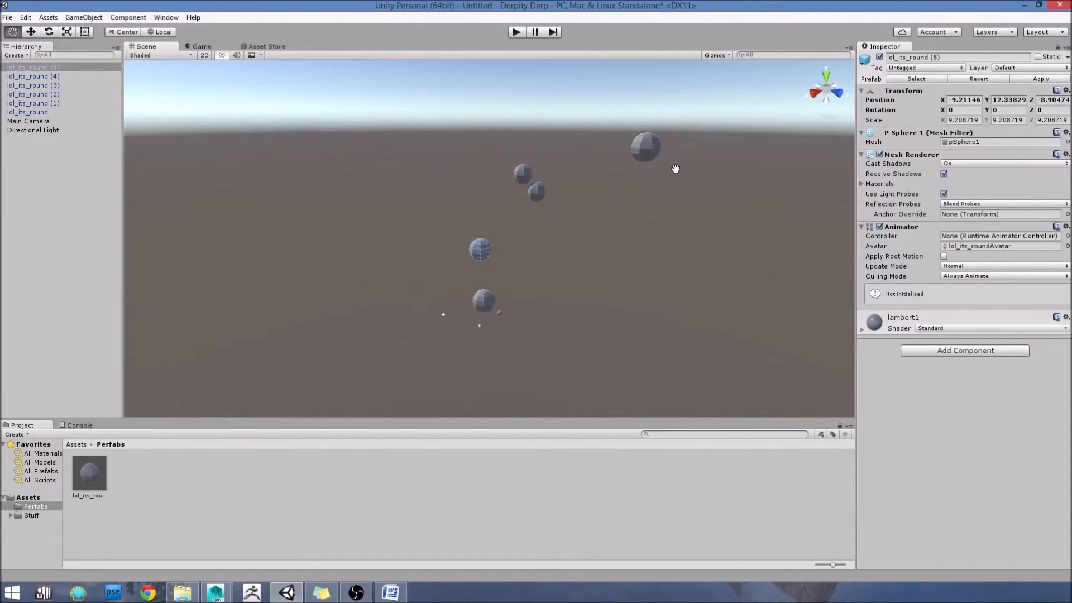
{"action": "left_click", "coordinate": [640, 150]}
{"action": "left_click_drag", "start_coordinate": [659, 105], "coordinate": [648, 213]}
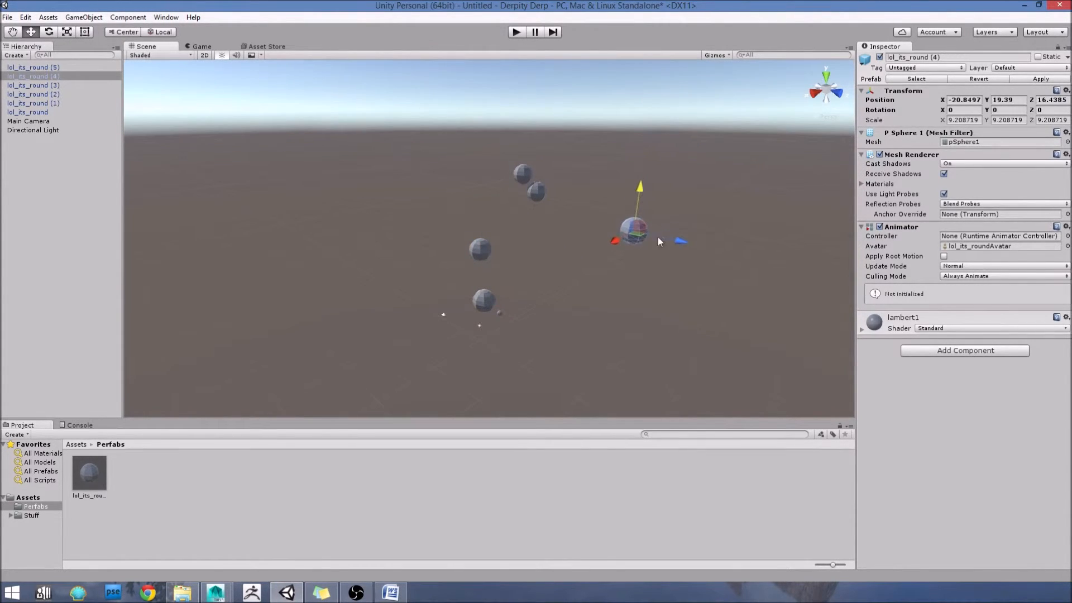
{"action": "left_click_drag", "start_coordinate": [681, 246], "coordinate": [633, 237]}
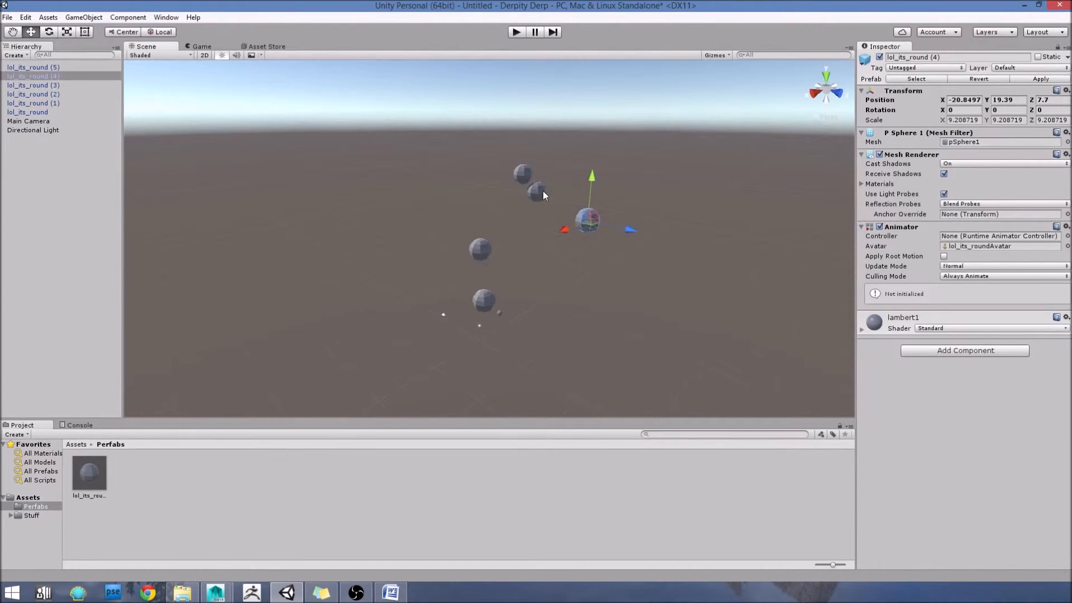
Step: Move the lol_its_round (3) sphere to about X -17.5 and Y 16.8
{"action": "left_click", "coordinate": [540, 193]}
{"action": "left_click_drag", "start_coordinate": [539, 154], "coordinate": [539, 176]}
{"action": "left_click_drag", "start_coordinate": [505, 220], "coordinate": [480, 234]}
{"action": "left_click_drag", "start_coordinate": [579, 229], "coordinate": [478, 296], "text": "alt"}
{"action": "scroll", "coordinate": [469, 293], "scroll_direction": "up", "scroll_amount": 10}
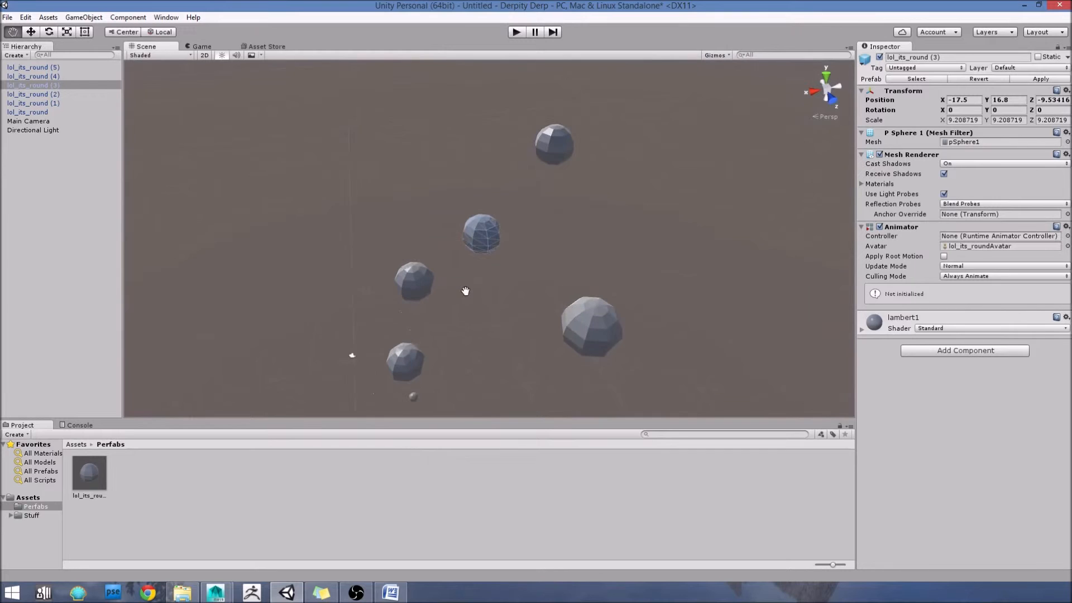
{"action": "left_click_drag", "start_coordinate": [538, 256], "coordinate": [539, 235], "text": "alt"}
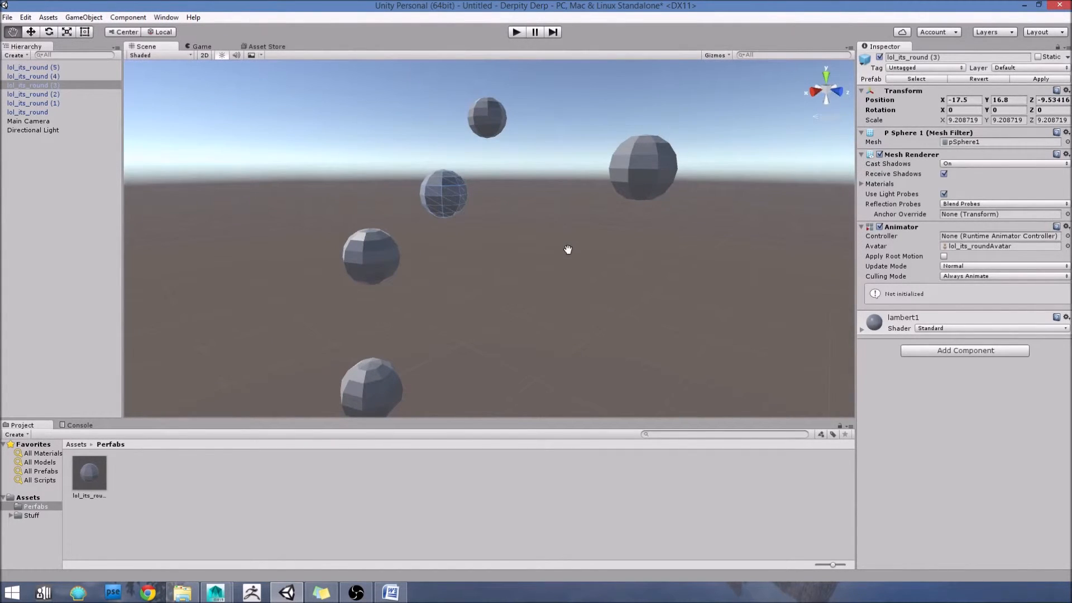
{"action": "scroll", "coordinate": [485, 217], "scroll_direction": "down", "scroll_amount": 5}
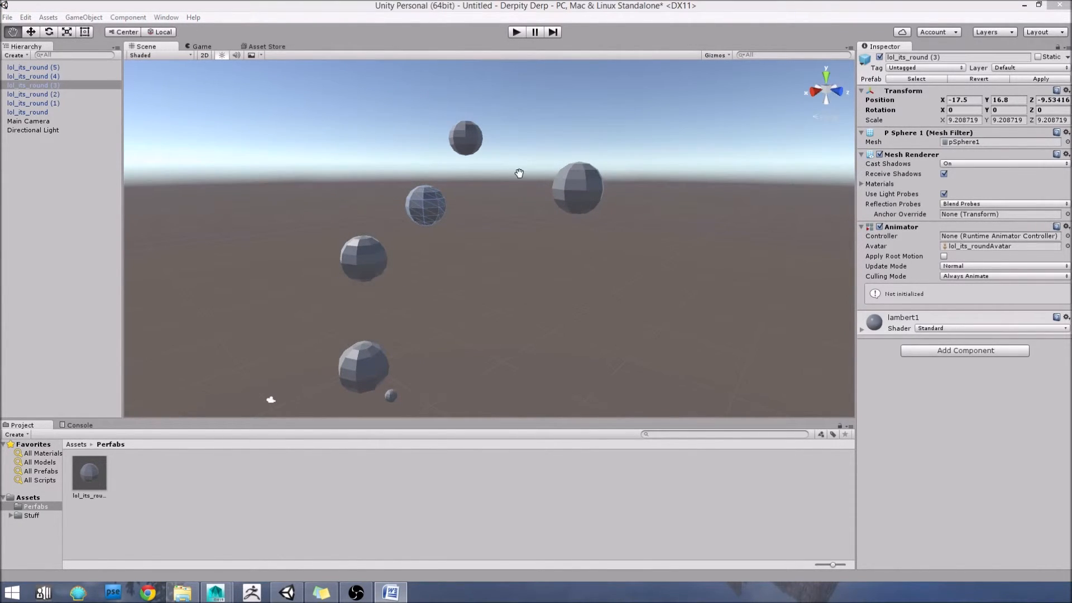
Step: Examine the components of each prefab sphere and of the small model sphere in the scene
{"action": "left_click", "coordinate": [596, 11]}
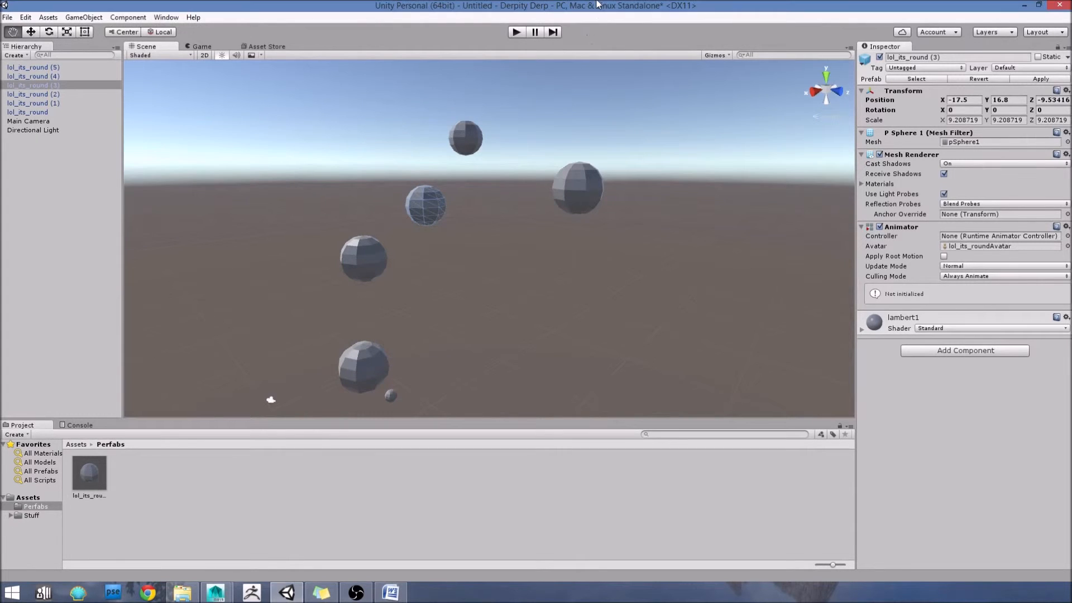
{"action": "scroll", "coordinate": [490, 262], "scroll_direction": "down", "scroll_amount": 2}
{"action": "key", "text": "w"}
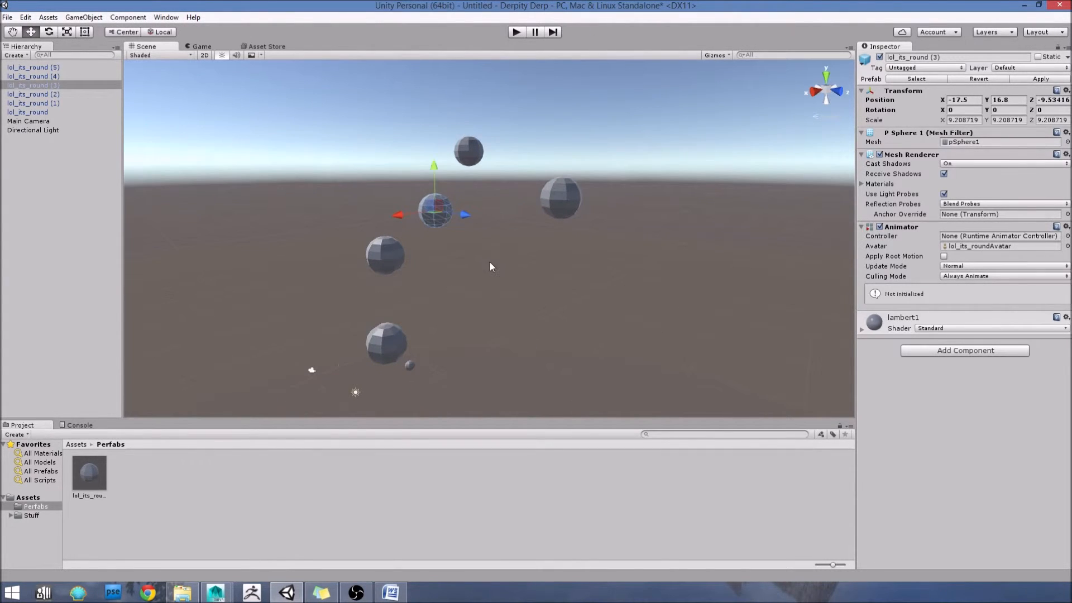
{"action": "left_click", "coordinate": [473, 259]}
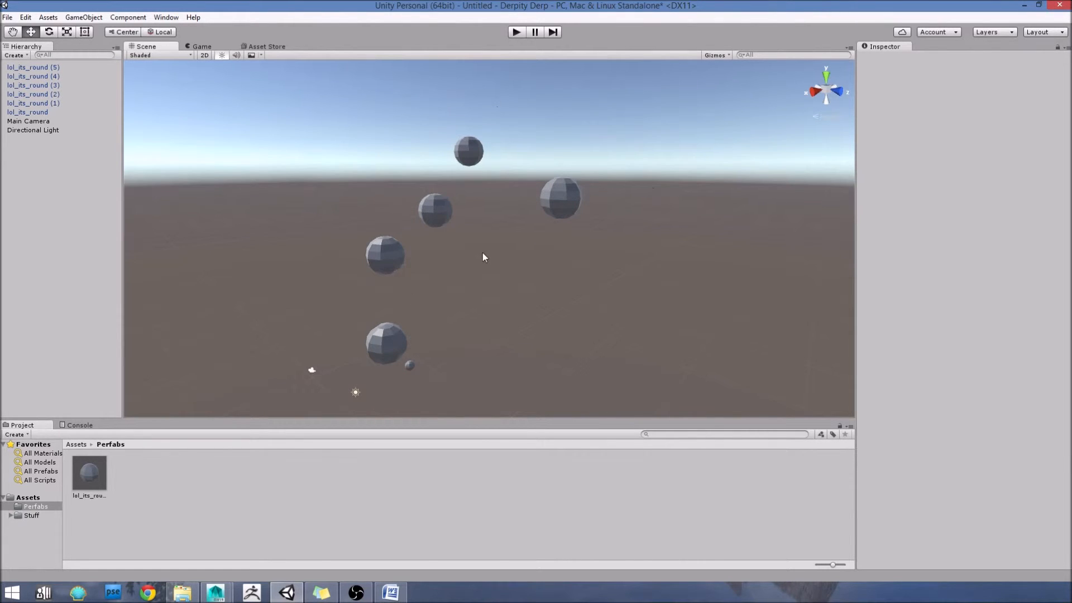
{"action": "left_click", "coordinate": [430, 216]}
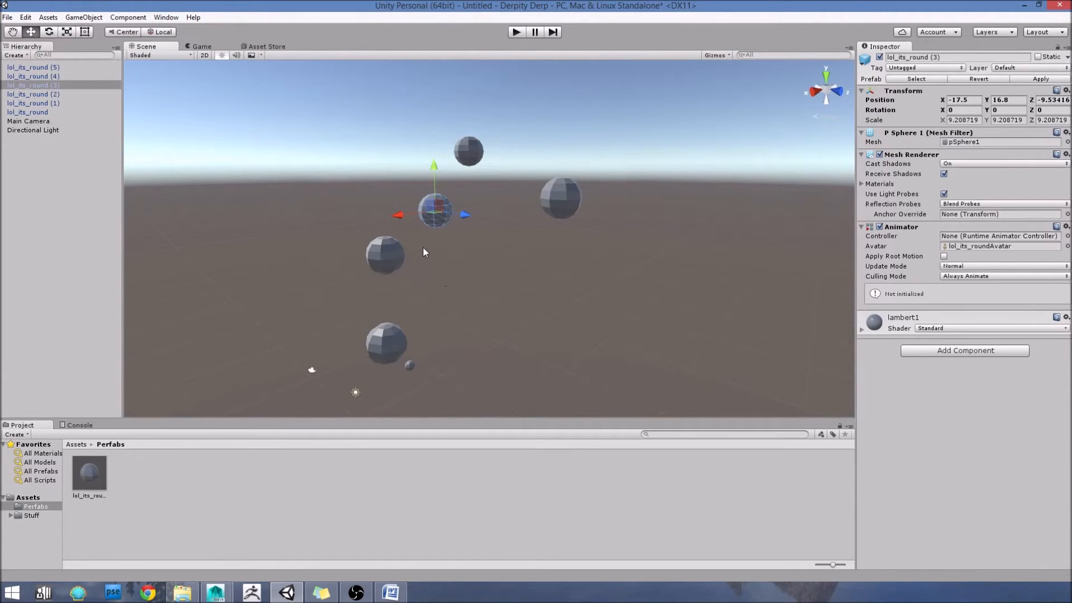
{"action": "left_click", "coordinate": [408, 368]}
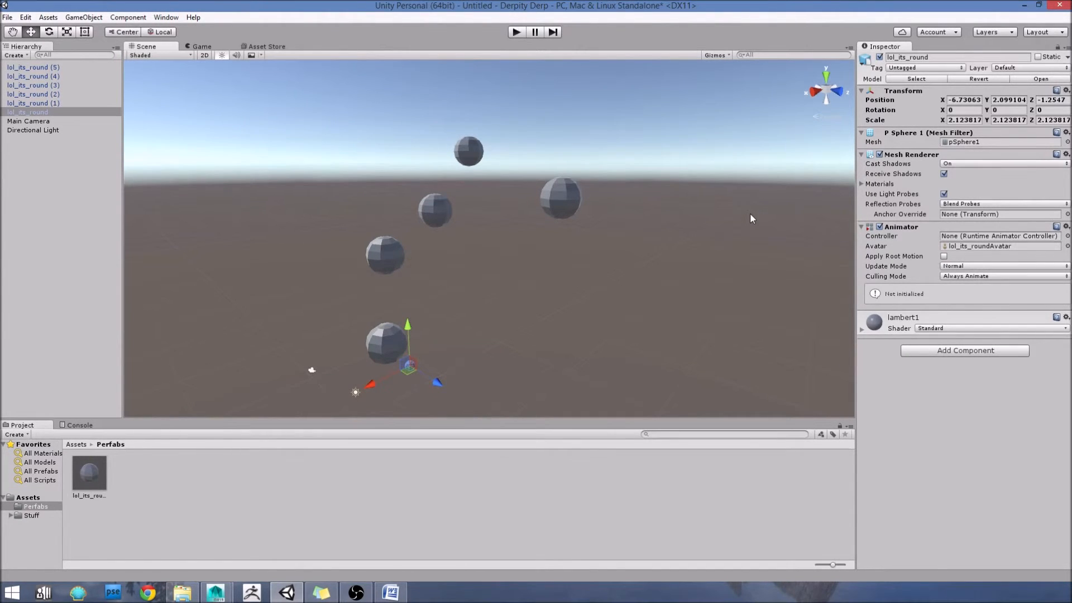
{"action": "left_click", "coordinate": [577, 205]}
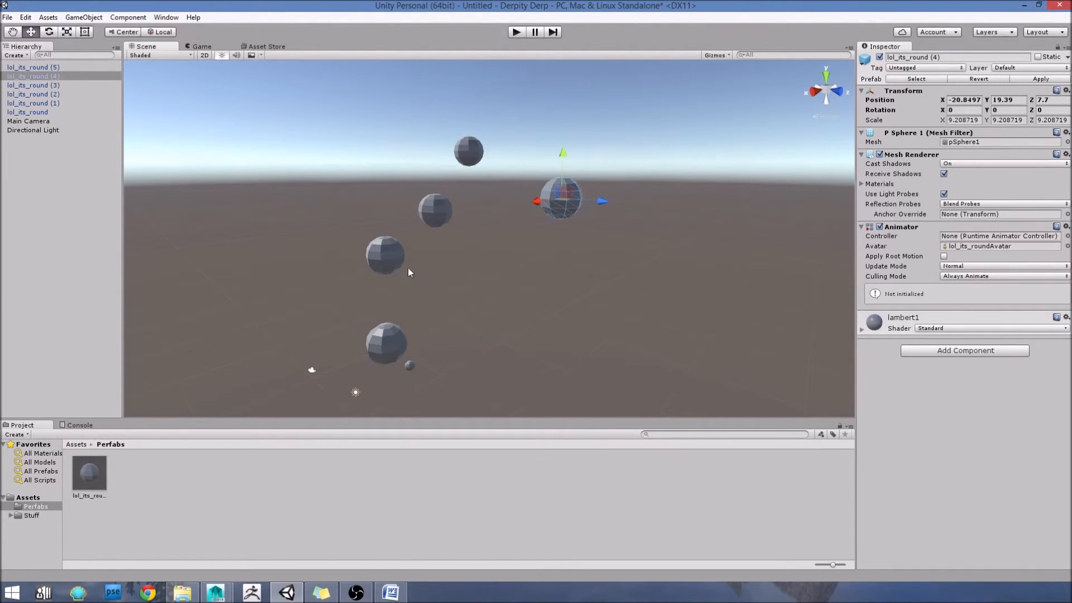
{"action": "left_click", "coordinate": [393, 256]}
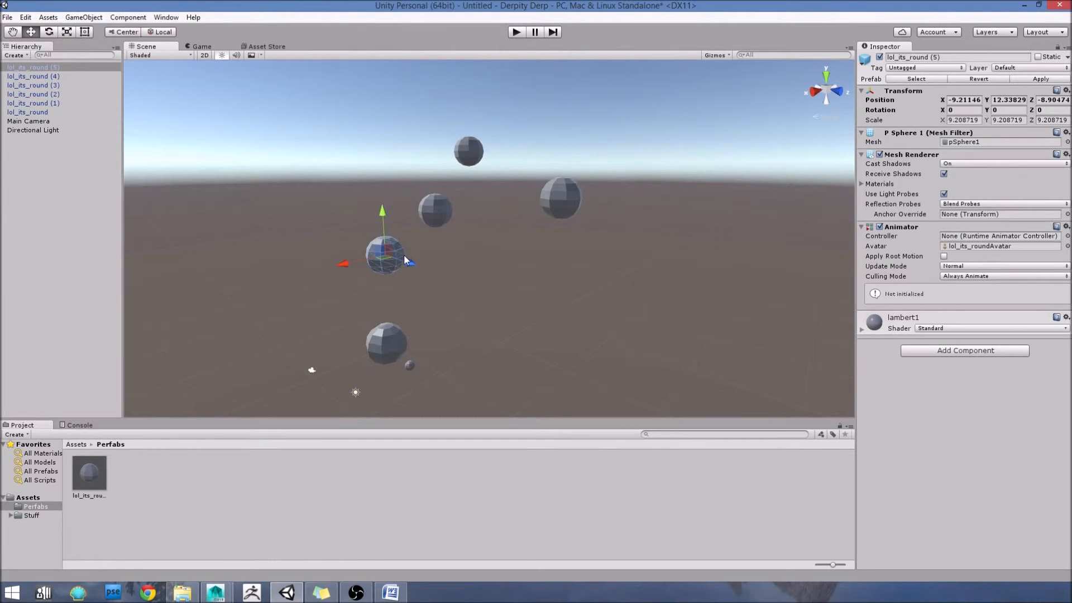
{"action": "scroll", "coordinate": [418, 246], "scroll_direction": "up", "scroll_amount": 5}
{"action": "left_click_drag", "start_coordinate": [431, 254], "coordinate": [409, 260], "text": "alt"}
{"action": "middle_click_drag", "start_coordinate": [410, 260], "coordinate": [412, 261]}
{"action": "left_click", "coordinate": [383, 340]}
{"action": "left_click", "coordinate": [455, 211]}
{"action": "left_click", "coordinate": [504, 155]}
{"action": "left_click", "coordinate": [565, 193]}
{"action": "left_click", "coordinate": [504, 154]}
{"action": "left_click", "coordinate": [396, 248]}
{"action": "left_click", "coordinate": [455, 210]}
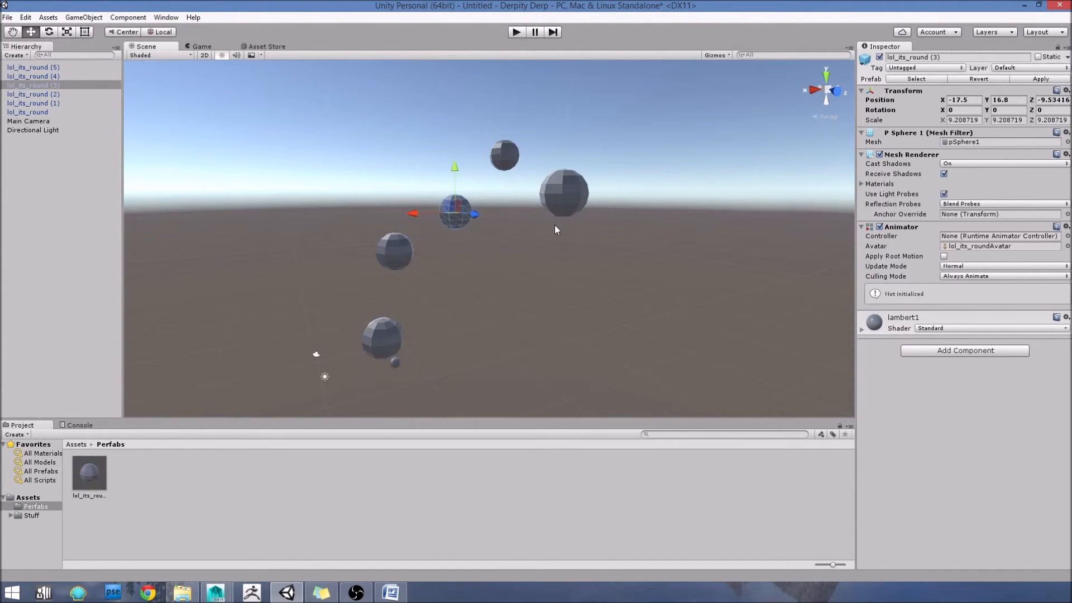
{"action": "left_click", "coordinate": [563, 197]}
{"action": "left_click", "coordinate": [451, 204]}
Step: Add a Box Collider physics component to the lol_its_round (5) sphere
{"action": "left_click", "coordinate": [939, 351]}
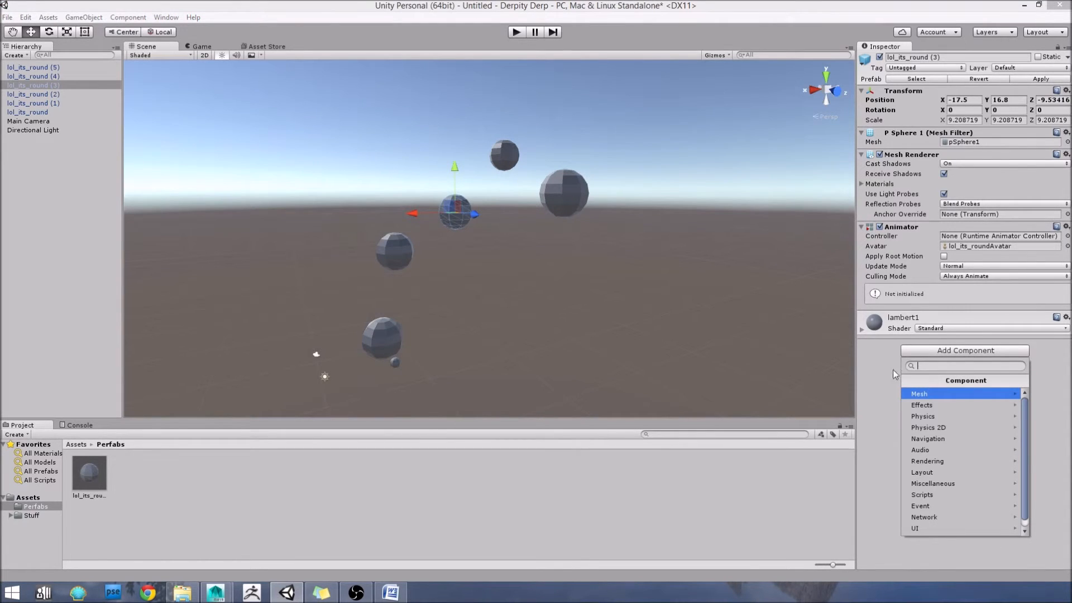
{"action": "left_click", "coordinate": [447, 267]}
{"action": "left_click", "coordinate": [395, 253]}
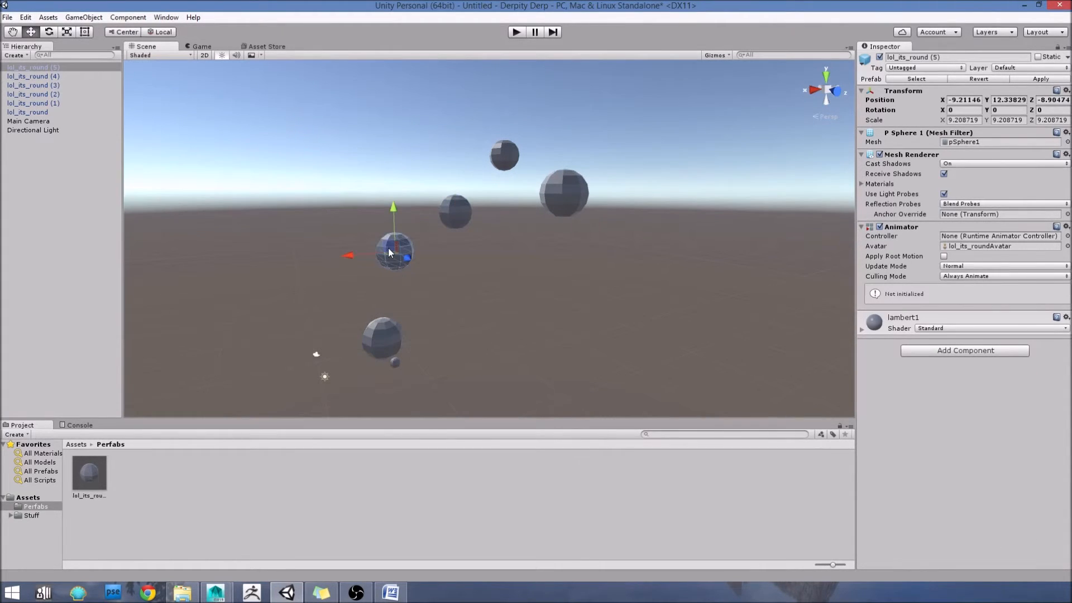
{"action": "left_click", "coordinate": [989, 351]}
{"action": "left_click", "coordinate": [956, 421]}
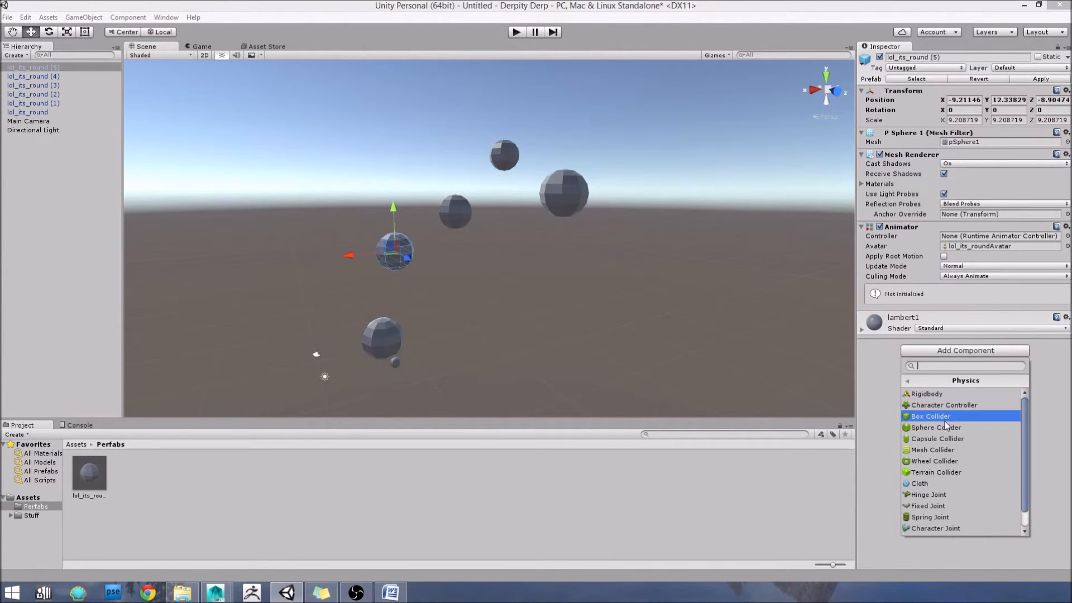
{"action": "left_click", "coordinate": [947, 418]}
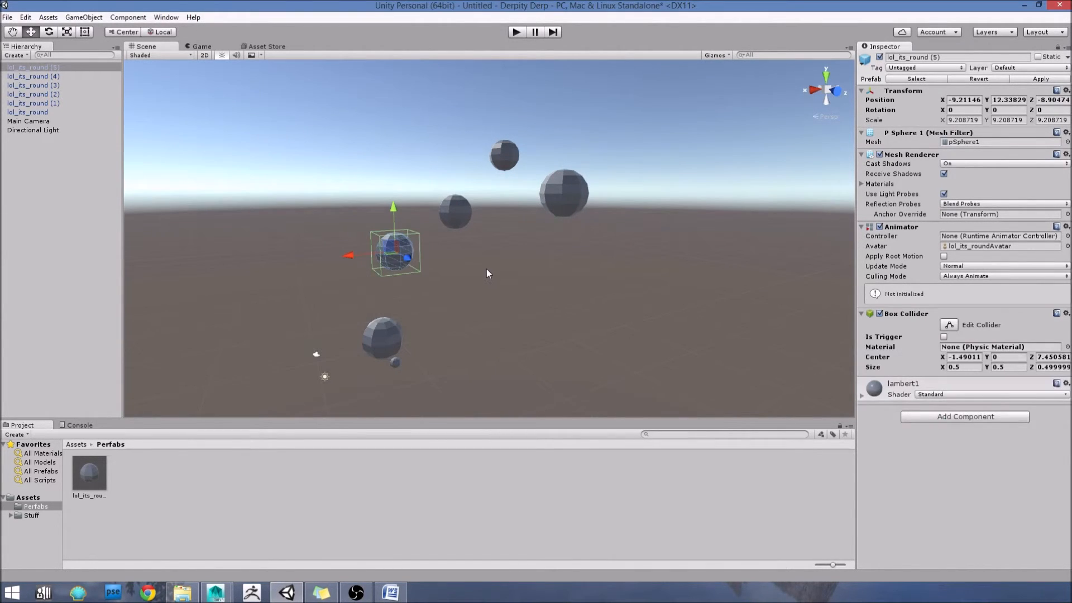
Step: Compare the components of the sphere that has the Box Collider with those of the other prefab instances
{"action": "scroll", "coordinate": [487, 271], "scroll_direction": "up", "scroll_amount": 3}
{"action": "left_click_drag", "start_coordinate": [487, 270], "coordinate": [480, 258], "text": "alt"}
{"action": "scroll", "coordinate": [480, 259], "scroll_direction": "down", "scroll_amount": 1}
{"action": "left_click", "coordinate": [447, 265]}
{"action": "left_click", "coordinate": [377, 243]}
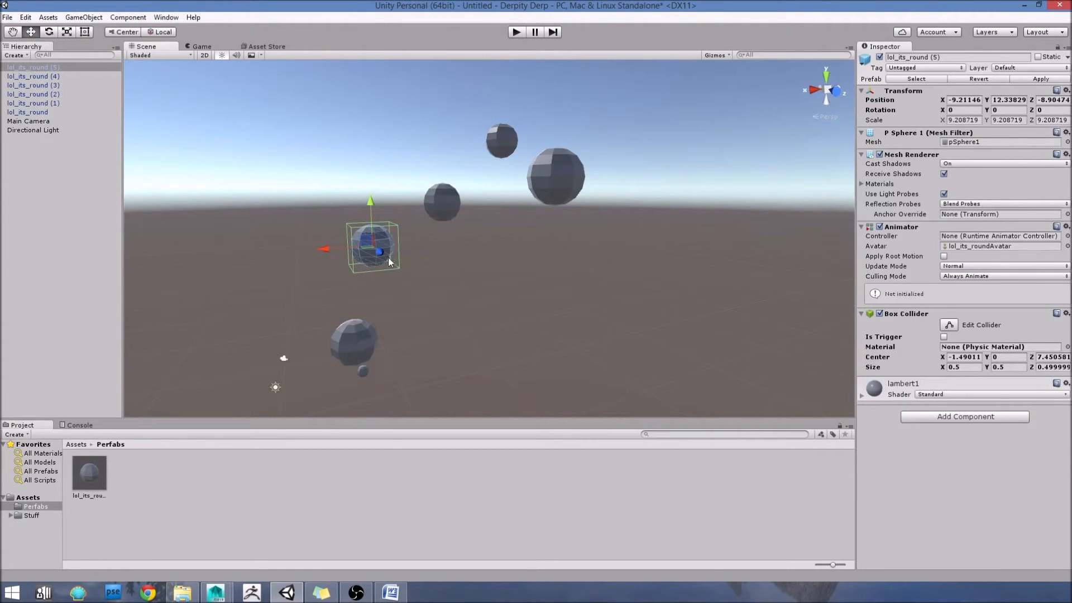
{"action": "left_click", "coordinate": [365, 343]}
{"action": "left_click", "coordinate": [435, 193]}
{"action": "left_click", "coordinate": [505, 140]}
{"action": "left_click", "coordinate": [559, 176]}
{"action": "left_click", "coordinate": [508, 143]}
{"action": "left_click", "coordinate": [441, 200]}
{"action": "left_click", "coordinate": [380, 249]}
{"action": "left_click_drag", "start_coordinate": [626, 328], "coordinate": [631, 334], "text": "alt"}
{"action": "middle_click_drag", "start_coordinate": [631, 334], "coordinate": [601, 283]}
{"action": "left_click_drag", "start_coordinate": [601, 283], "coordinate": [607, 287], "text": "alt"}
{"action": "scroll", "coordinate": [607, 288], "scroll_direction": "up", "scroll_amount": 3}
{"action": "middle_click_drag", "start_coordinate": [562, 259], "coordinate": [564, 307]}
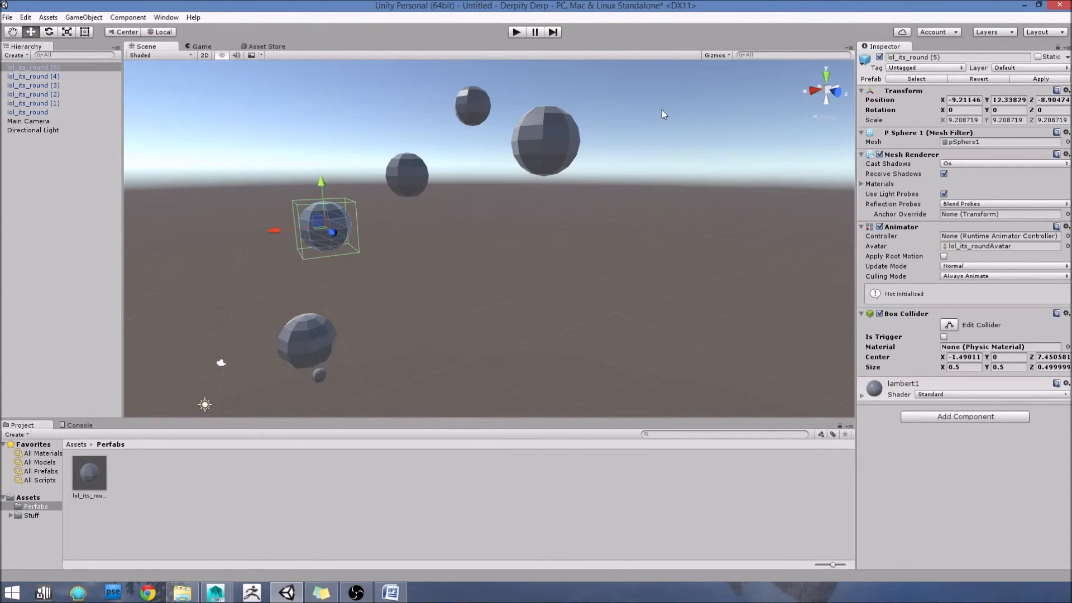
{"action": "left_click", "coordinate": [568, 140]}
{"action": "left_click", "coordinate": [416, 188]}
{"action": "left_click", "coordinate": [343, 230]}
{"action": "left_click", "coordinate": [481, 105]}
{"action": "left_click", "coordinate": [539, 142]}
{"action": "left_click", "coordinate": [393, 186]}
{"action": "left_click", "coordinate": [333, 228]}
{"action": "left_click", "coordinate": [311, 345]}
{"action": "left_click", "coordinate": [336, 240]}
{"action": "left_click", "coordinate": [408, 169]}
{"action": "left_click", "coordinate": [530, 139]}
{"action": "left_click", "coordinate": [461, 122]}
{"action": "left_click", "coordinate": [471, 106]}
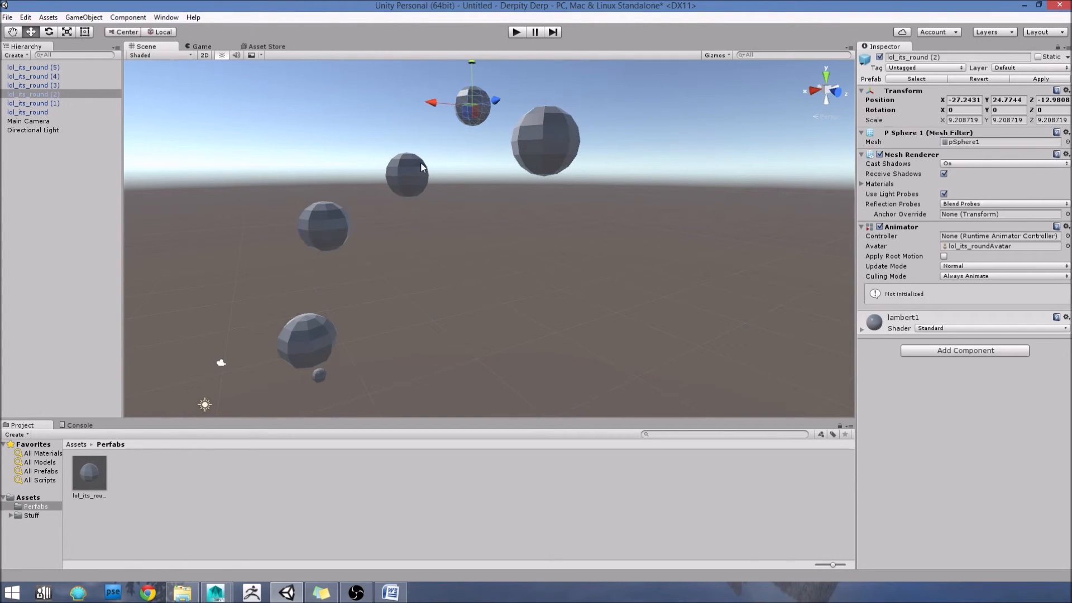
{"action": "left_click", "coordinate": [302, 215]}
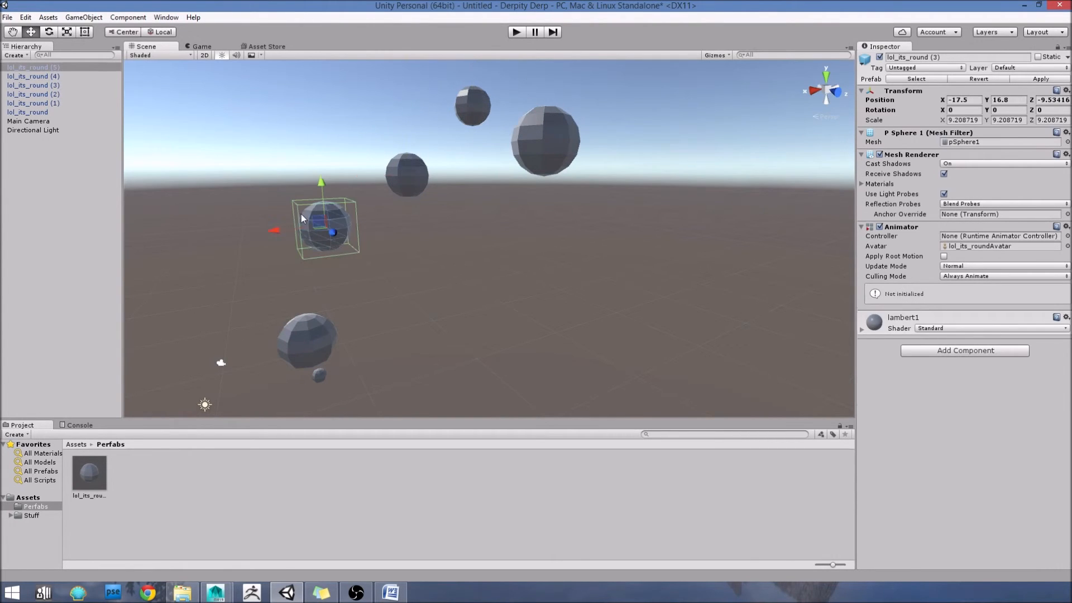
Step: Check which of the large prefab spheres in the scene carry a Box Collider
{"action": "left_click", "coordinate": [333, 222]}
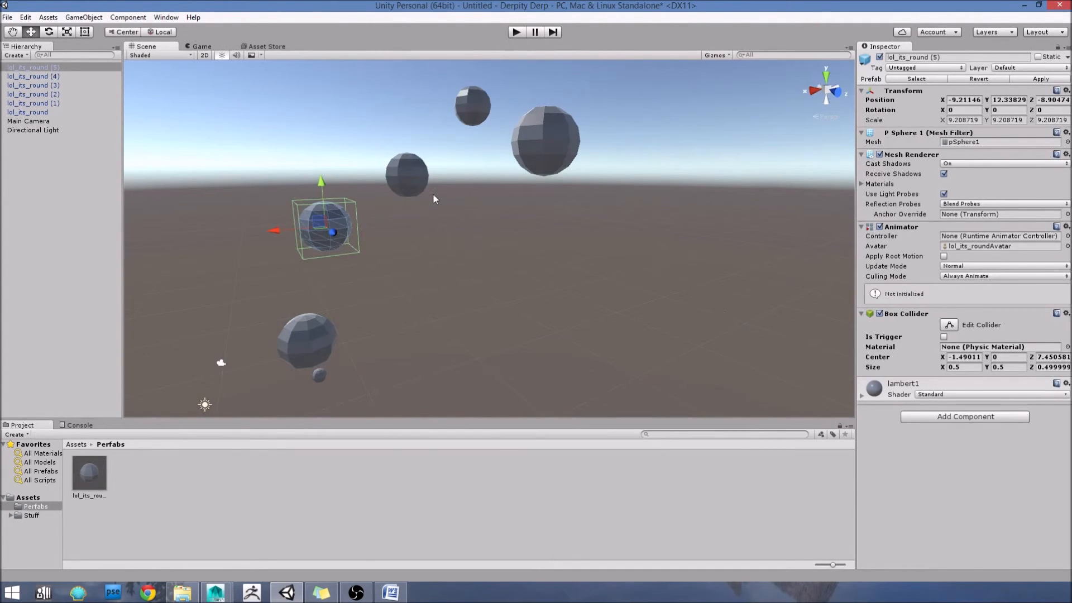
{"action": "left_click", "coordinate": [418, 184]}
{"action": "left_click", "coordinate": [318, 224]}
{"action": "left_click", "coordinate": [320, 335]}
{"action": "left_click", "coordinate": [425, 178]}
{"action": "left_click", "coordinate": [471, 109]}
{"action": "left_click", "coordinate": [538, 133]}
{"action": "left_click", "coordinate": [331, 245]}
{"action": "left_click", "coordinate": [403, 177]}
{"action": "left_click", "coordinate": [472, 108]}
{"action": "left_click", "coordinate": [523, 132]}
{"action": "left_click", "coordinate": [296, 331]}
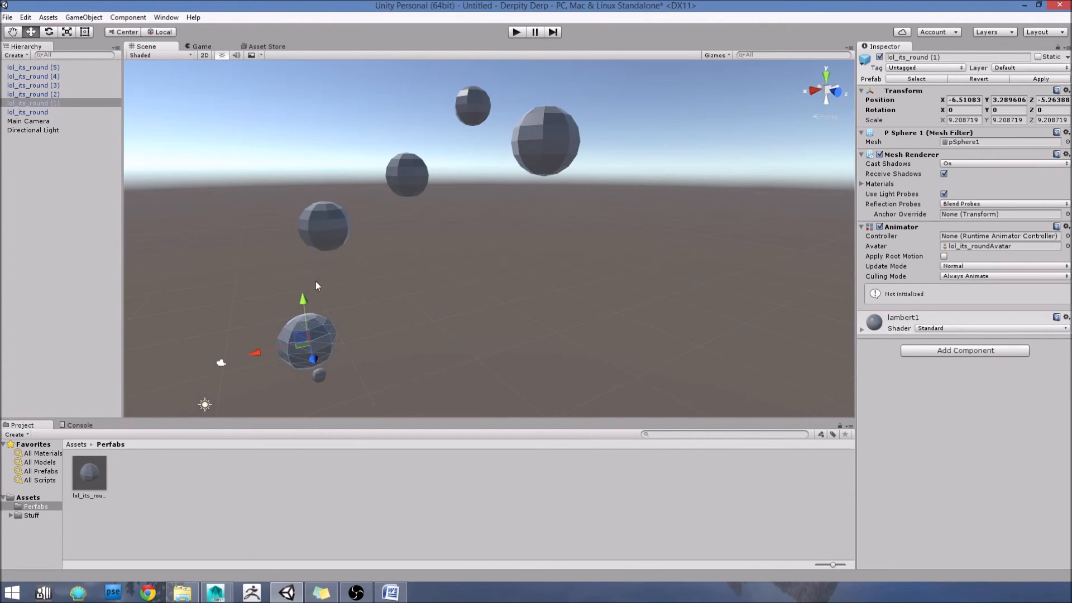
Step: Apply the Box Collider added to the lol_its_round (5) sphere to its source prefab
{"action": "left_click", "coordinate": [323, 246]}
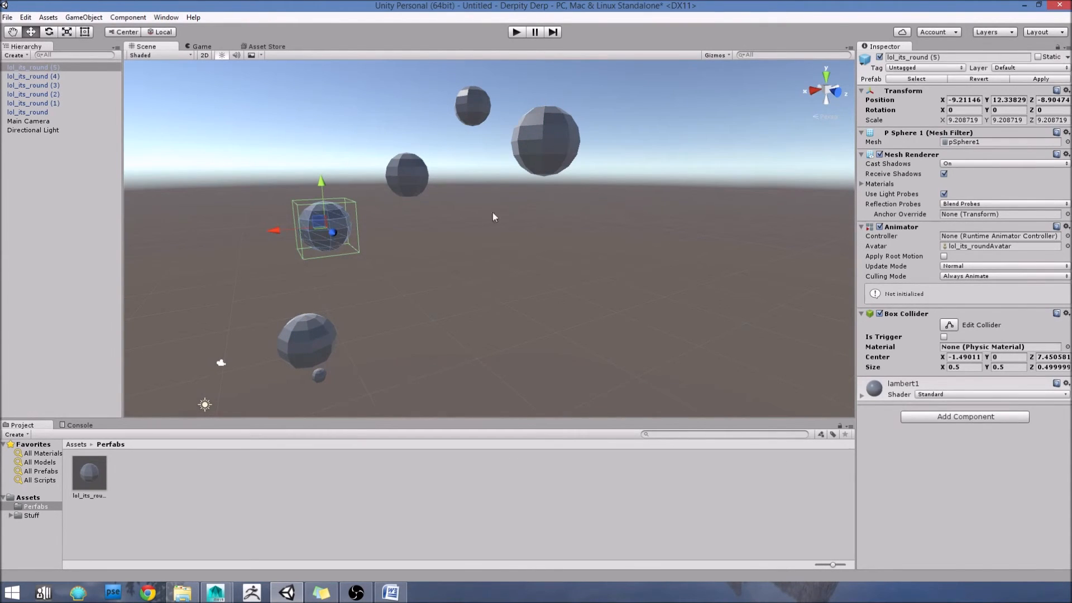
{"action": "left_click", "coordinate": [1025, 82]}
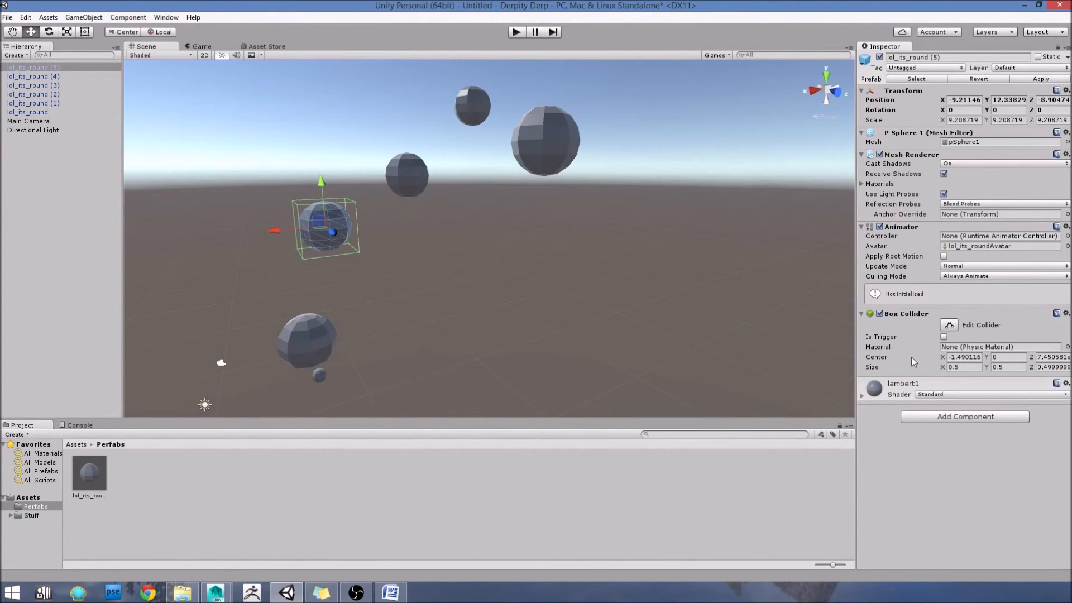
Step: Verify the Box Collider on each large prefab sphere in the scene after applying the change
{"action": "left_click", "coordinate": [407, 179]}
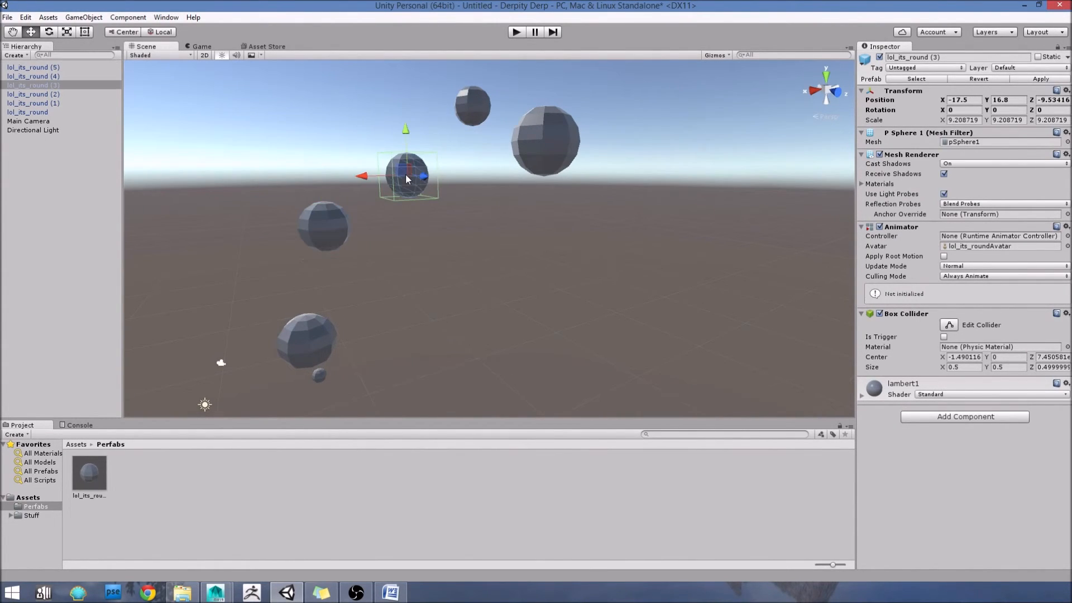
{"action": "left_click", "coordinate": [473, 106]}
{"action": "left_click", "coordinate": [546, 139]}
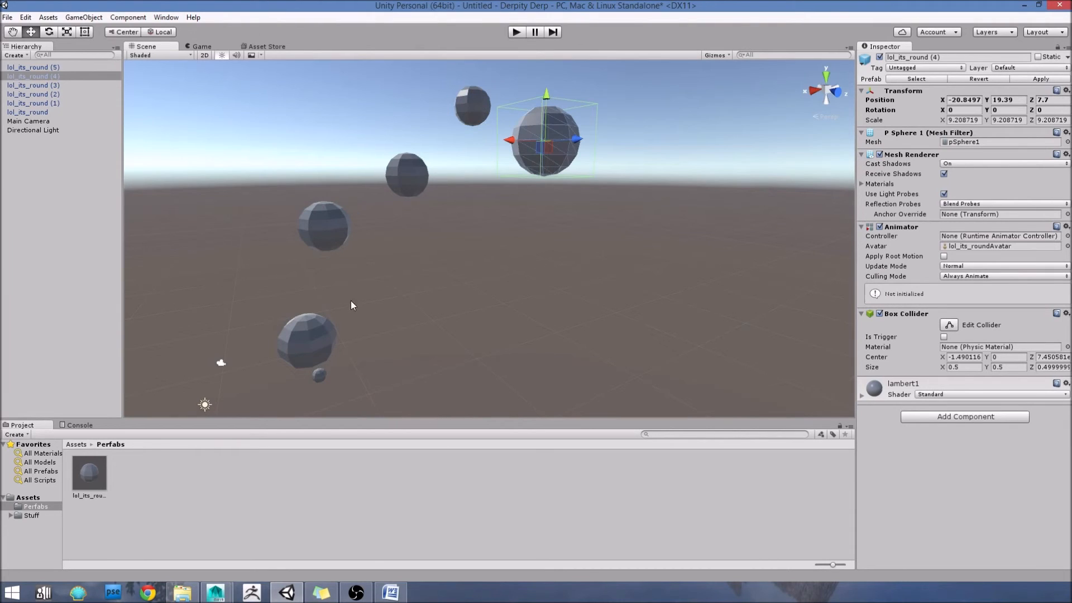
{"action": "left_click", "coordinate": [304, 334]}
{"action": "left_click", "coordinate": [316, 227]}
{"action": "left_click", "coordinate": [414, 173]}
{"action": "left_click", "coordinate": [481, 99]}
{"action": "left_click", "coordinate": [557, 140]}
{"action": "left_click", "coordinate": [310, 334]}
{"action": "left_click", "coordinate": [329, 230]}
{"action": "left_click", "coordinate": [409, 174]}
{"action": "left_click", "coordinate": [474, 105]}
{"action": "left_click", "coordinate": [584, 144]}
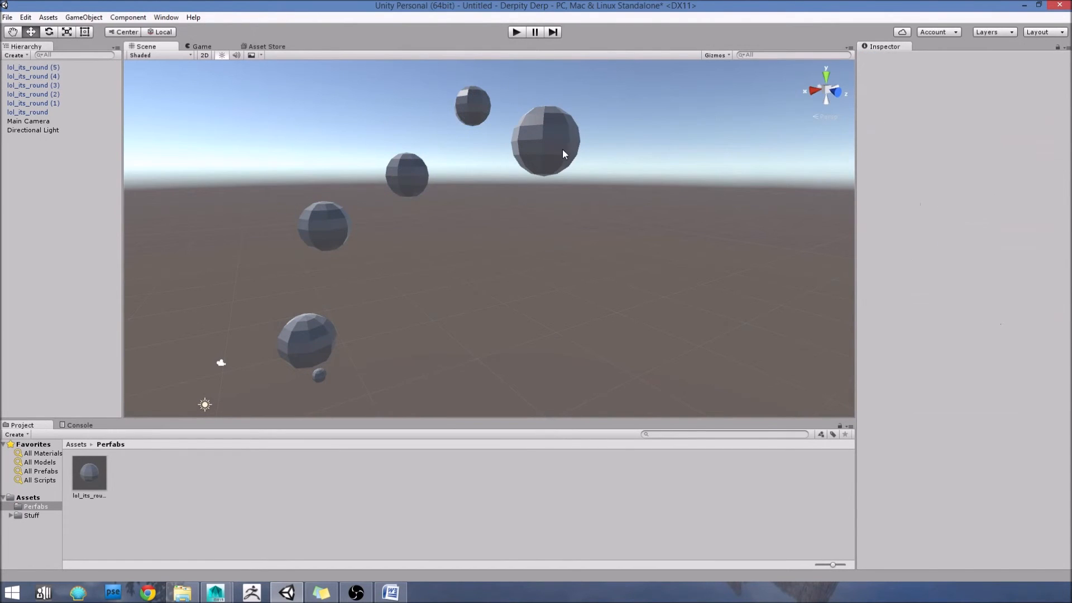
{"action": "left_click", "coordinate": [564, 149]}
{"action": "left_click", "coordinate": [317, 228]}
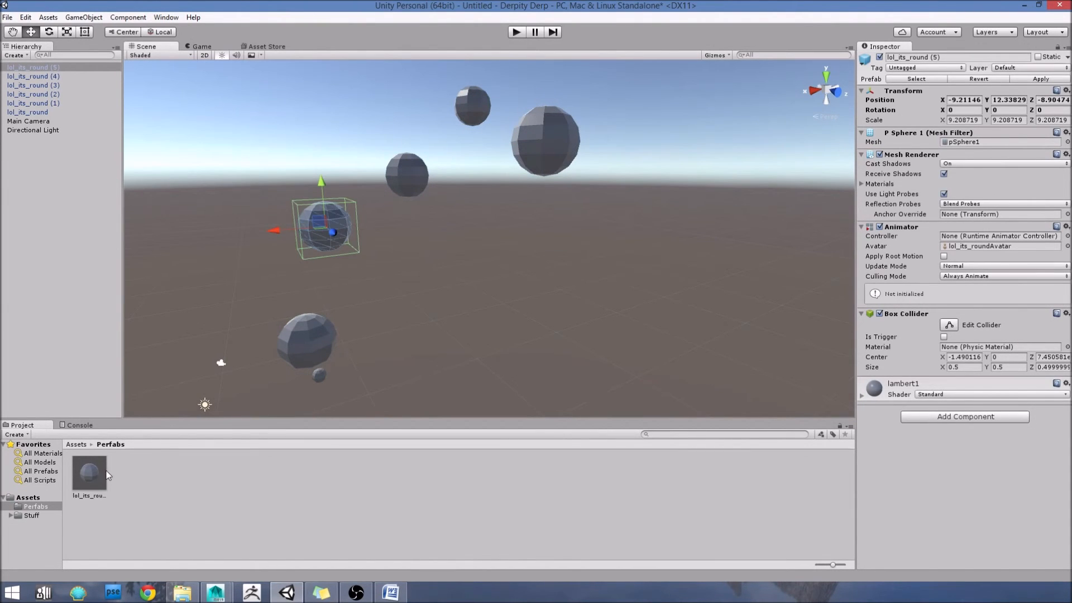
Step: Place another instance of the lol_its_round prefab in the scene and move it along Z to about -0.72
{"action": "left_click_drag", "start_coordinate": [91, 469], "coordinate": [624, 212]}
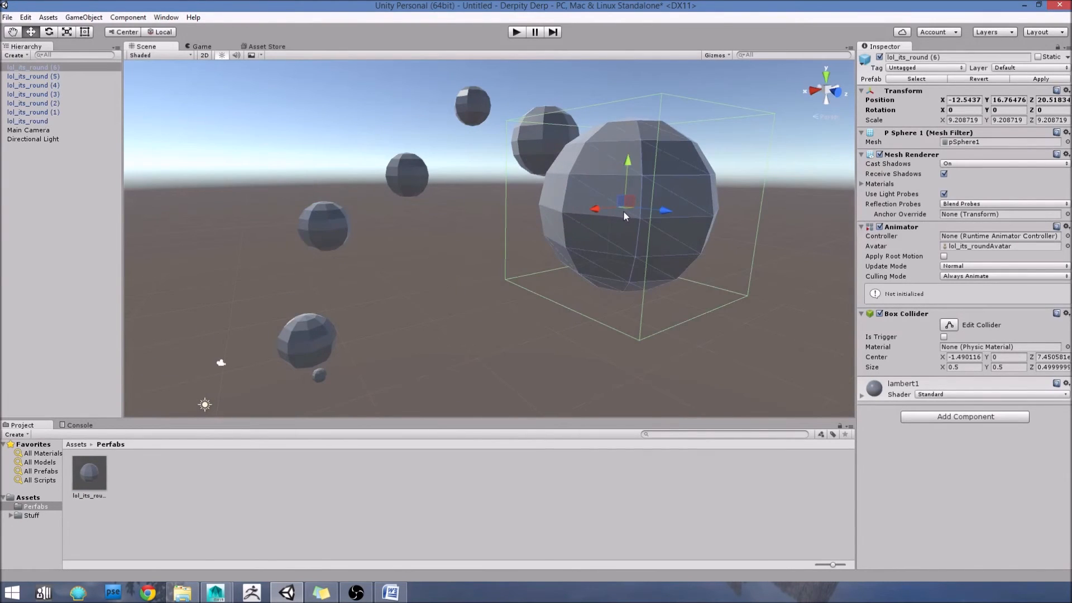
{"action": "scroll", "coordinate": [581, 249], "scroll_direction": "down", "scroll_amount": 5}
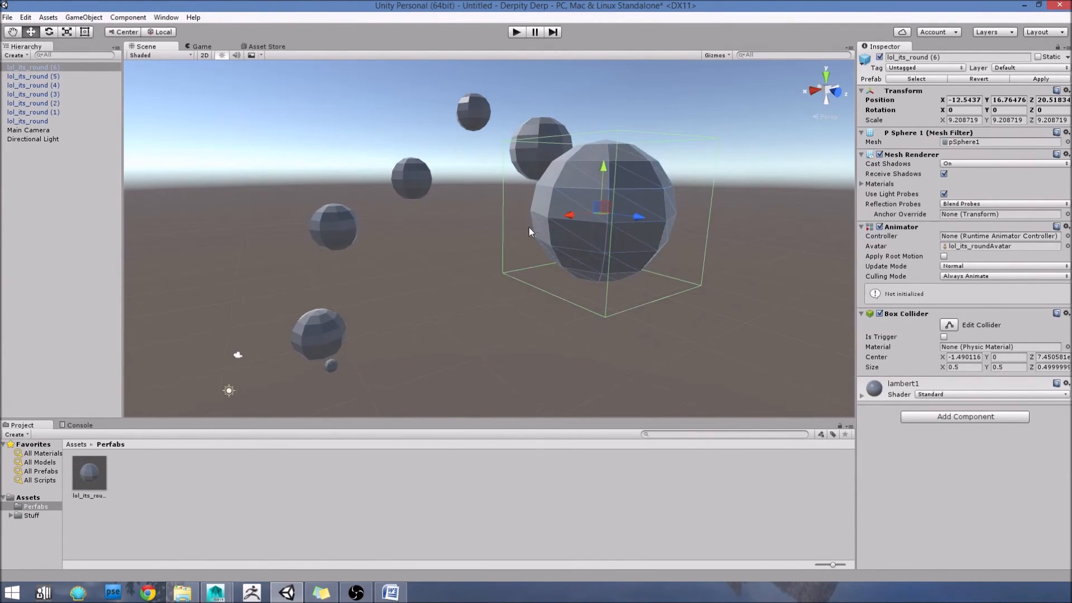
{"action": "left_click_drag", "start_coordinate": [478, 310], "coordinate": [379, 363], "text": "alt"}
{"action": "mouse_move", "coordinate": [560, 280]}
{"action": "left_mouse_down", "text": "alt"}
{"action": "mouse_move", "coordinate": [577, 306]}
{"action": "mouse_move", "coordinate": [545, 279]}
{"action": "left_mouse_up", "text": "alt"}
{"action": "left_click_drag", "start_coordinate": [642, 233], "coordinate": [397, 221]}
Step: Examine the new sphere among the others and check the components of lol_its_round (5) and lol_its_round (1)
{"action": "key", "text": "q"}
{"action": "scroll", "coordinate": [494, 234], "scroll_direction": "up", "scroll_amount": 2}
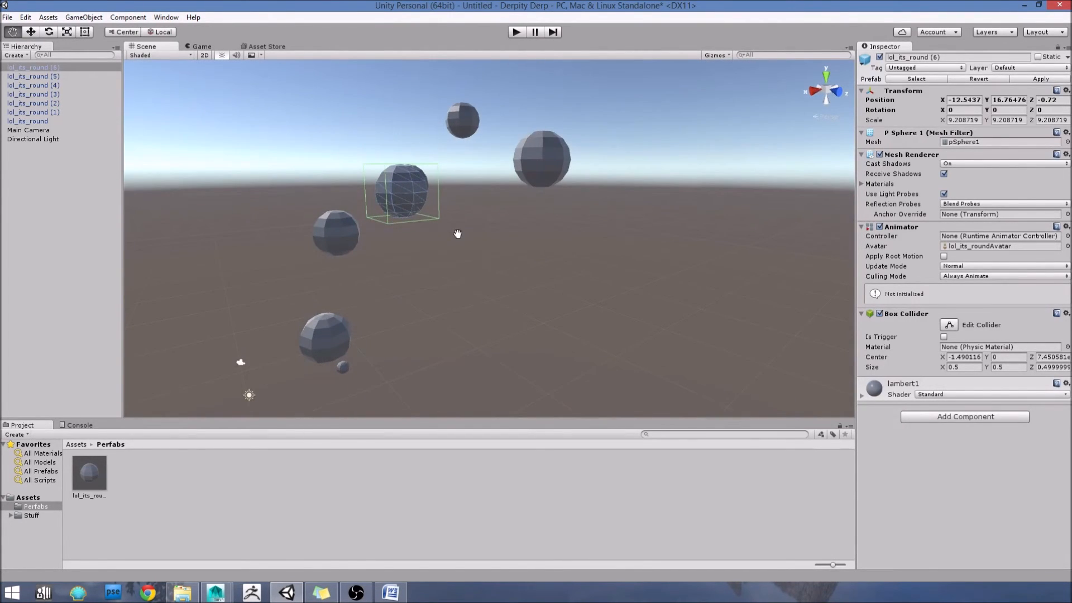
{"action": "left_click_drag", "start_coordinate": [438, 234], "coordinate": [502, 328], "text": "alt"}
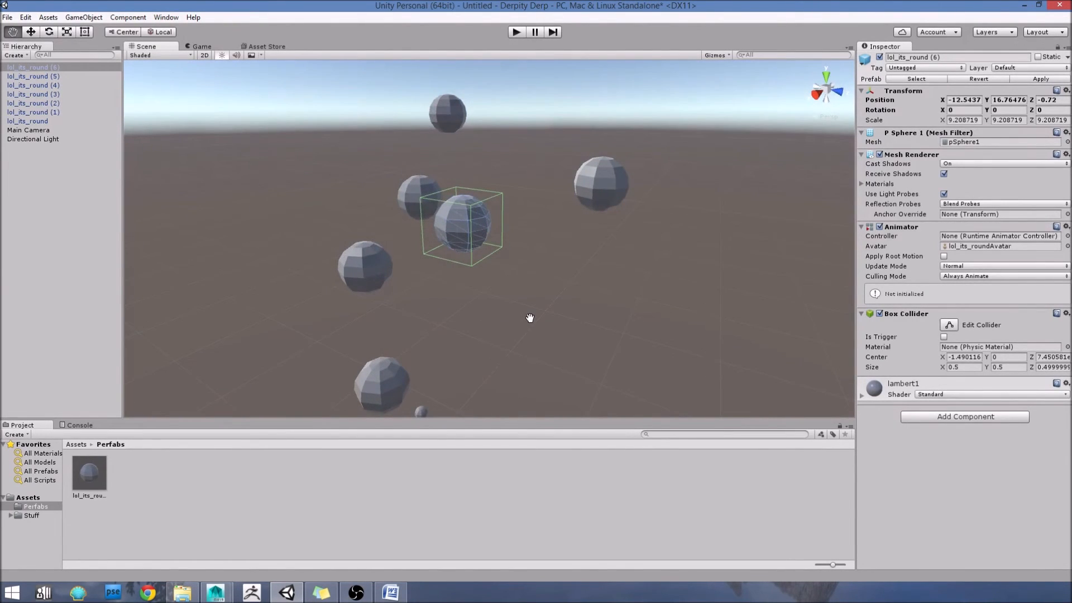
{"action": "scroll", "coordinate": [383, 319], "scroll_direction": "down", "scroll_amount": 1}
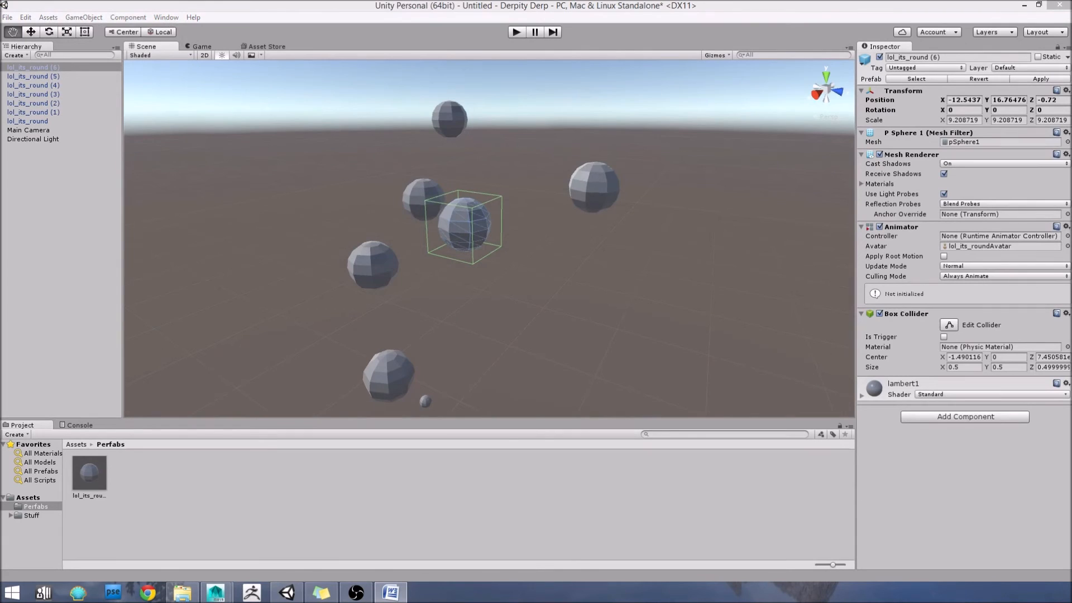
{"action": "left_click", "coordinate": [430, 283]}
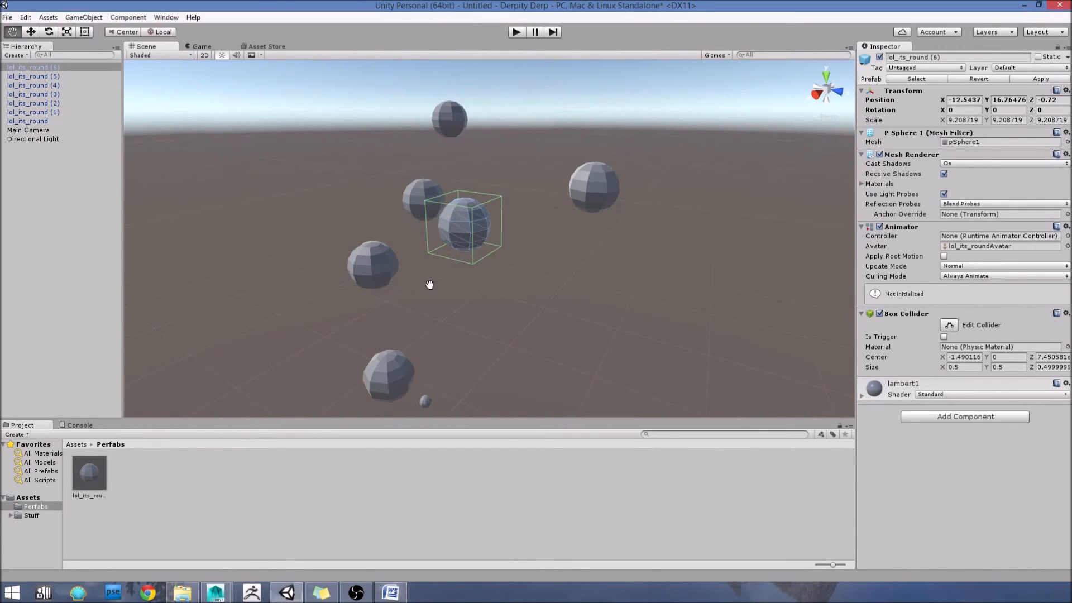
{"action": "key", "text": "w"}
{"action": "left_click", "coordinate": [360, 267]}
{"action": "scroll", "coordinate": [397, 287], "scroll_direction": "down", "scroll_amount": 3}
{"action": "middle_click_drag", "start_coordinate": [492, 322], "coordinate": [538, 273]}
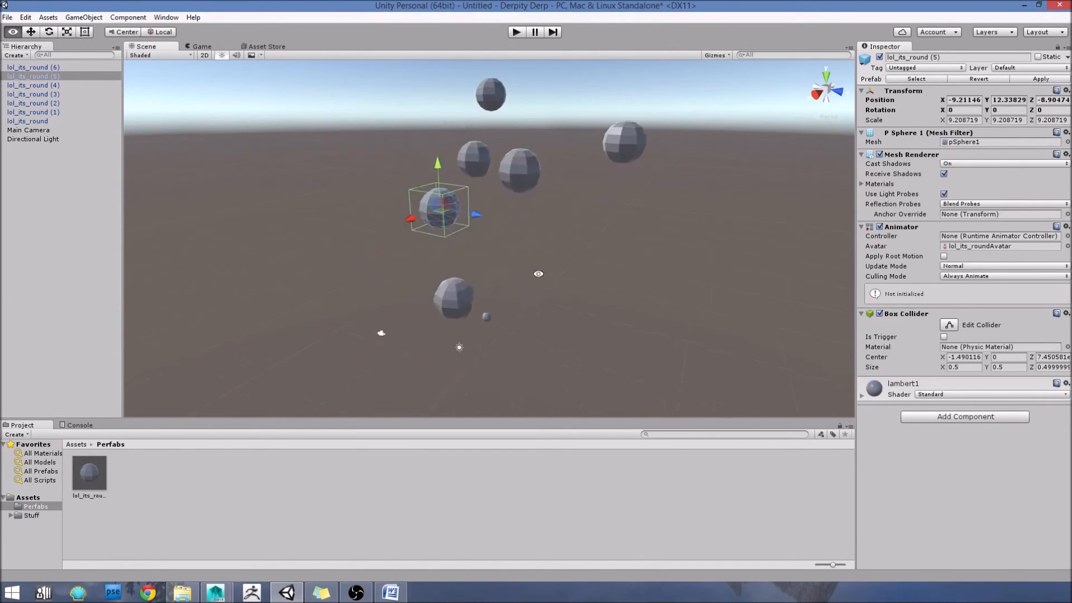
{"action": "left_click_drag", "start_coordinate": [538, 273], "coordinate": [521, 269], "text": "alt"}
{"action": "left_click", "coordinate": [437, 306]}
{"action": "scroll", "coordinate": [436, 306], "scroll_direction": "up", "scroll_amount": 3}
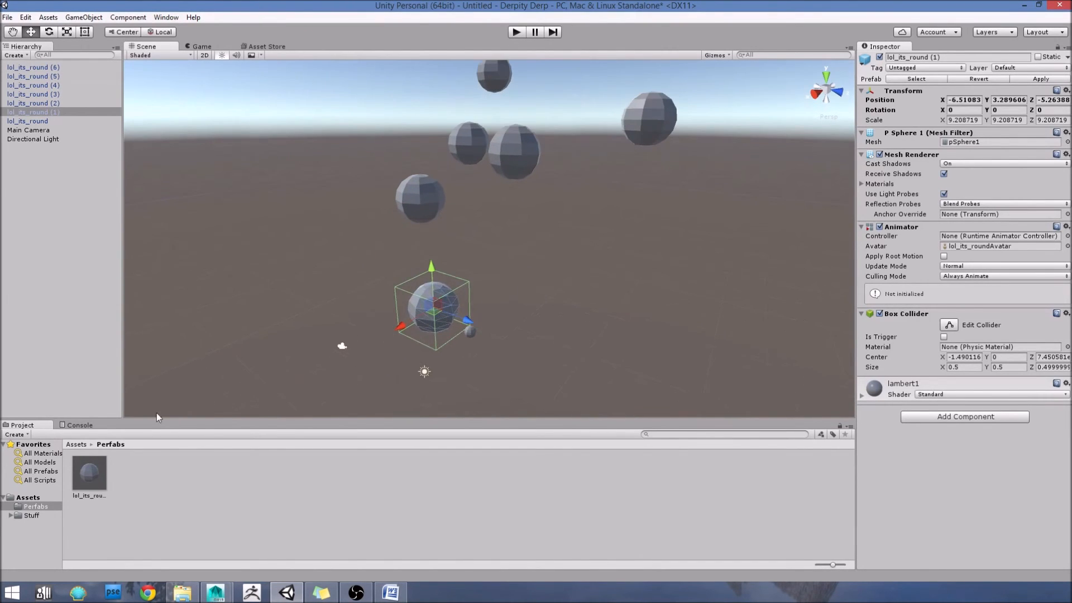
Step: Set the scale of the lol_its_round prefab asset to 5 on X, Y and Z
{"action": "left_click", "coordinate": [84, 483]}
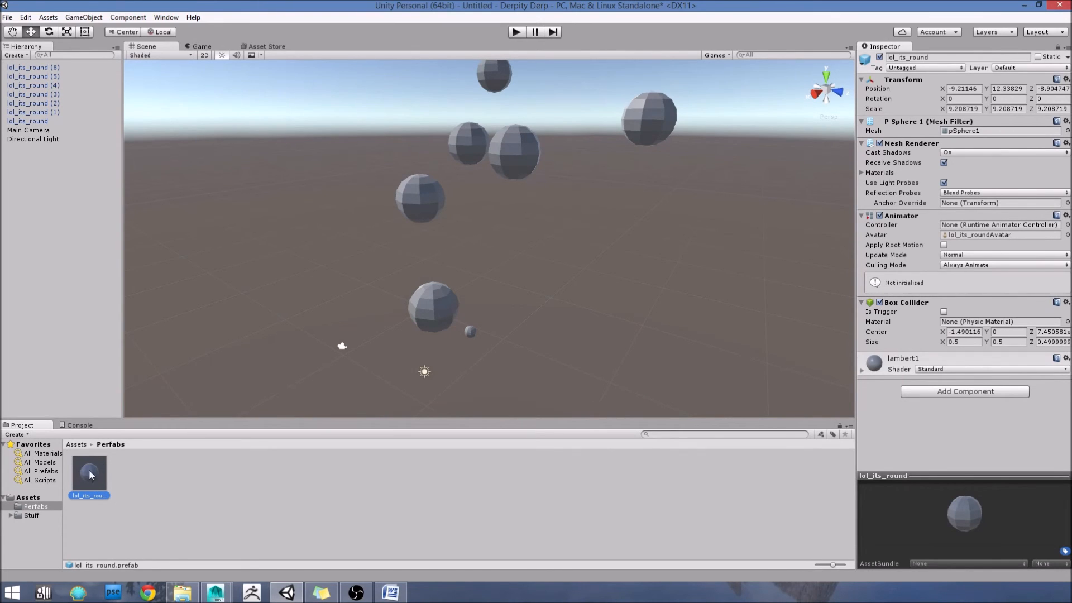
{"action": "left_click", "coordinate": [955, 109]}
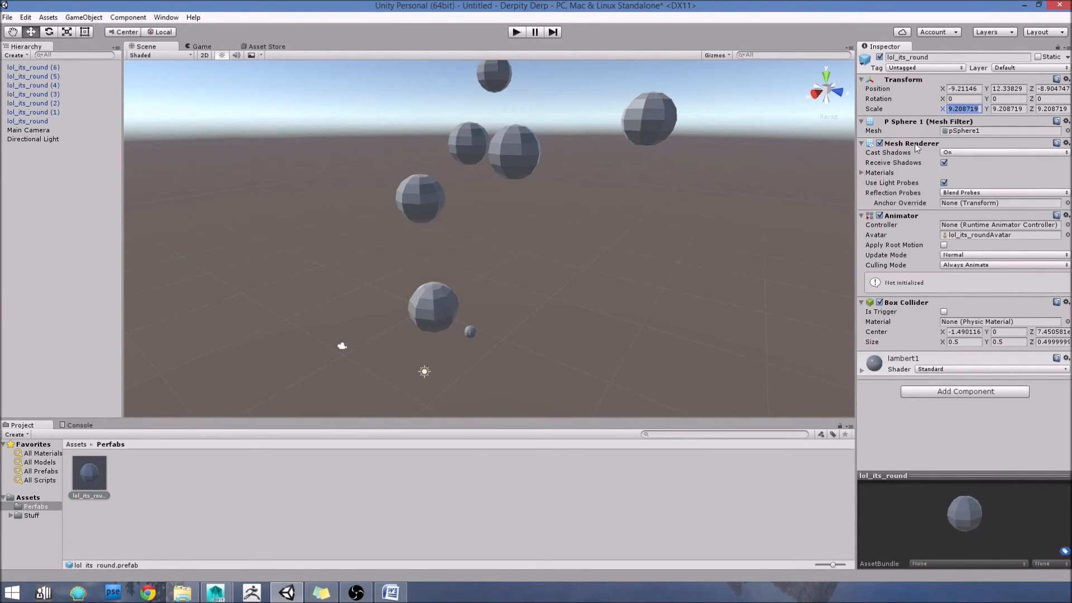
{"action": "middle_click_drag", "start_coordinate": [667, 234], "coordinate": [622, 268]}
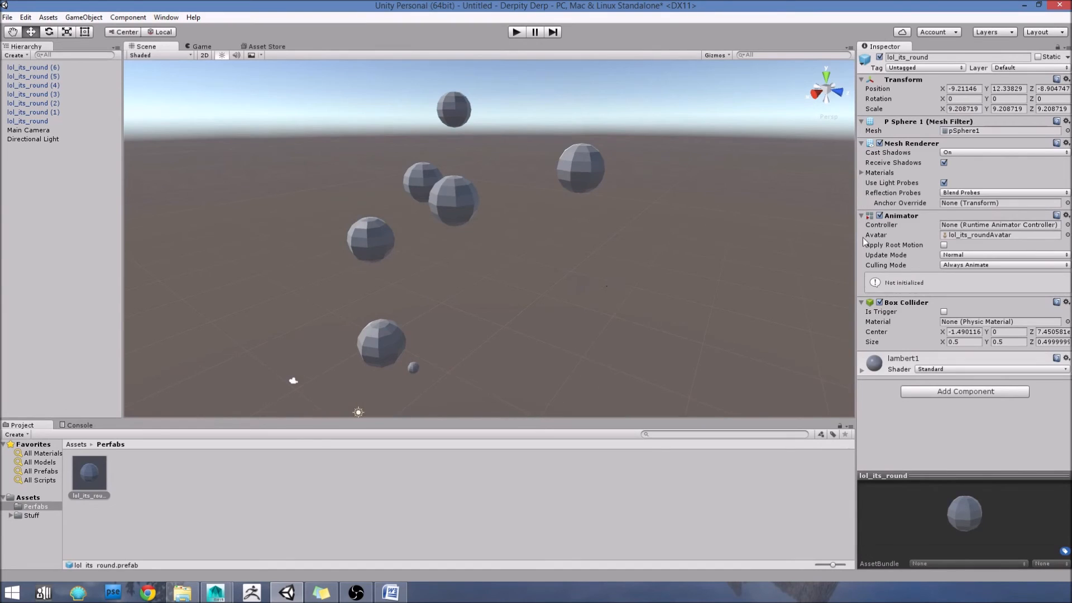
{"action": "left_click", "coordinate": [973, 111]}
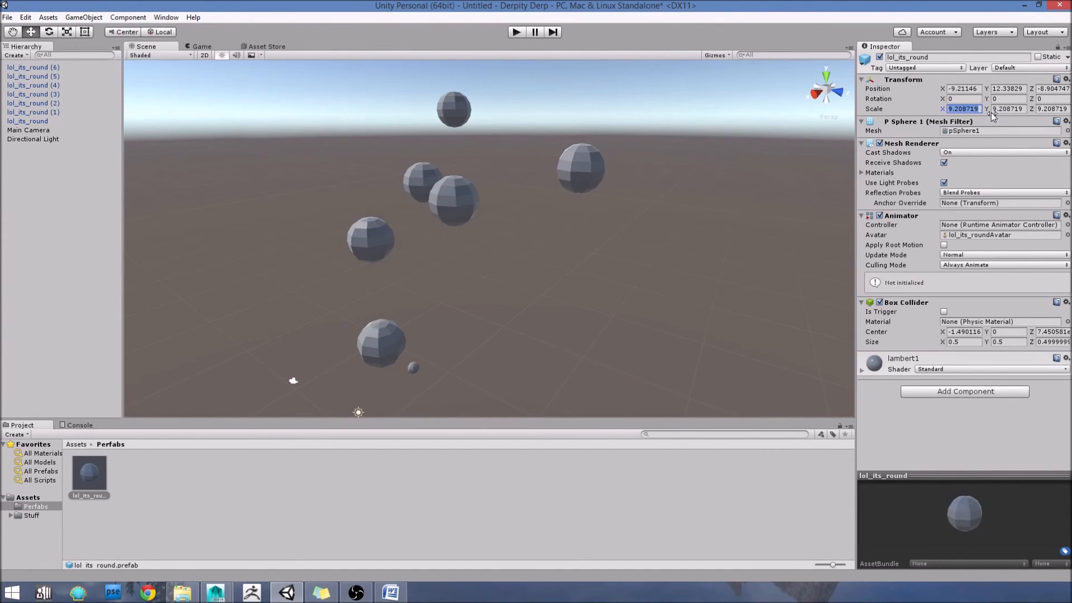
{"action": "type", "text": "5"}
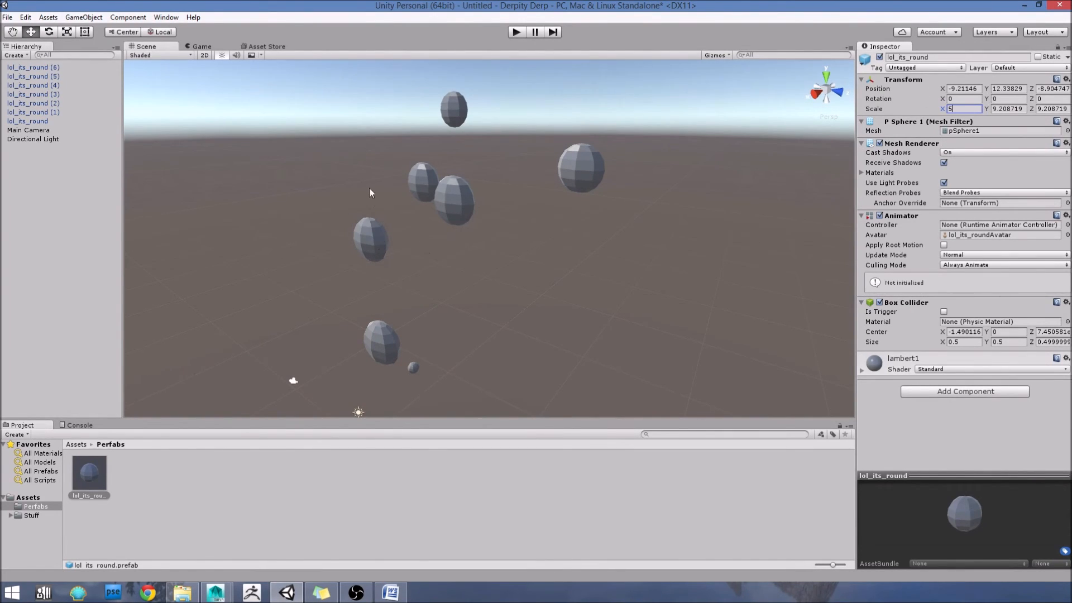
{"action": "left_click_drag", "start_coordinate": [700, 292], "coordinate": [648, 293], "text": "alt"}
{"action": "left_click", "coordinate": [1009, 109]}
{"action": "type", "text": "5"}
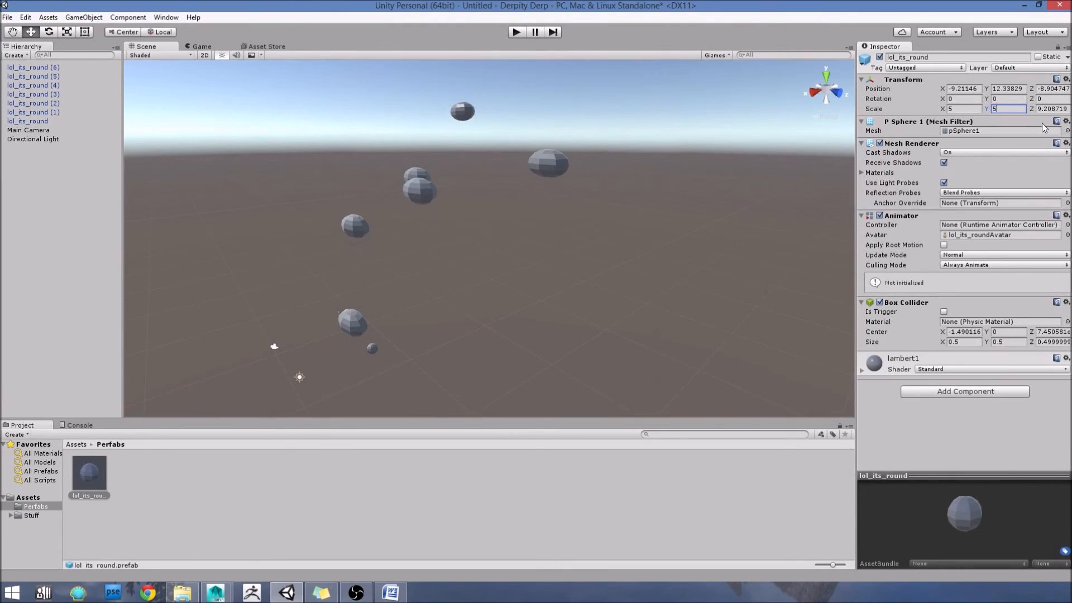
{"action": "key", "text": "Tab"}
{"action": "type", "text": "5"}
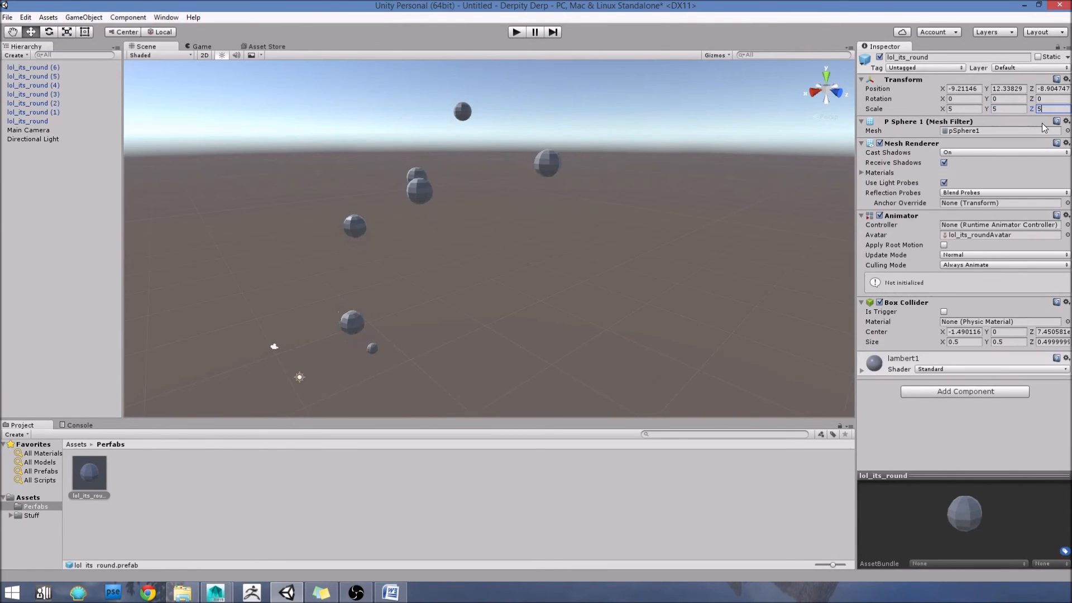
Step: Inspect the scale of the prefab instances in the scene after resizing the prefab asset
{"action": "left_click", "coordinate": [491, 260]}
{"action": "scroll", "coordinate": [490, 260], "scroll_direction": "up", "scroll_amount": 3}
{"action": "left_click_drag", "start_coordinate": [461, 270], "coordinate": [575, 309], "text": "alt"}
{"action": "key", "text": "w"}
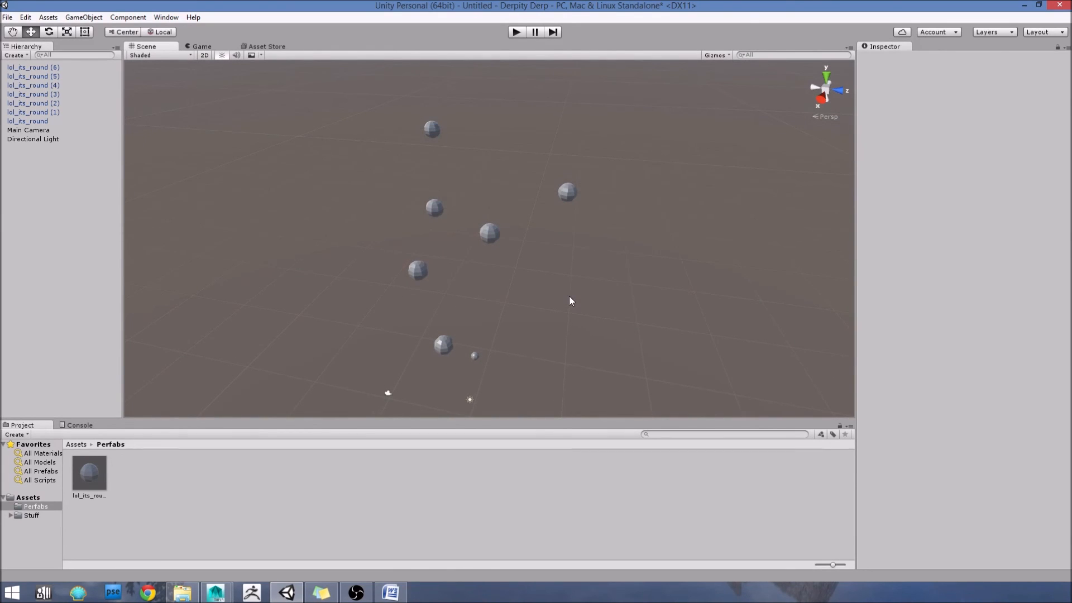
{"action": "left_click", "coordinate": [490, 234]}
{"action": "left_click", "coordinate": [567, 192]}
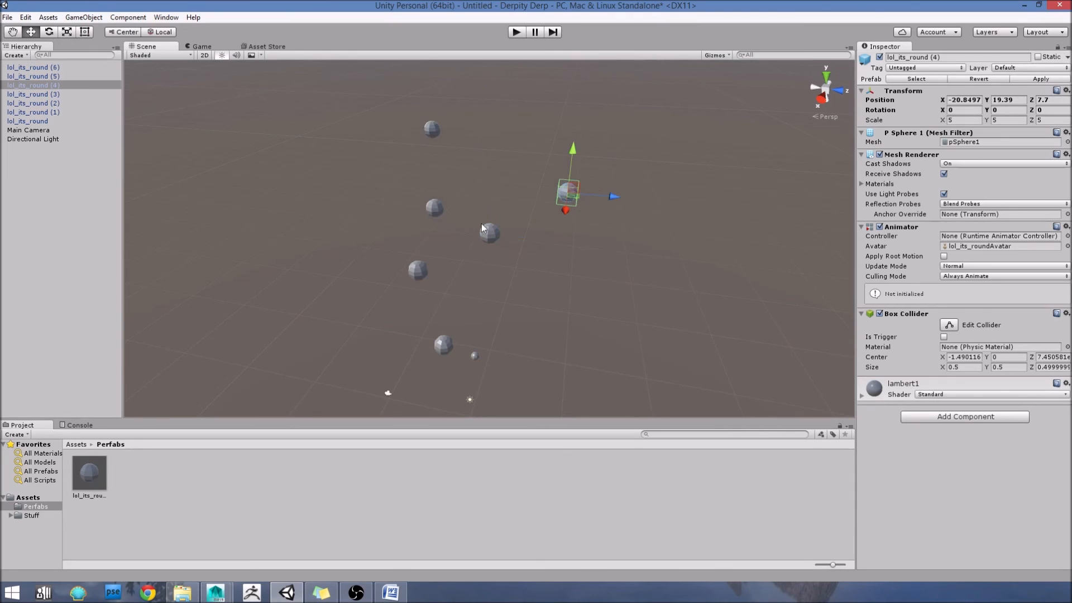
{"action": "left_click", "coordinate": [435, 208]}
{"action": "left_click", "coordinate": [430, 119]}
{"action": "left_click", "coordinate": [430, 132]}
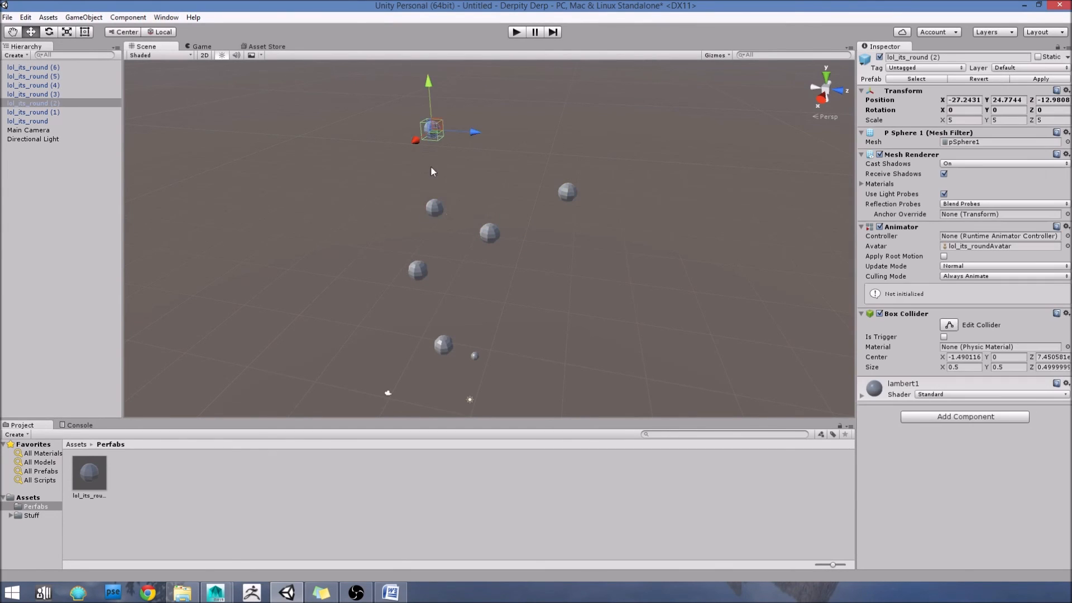
{"action": "left_click", "coordinate": [414, 279]}
{"action": "left_click", "coordinate": [445, 346]}
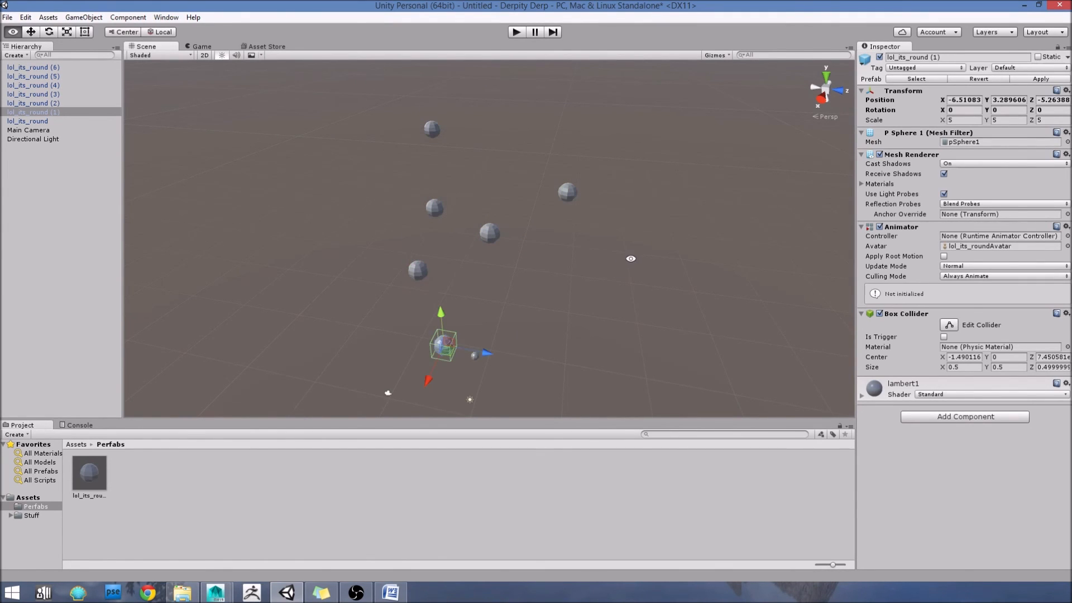
Step: Review the resized spheres from a lower viewpoint and recheck the transform and collider of several instances
{"action": "left_click_drag", "start_coordinate": [635, 257], "coordinate": [582, 253], "text": "alt"}
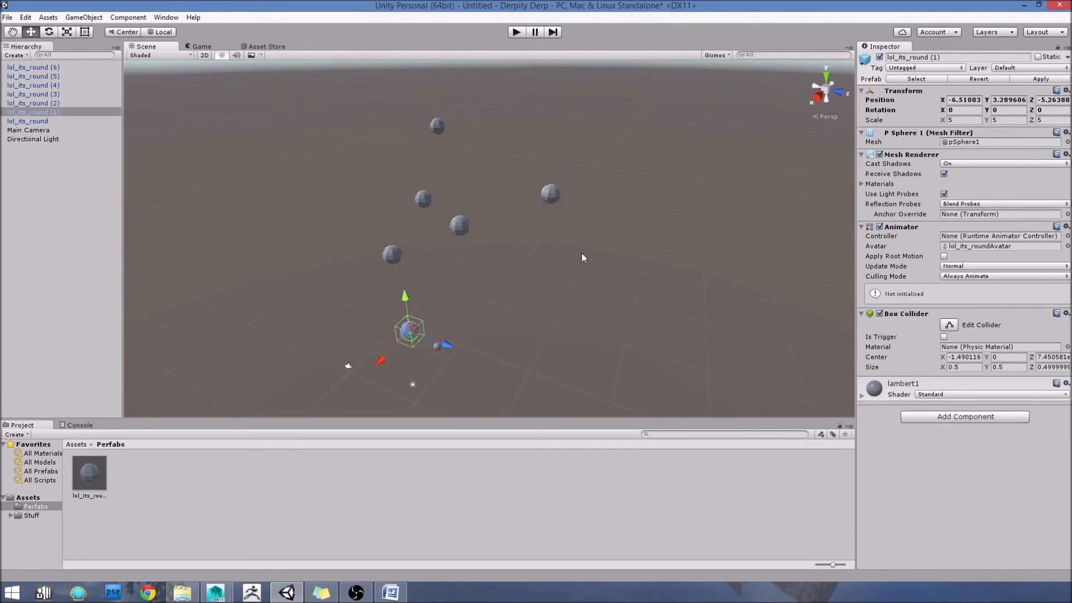
{"action": "scroll", "coordinate": [562, 257], "scroll_direction": "up", "scroll_amount": 3}
{"action": "mouse_move", "coordinate": [562, 258]}
{"action": "left_mouse_down", "text": "alt"}
{"action": "mouse_move", "coordinate": [569, 270]}
{"action": "mouse_move", "coordinate": [559, 245]}
{"action": "left_mouse_up", "text": "alt"}
{"action": "middle_click_drag", "start_coordinate": [527, 281], "coordinate": [533, 253]}
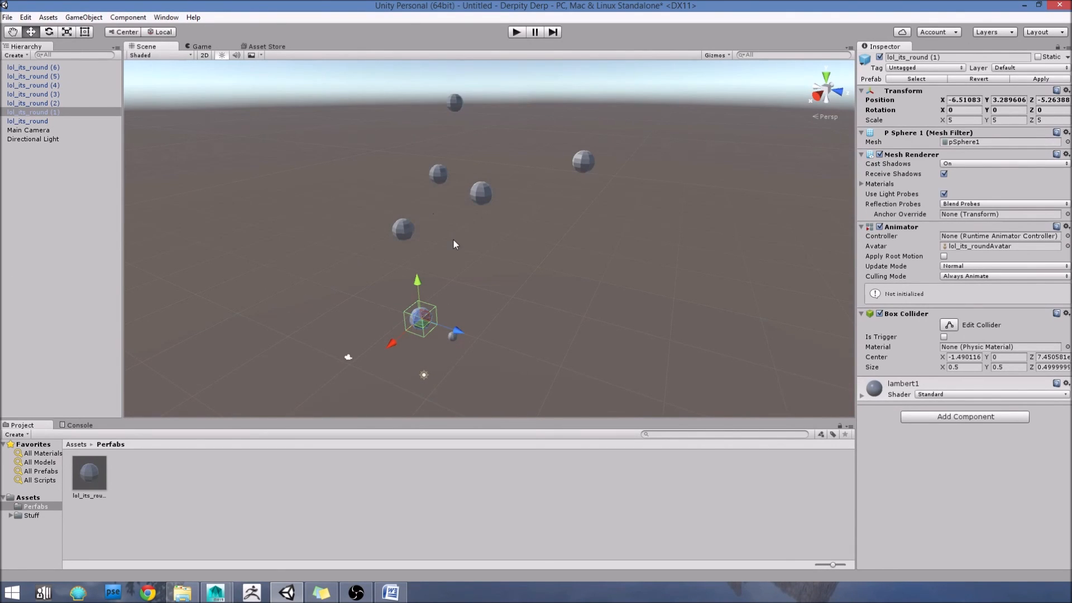
{"action": "left_click", "coordinate": [534, 258]}
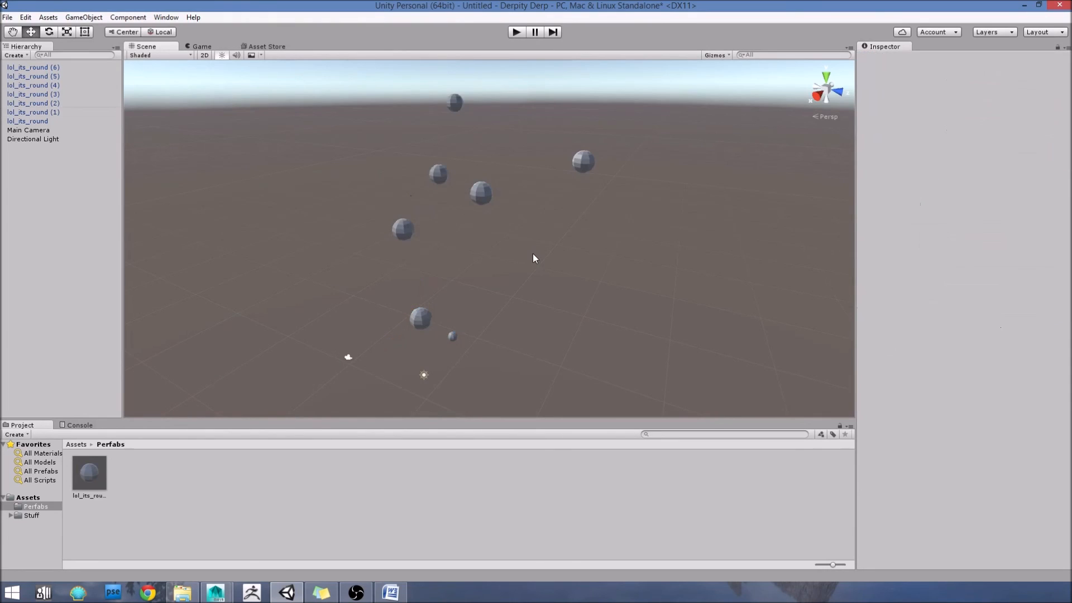
{"action": "left_click", "coordinate": [416, 318]}
{"action": "left_click", "coordinate": [405, 229]}
{"action": "left_click", "coordinate": [481, 192]}
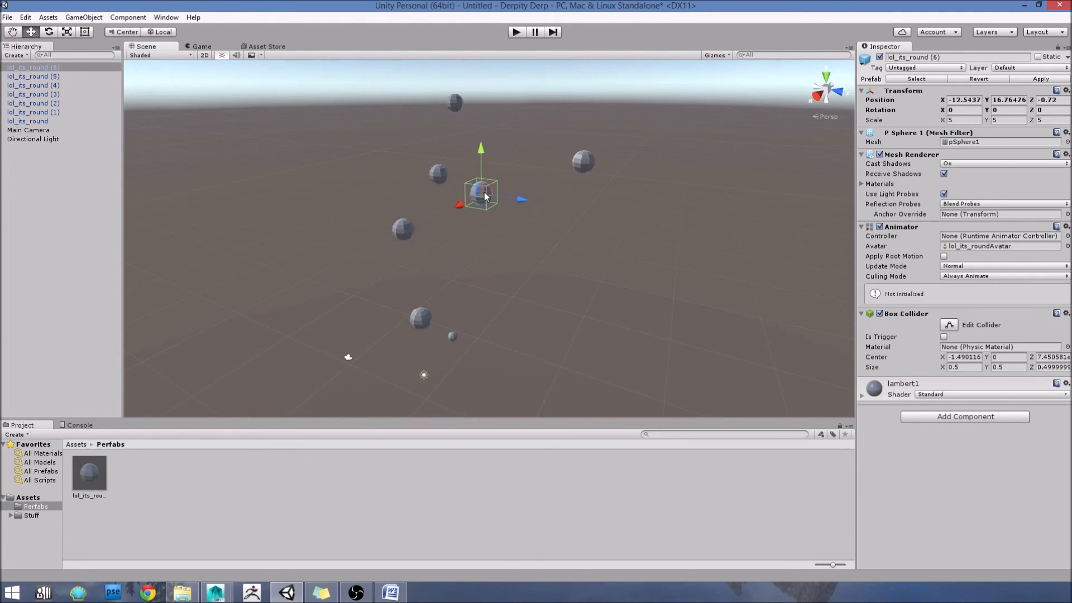
{"action": "left_click", "coordinate": [439, 175]}
{"action": "left_click", "coordinate": [454, 103]}
{"action": "left_click", "coordinate": [490, 138]}
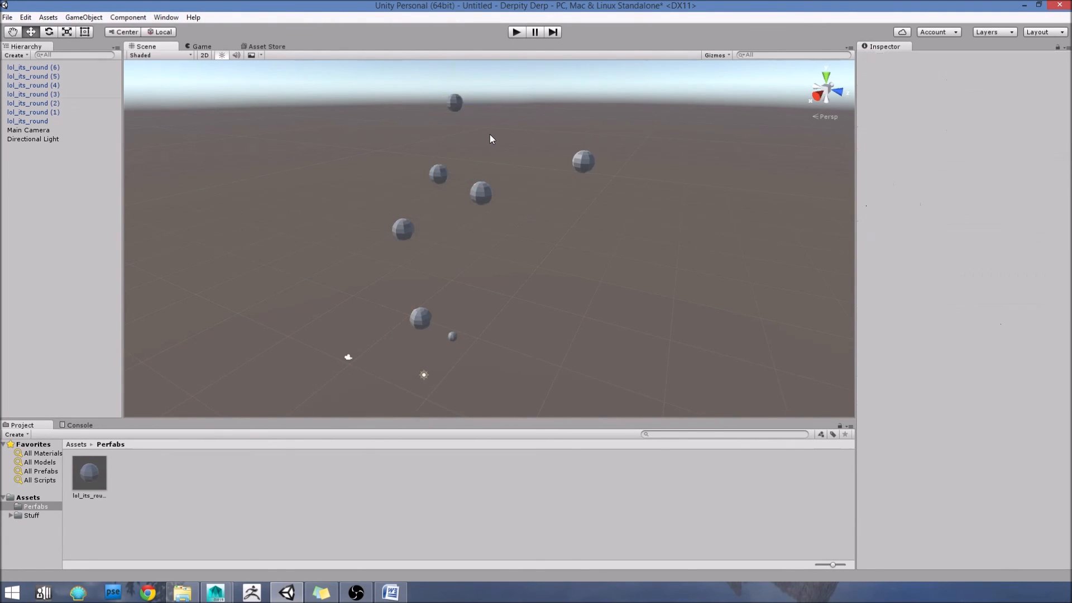